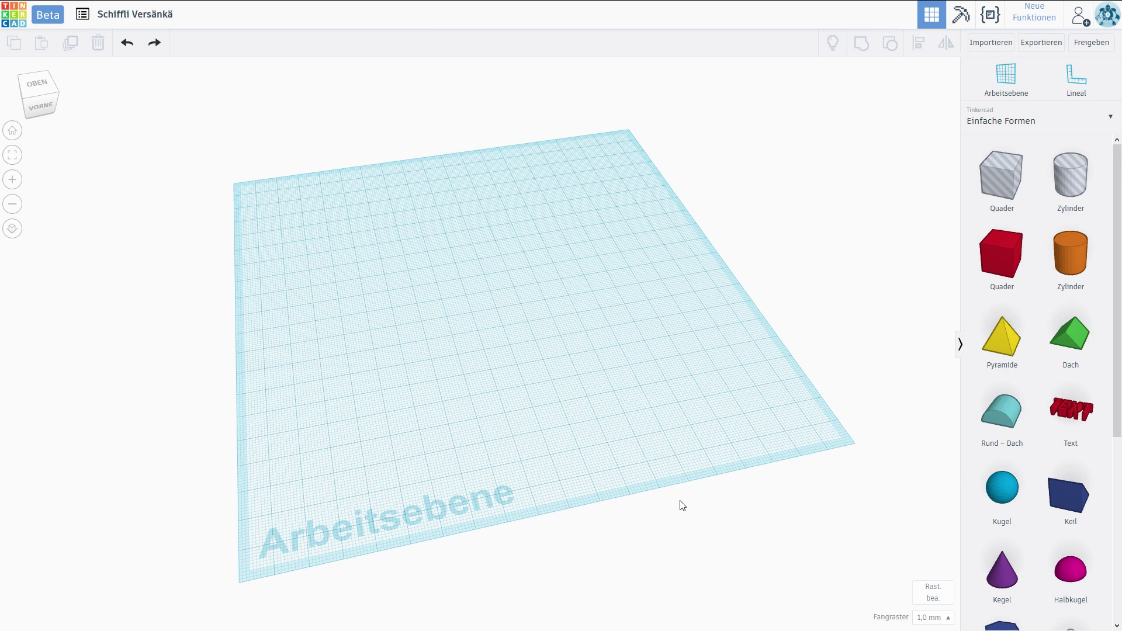
pyautogui.moveTo(589, 416); pyautogui.dragTo(598, 400, button='right')
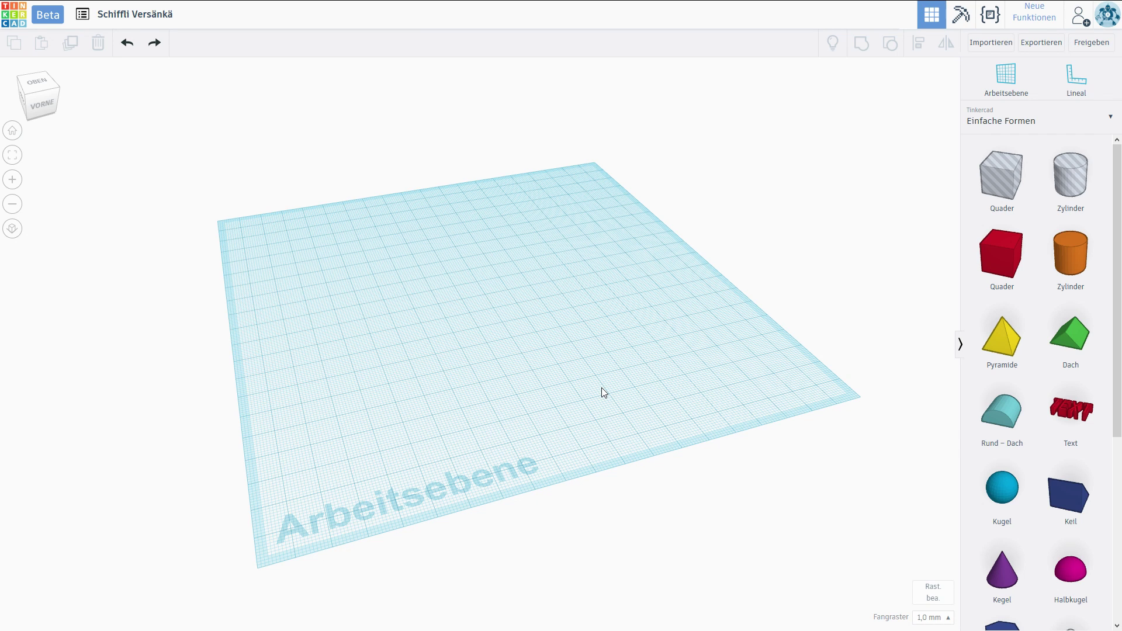
pyautogui.moveTo(590, 371); pyautogui.dragTo(604, 332, button='right')
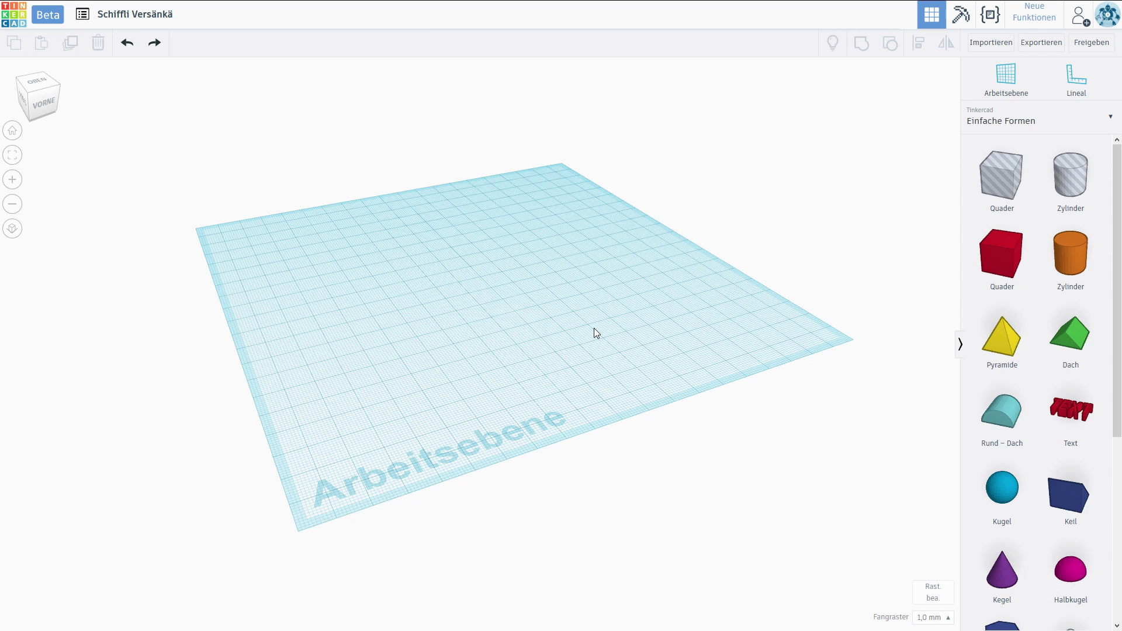
pyautogui.moveTo(594, 328); pyautogui.dragTo(533, 367, button='right')
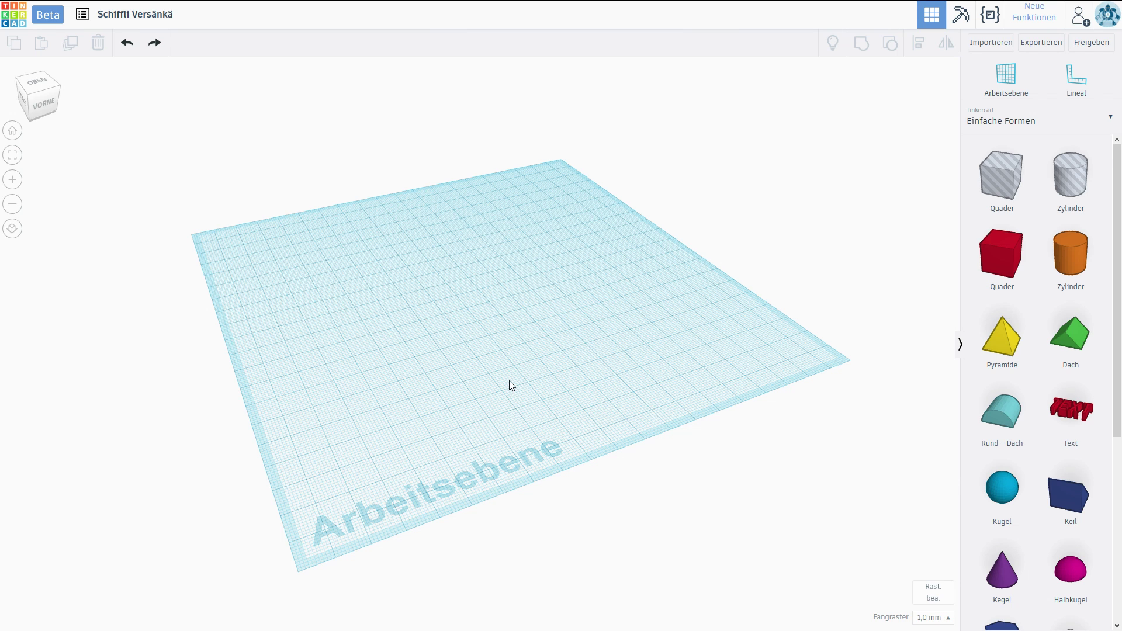
pyautogui.moveTo(507, 382); pyautogui.dragTo(506, 386, button='middle')
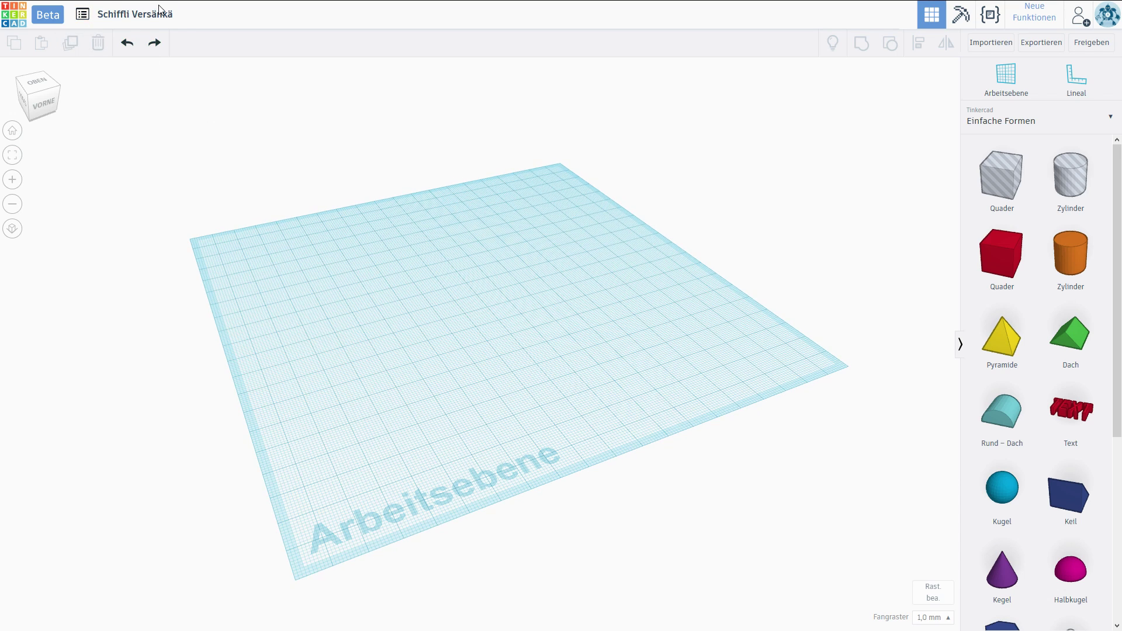
pyautogui.moveTo(594, 348); pyautogui.dragTo(609, 333, button='middle')
pyautogui.moveTo(609, 334); pyautogui.dragTo(585, 391, button='right')
# Place a solid box near the back-left area of the empty workplane
pyautogui.click(1014, 261)
pyautogui.moveTo(526, 316); pyautogui.dragTo(683, 378, button='middle')
pyautogui.scroll(3, 439, 340)
pyautogui.scroll(1, 439, 342)
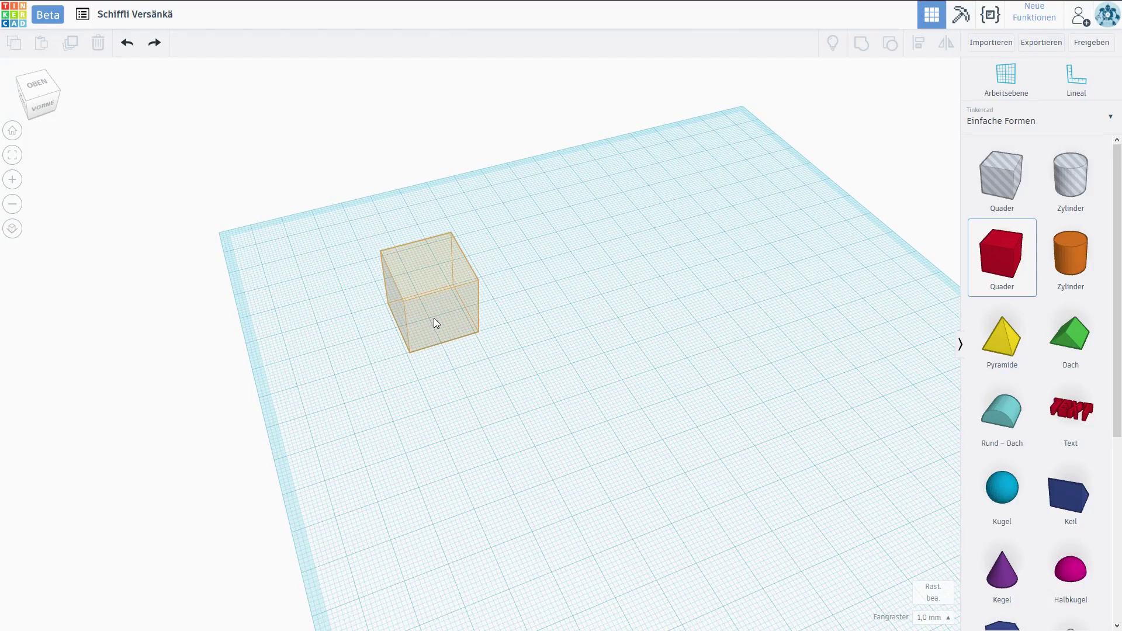
pyautogui.click(430, 318)
# Stretch the red box's base into a wide rectangular slab that covers much of the workplane
pyautogui.moveTo(602, 376); pyautogui.dragTo(401, 388, button='right')
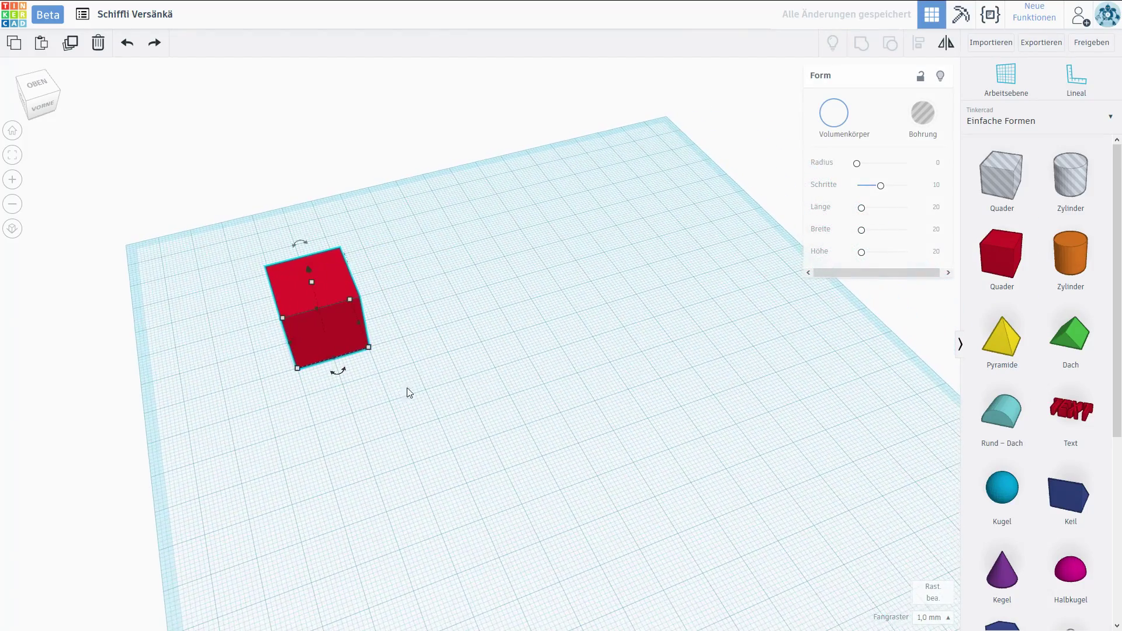
pyautogui.moveTo(496, 406); pyautogui.dragTo(440, 381, button='right')
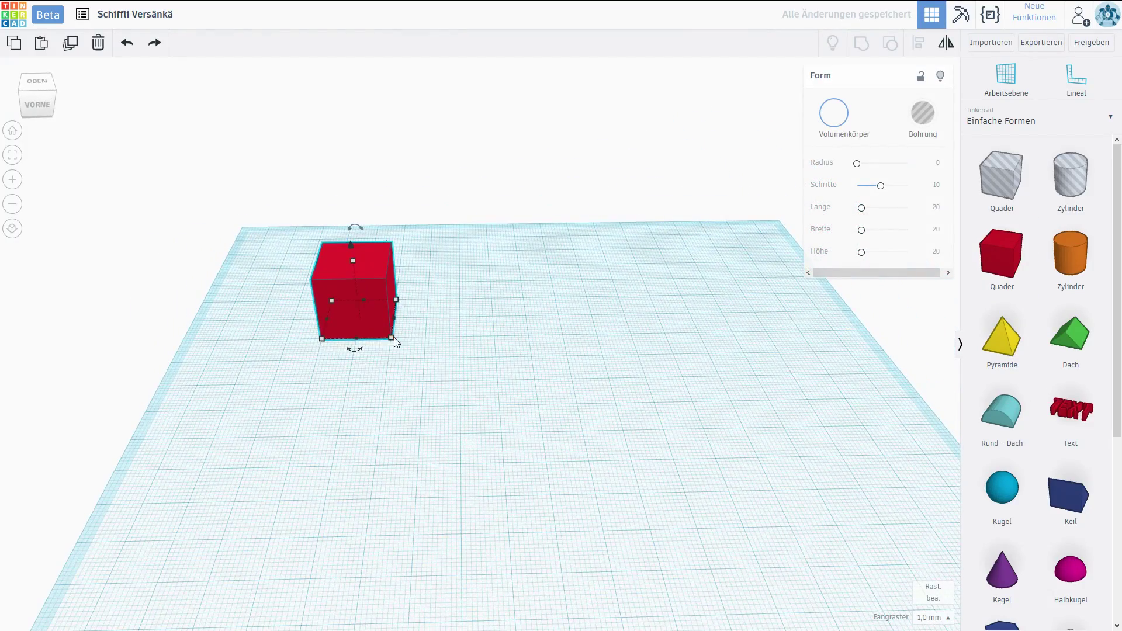
pyautogui.moveTo(393, 341); pyautogui.dragTo(927, 506)
pyautogui.moveTo(387, 470); pyautogui.dragTo(314, 397, button='right')
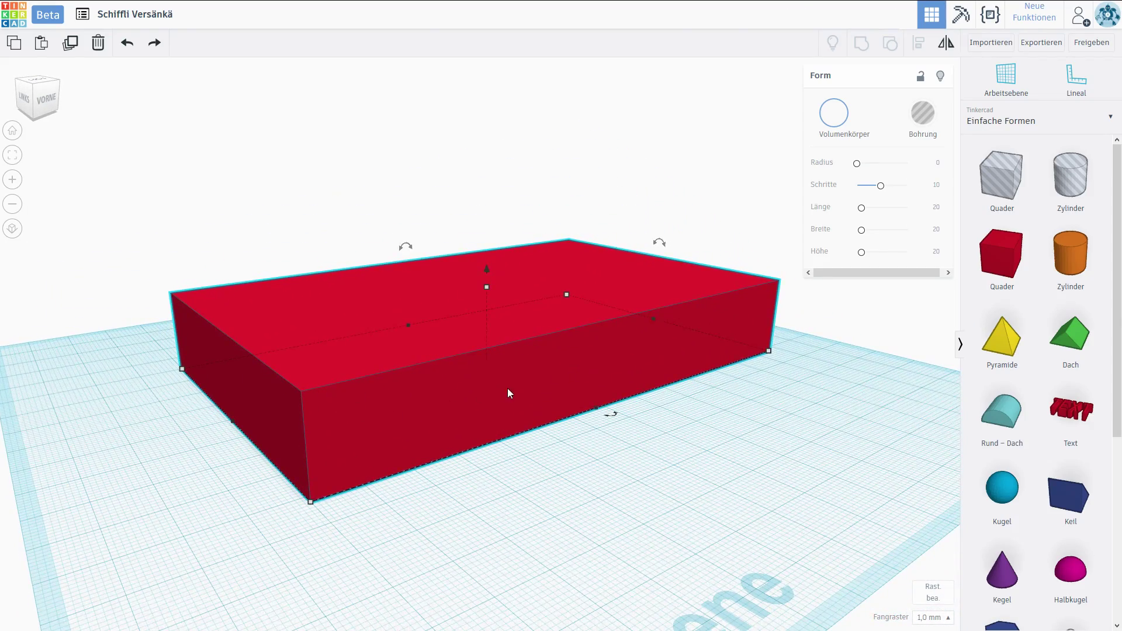
pyautogui.moveTo(507, 394); pyautogui.dragTo(896, 603, button='right')
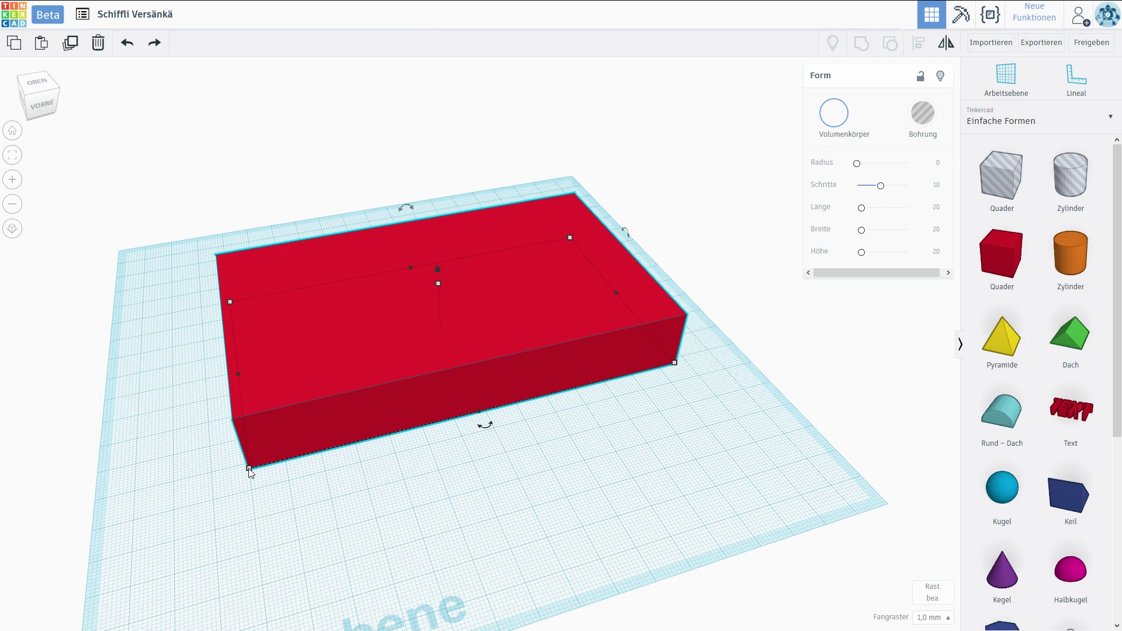
pyautogui.moveTo(508, 339); pyautogui.dragTo(539, 422, button='right')
pyautogui.click(539, 422)
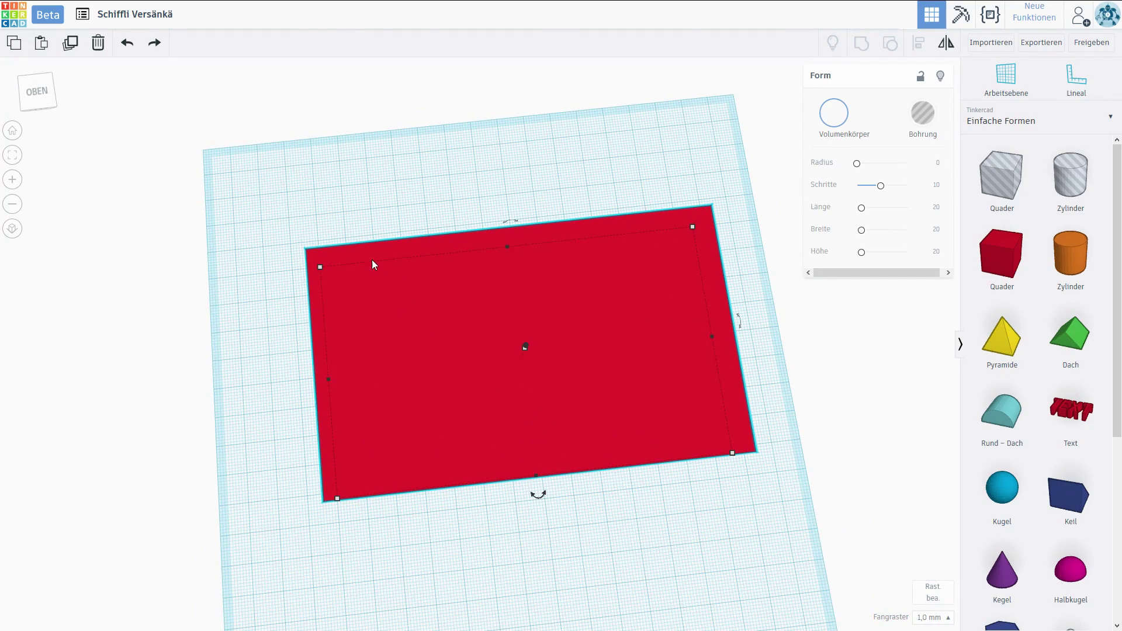
# Place a box-shaped hole just inside the slab's back-left corner, leaving a thin rim along both edges
pyautogui.scroll(1, 425, 354)
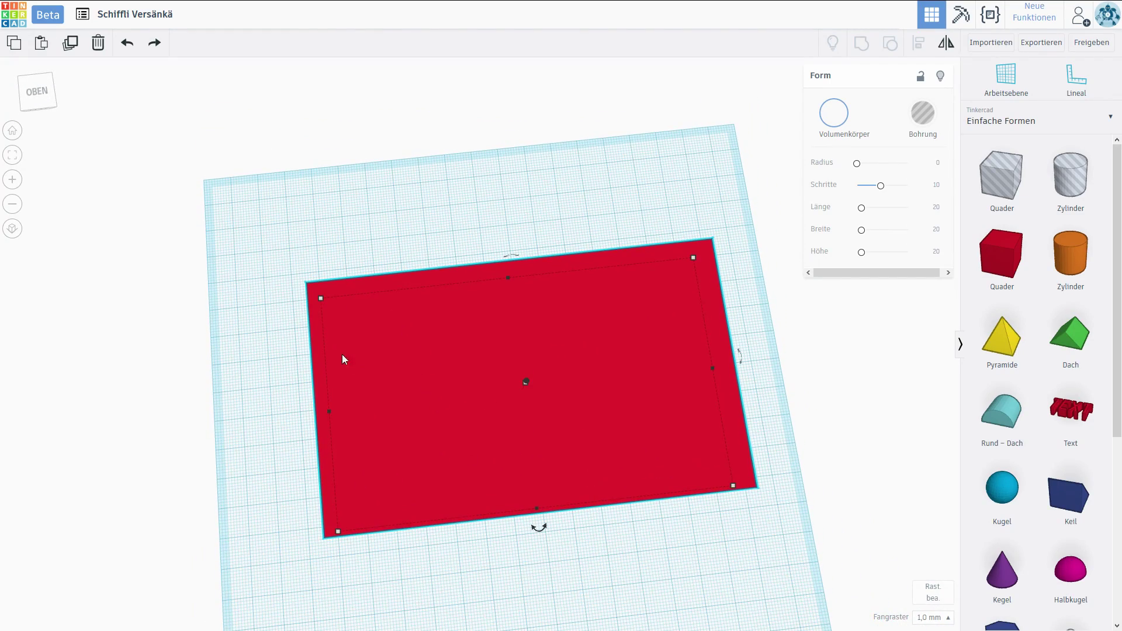
pyautogui.scroll(2, 350, 306)
pyautogui.scroll(2, 466, 317)
pyautogui.scroll(1, 365, 306)
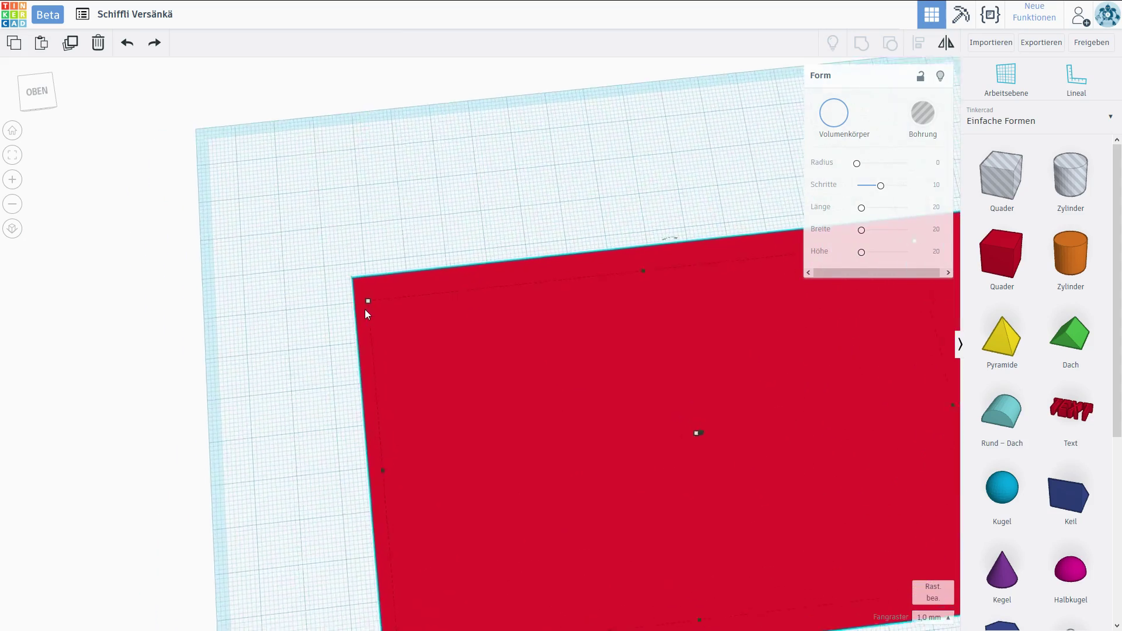
pyautogui.scroll(1, 314, 270)
pyautogui.scroll(3, 316, 272)
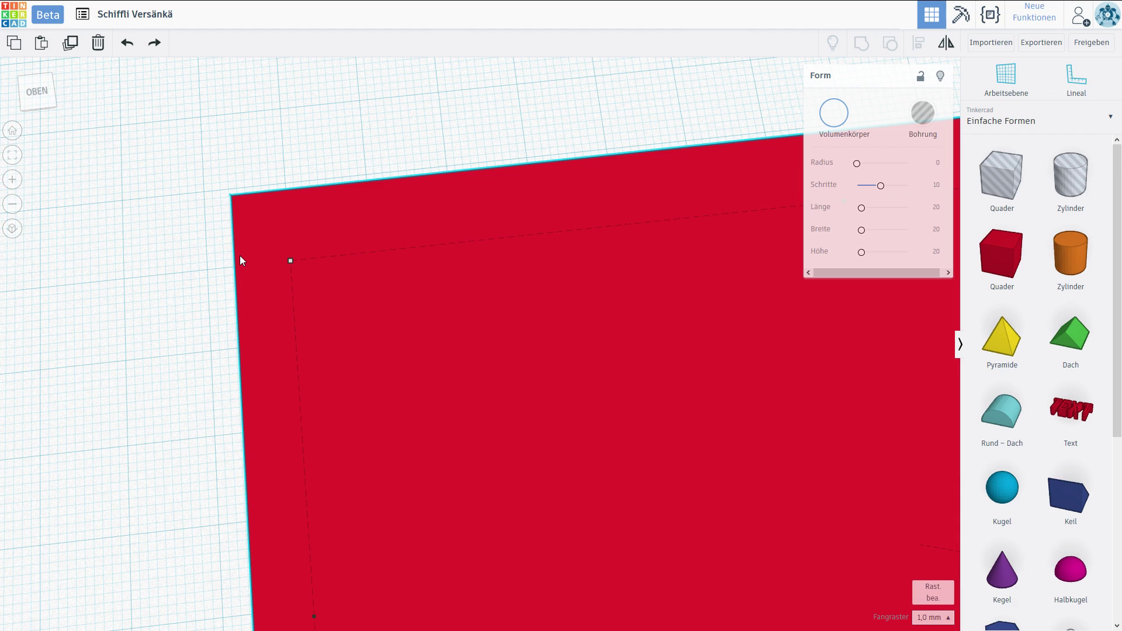
pyautogui.scroll(2, 238, 270)
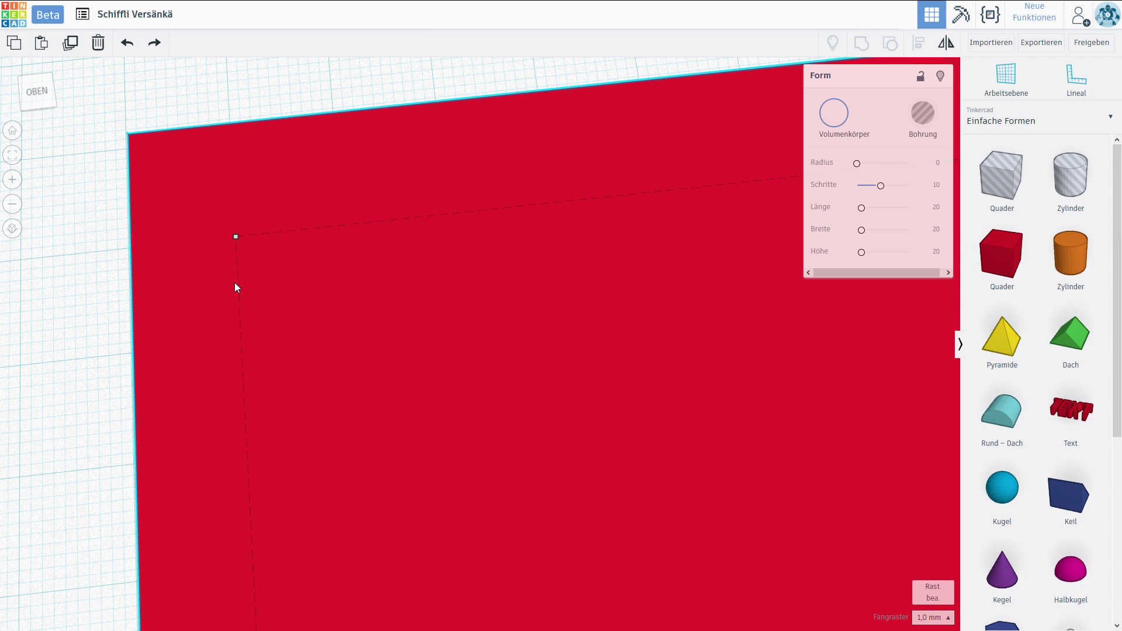
pyautogui.scroll(-3, 244, 285)
pyautogui.scroll(-2, 430, 342)
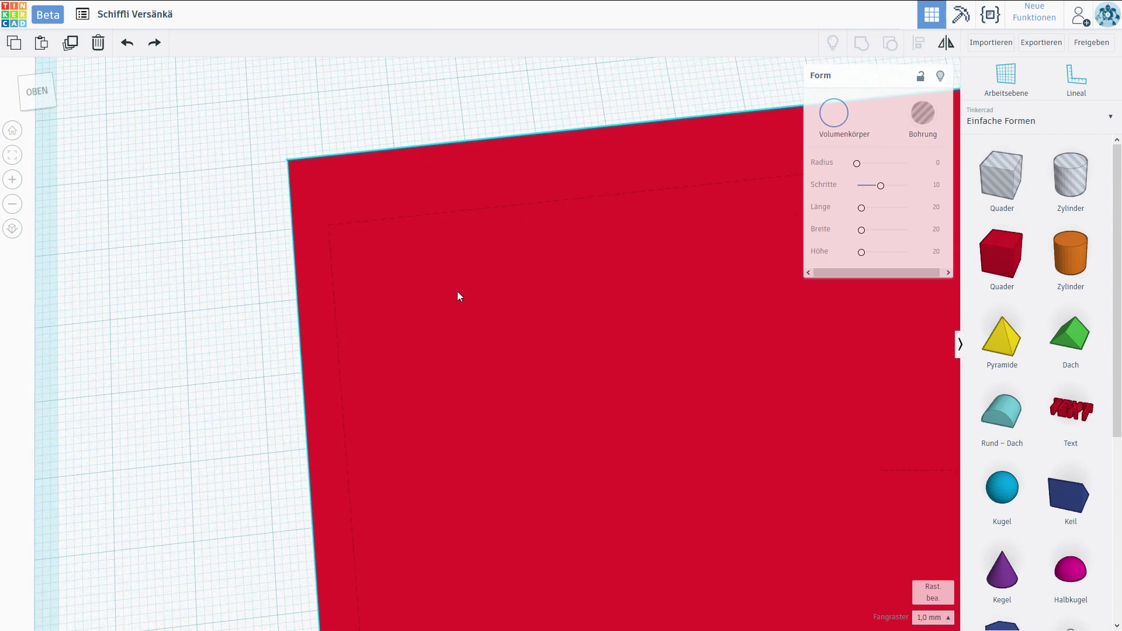
pyautogui.moveTo(1014, 187); pyautogui.dragTo(415, 314)
pyautogui.moveTo(525, 322); pyautogui.dragTo(553, 310, button='middle')
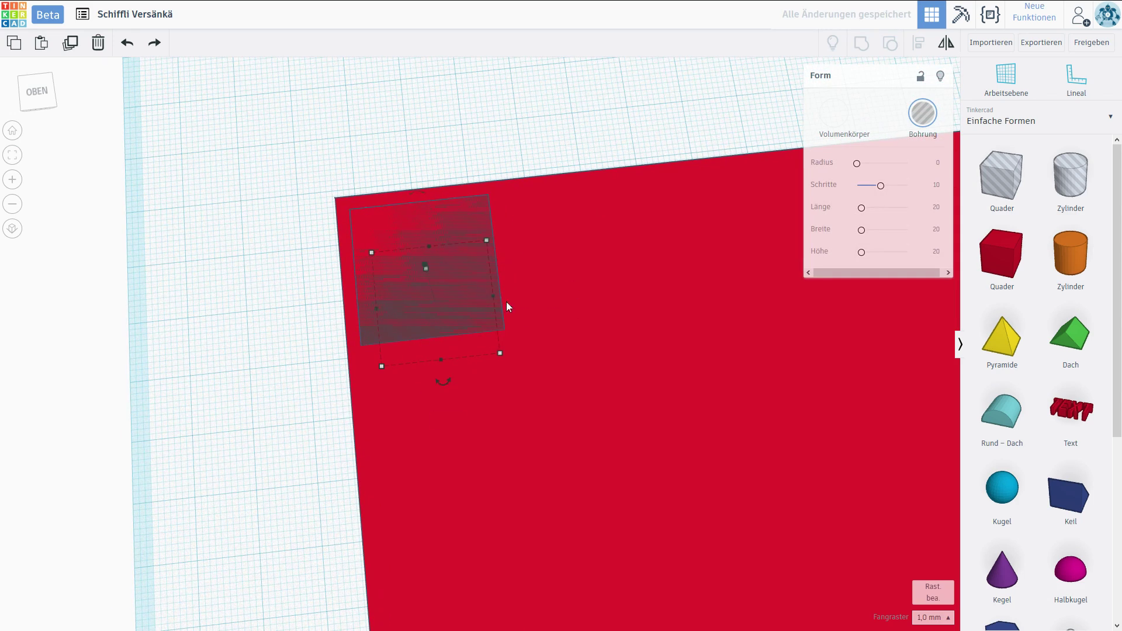
pyautogui.moveTo(521, 309); pyautogui.dragTo(585, 246, button='right')
pyautogui.moveTo(354, 294); pyautogui.dragTo(356, 283)
# Group the slab with the box hole to preview the cut pocket, and undo the grouping
pyautogui.hotkey('ctrl', 'a')
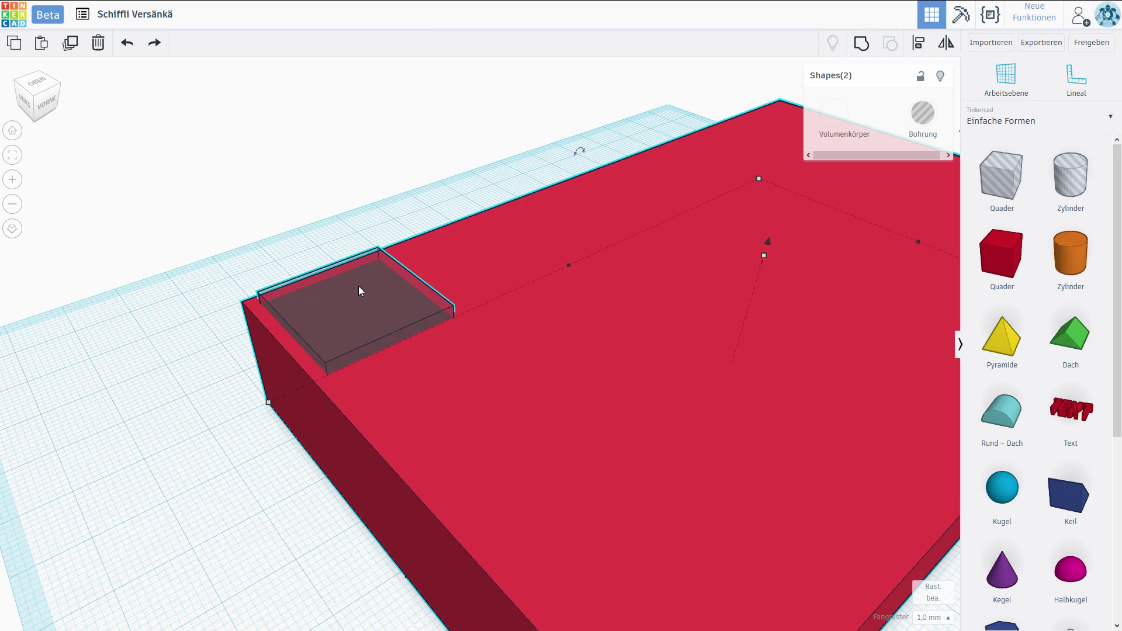
pyautogui.click(862, 50)
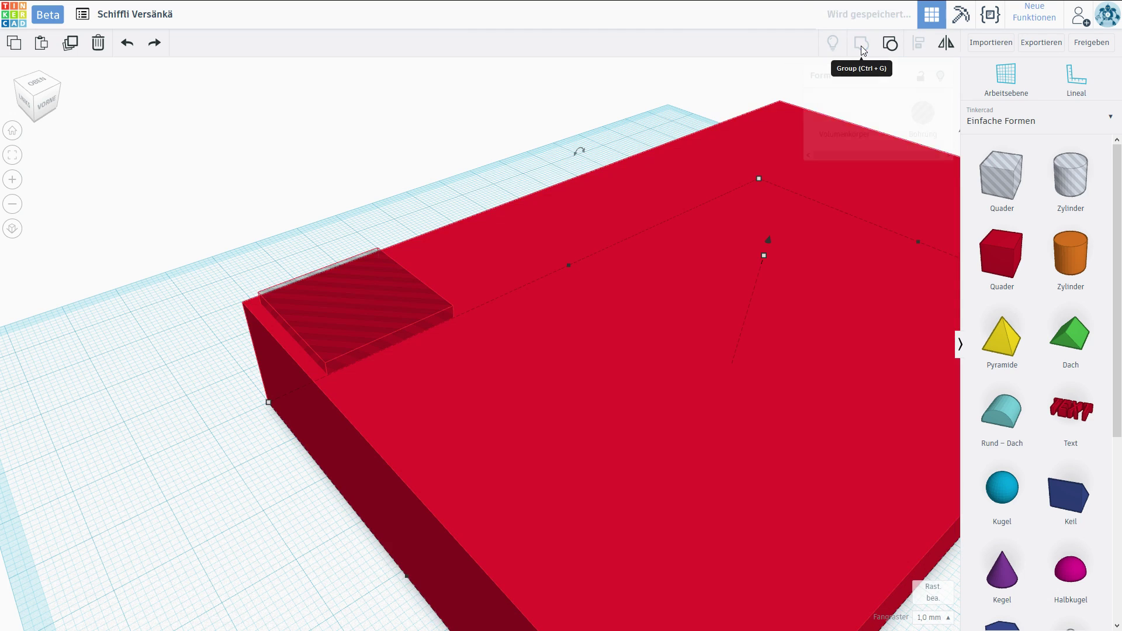
pyautogui.click(369, 230)
pyautogui.moveTo(384, 305); pyautogui.dragTo(410, 332, button='right')
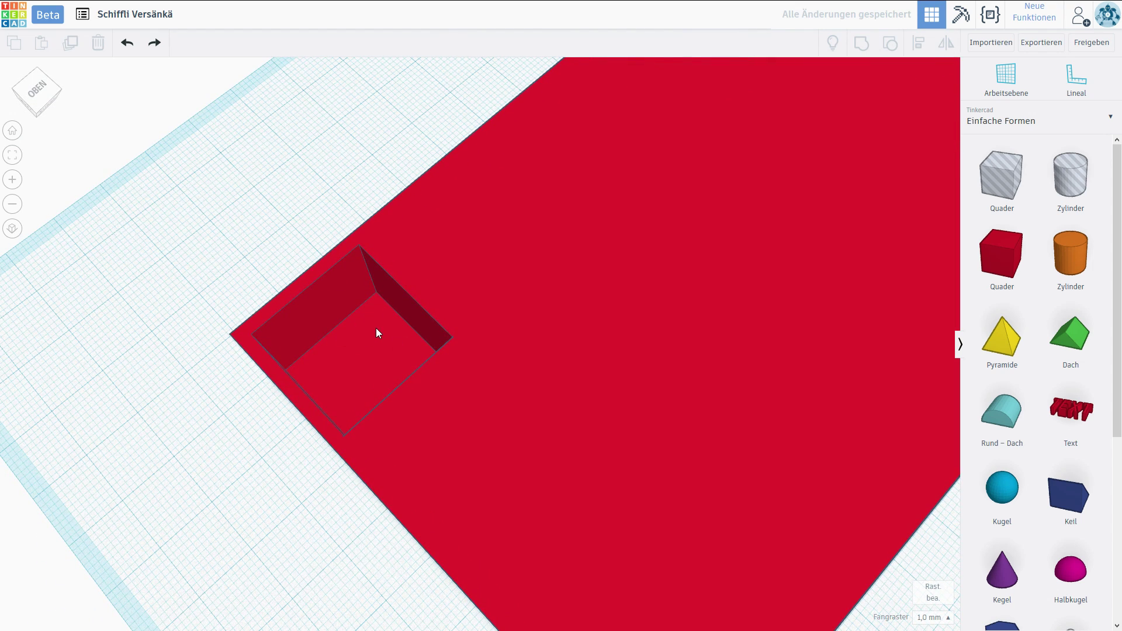
pyautogui.moveTo(451, 374)
pyautogui.mouseDown(button='middle')
pyautogui.moveTo(423, 345)
pyautogui.moveTo(439, 385)
pyautogui.mouseUp(button='middle')
pyautogui.moveTo(441, 390); pyautogui.dragTo(275, 228, button='right')
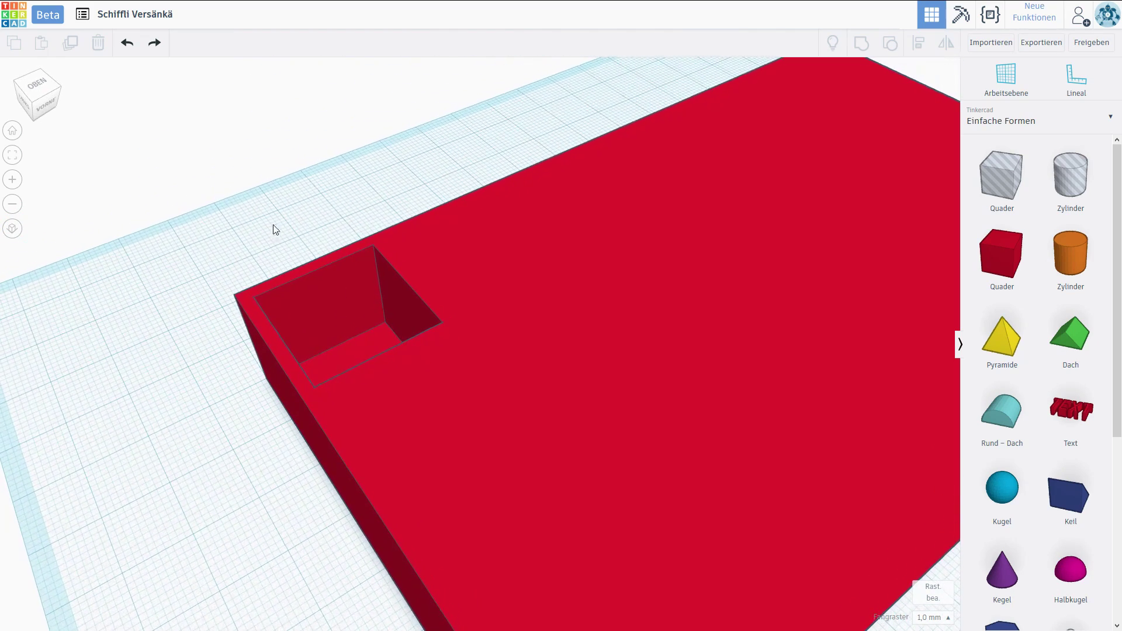
pyautogui.click(129, 49)
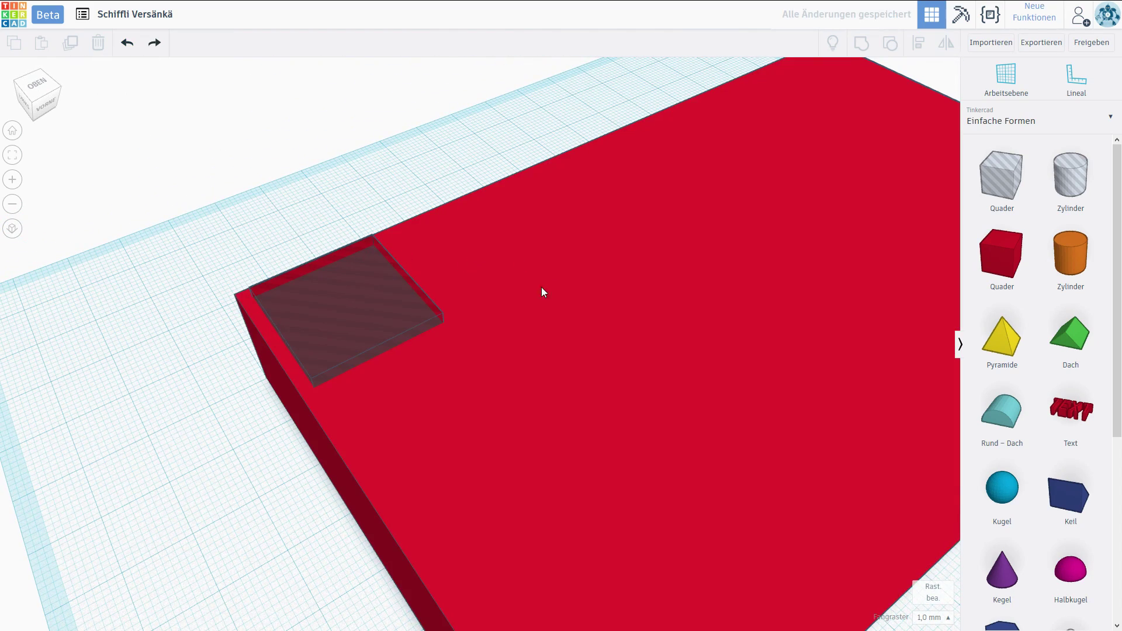
# Increase the height of the red slab while keeping its base on the workplane
pyautogui.moveTo(531, 290); pyautogui.dragTo(126, 223, button='middle')
pyautogui.click(128, 243)
pyautogui.scroll(-3, 133, 240)
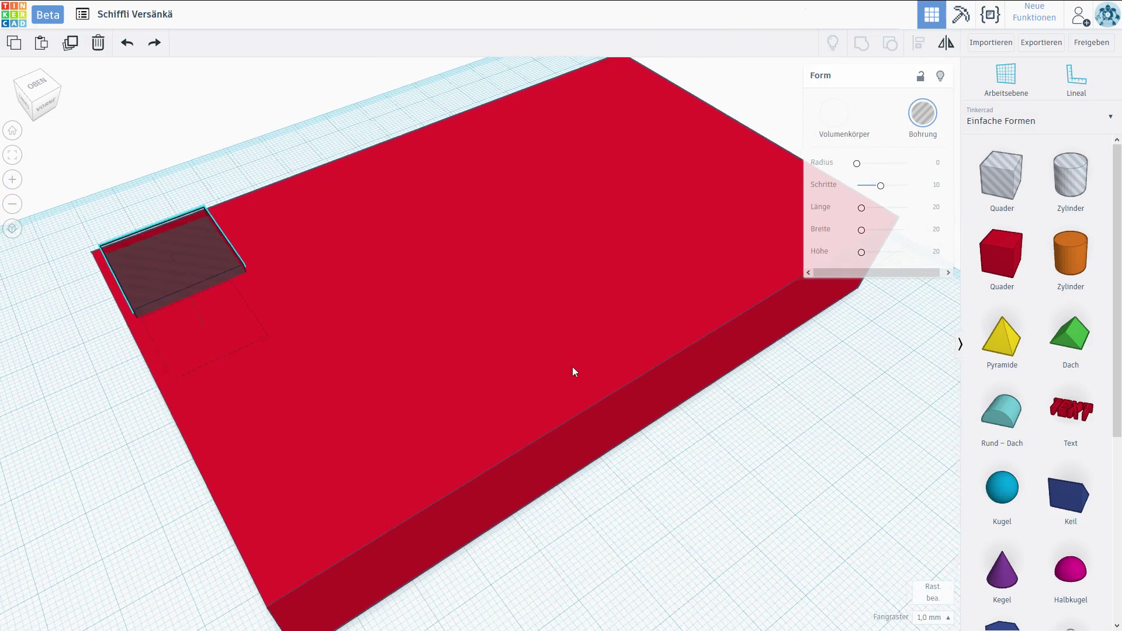
pyautogui.moveTo(557, 364); pyautogui.dragTo(426, 338, button='middle')
pyautogui.moveTo(426, 338); pyautogui.dragTo(367, 293, button='right')
pyautogui.click(367, 293)
pyautogui.moveTo(503, 265); pyautogui.dragTo(511, 299, button='middle')
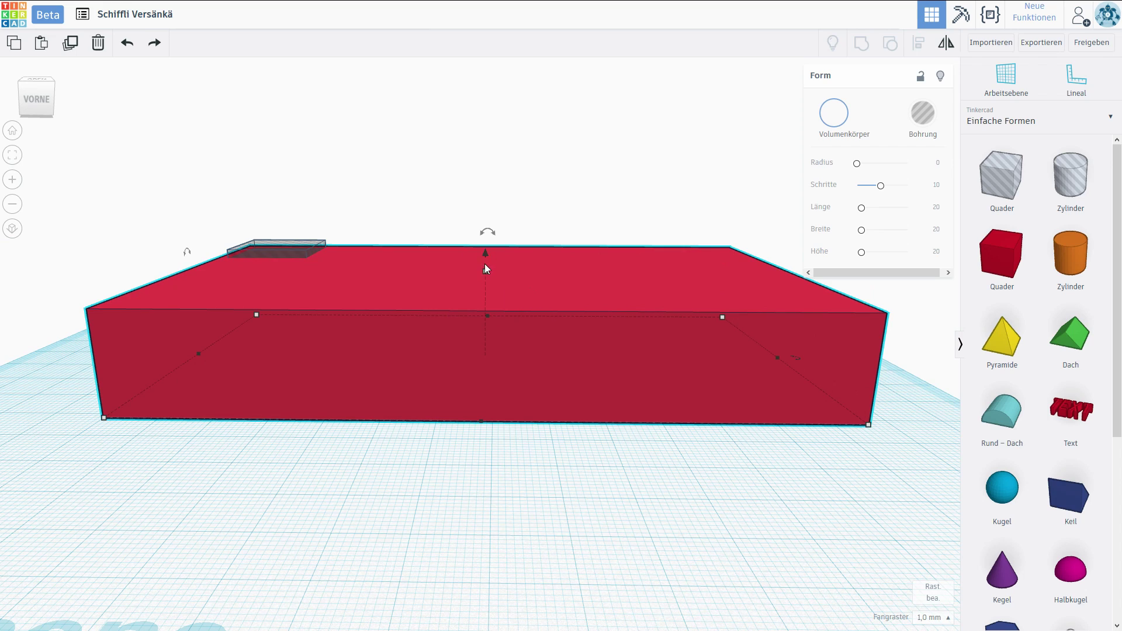
pyautogui.moveTo(485, 270); pyautogui.dragTo(486, 226)
pyautogui.moveTo(361, 244); pyautogui.dragTo(441, 368, button='right')
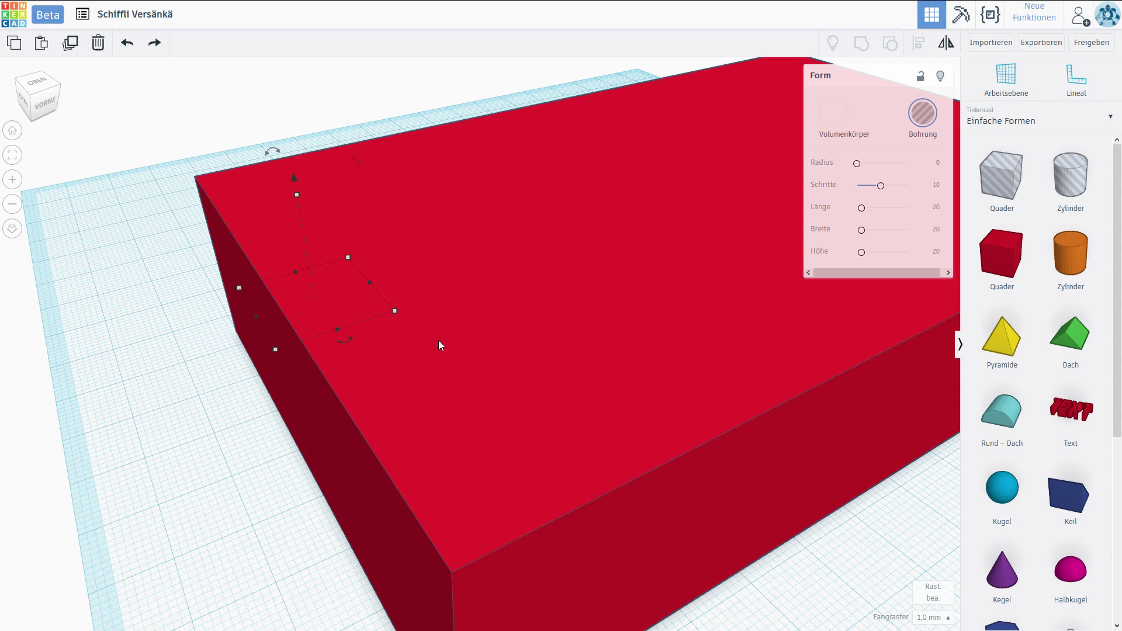
# Raise the corner box hole until its top sticks slightly out of the taller slab
pyautogui.moveTo(536, 320); pyautogui.dragTo(528, 338, button='middle')
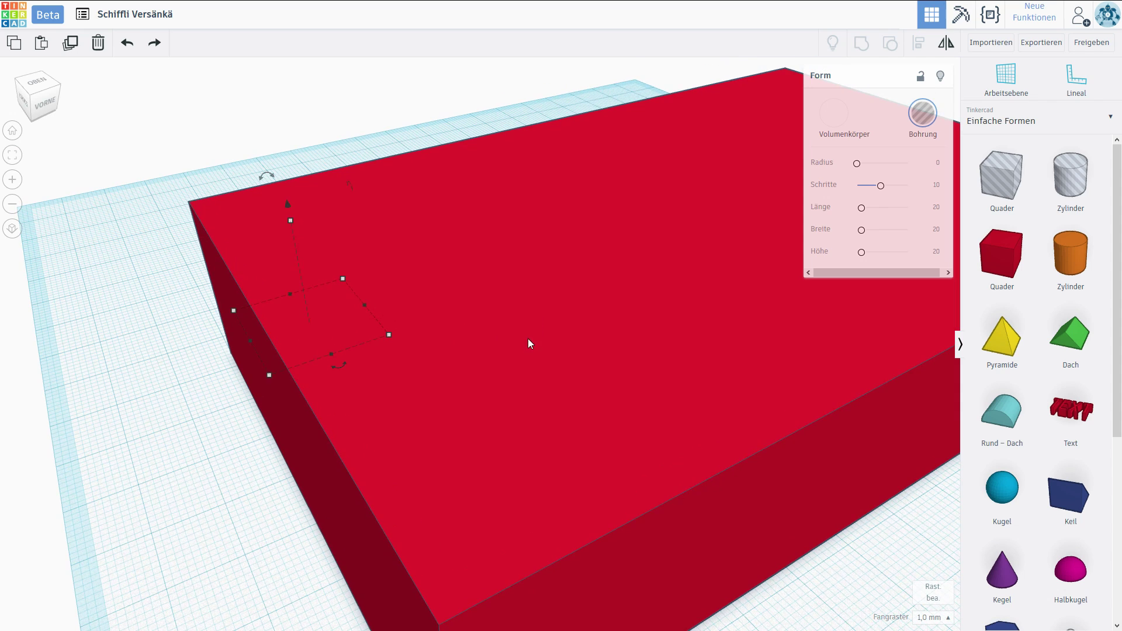
pyautogui.scroll(-2, 373, 335)
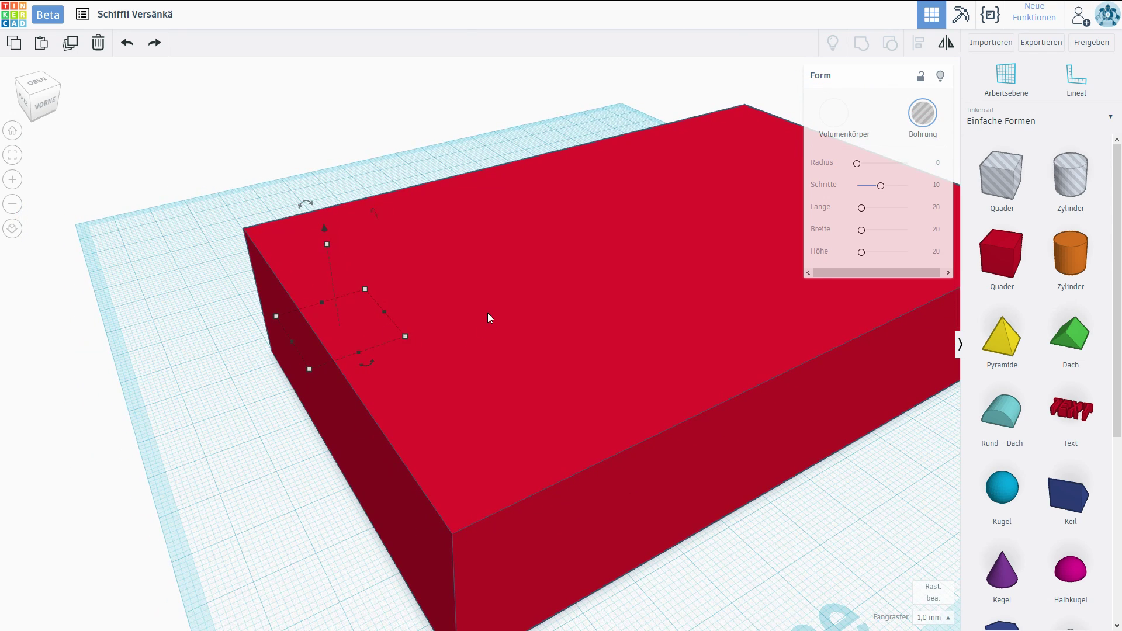
pyautogui.moveTo(490, 311); pyautogui.dragTo(447, 334, button='right')
pyautogui.moveTo(357, 286); pyautogui.dragTo(375, 309, button='right')
pyautogui.moveTo(328, 238)
pyautogui.moveTo(329, 240); pyautogui.dragTo(320, 190)
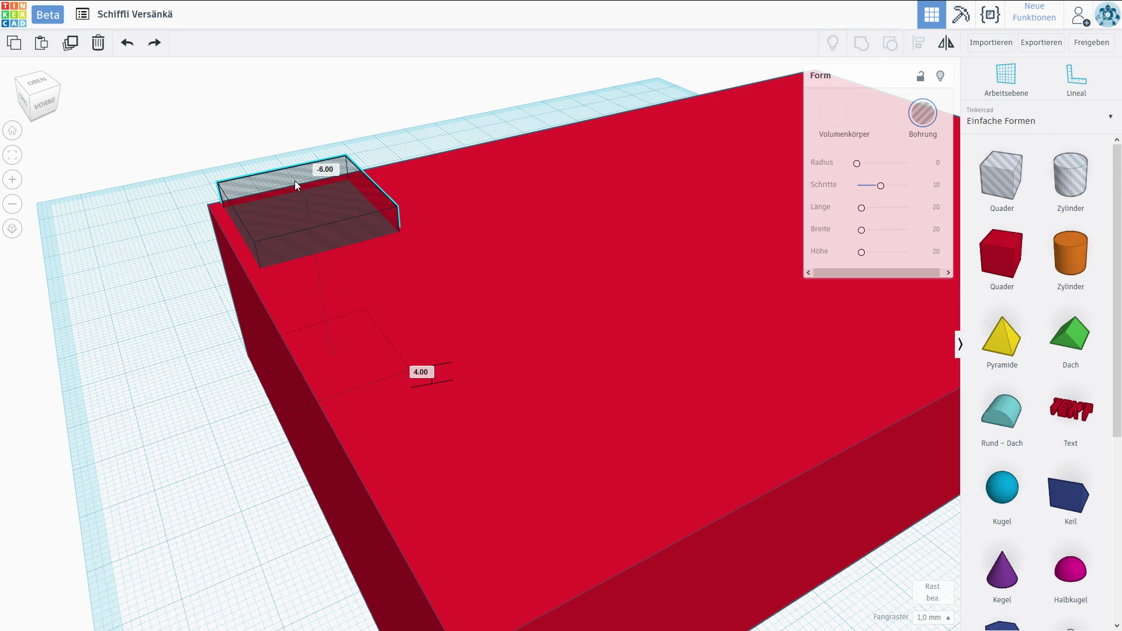
pyautogui.moveTo(294, 181); pyautogui.dragTo(292, 205)
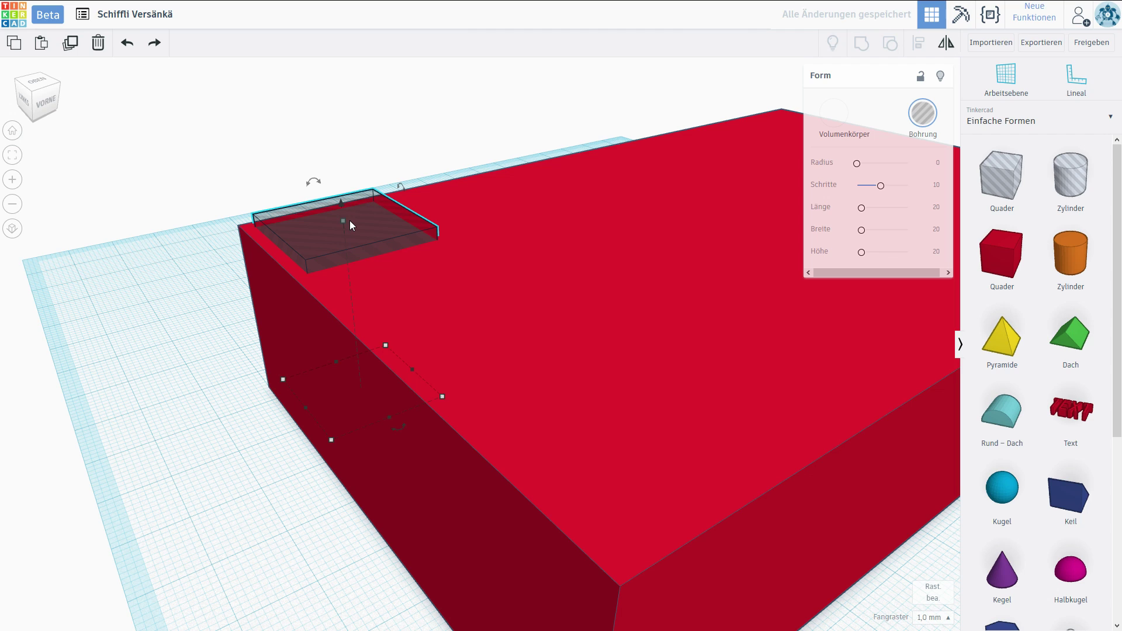
# Enlarge the corner box hole to cover nearly the left half of the slab, leaving a narrow rim
pyautogui.moveTo(408, 354); pyautogui.dragTo(265, 363, button='right')
pyautogui.moveTo(599, 343); pyautogui.dragTo(403, 538, button='right')
pyautogui.moveTo(314, 385); pyautogui.dragTo(453, 480)
pyautogui.moveTo(502, 288); pyautogui.dragTo(553, 368, button='middle')
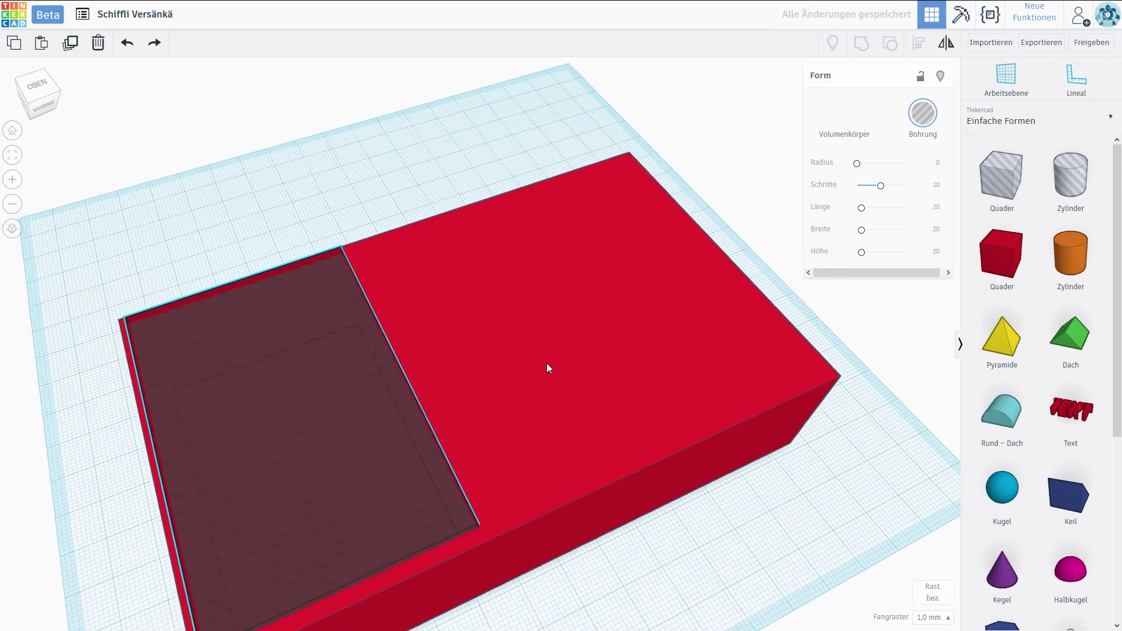
pyautogui.moveTo(562, 276); pyautogui.dragTo(359, 228, button='right')
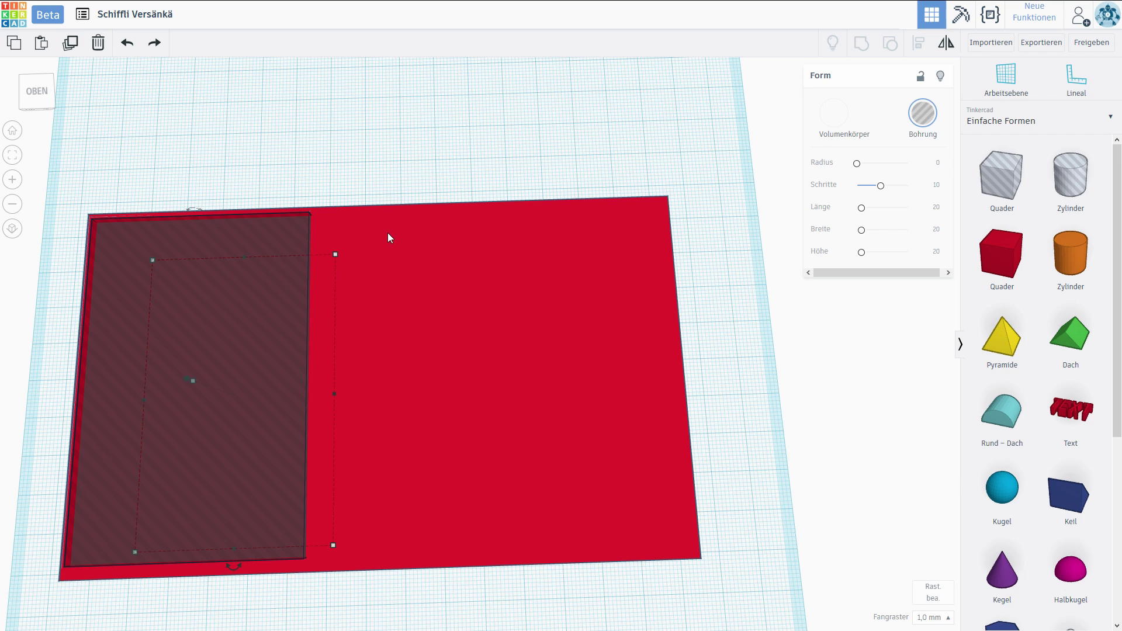
# Add a second box hole behind the slab with a 10 × 10 mm base and adjust its height
pyautogui.moveTo(1001, 175); pyautogui.dragTo(454, 166)
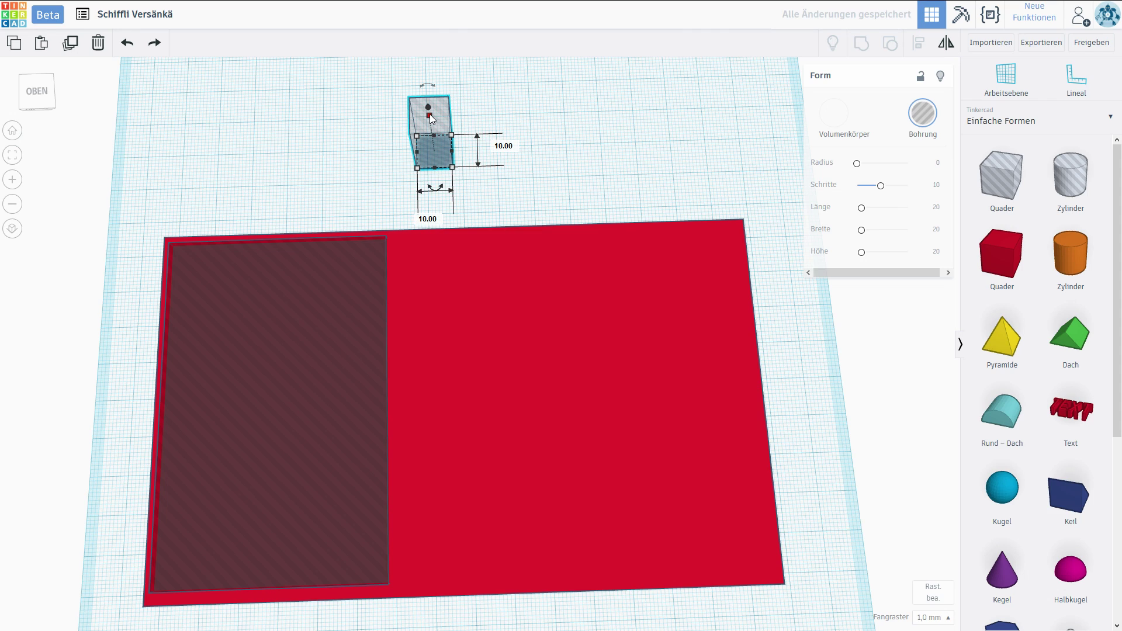
pyautogui.moveTo(430, 114); pyautogui.dragTo(443, 166)
pyautogui.moveTo(443, 166); pyautogui.dragTo(447, 127, button='right')
# Move the small box hole into the slab's back edge, right beside the corner of the large hole
pyautogui.moveTo(437, 207); pyautogui.dragTo(428, 282)
pyautogui.moveTo(428, 283); pyautogui.dragTo(474, 212, button='right')
pyautogui.scroll(4, 502, 307)
pyautogui.moveTo(475, 211); pyautogui.dragTo(465, 212)
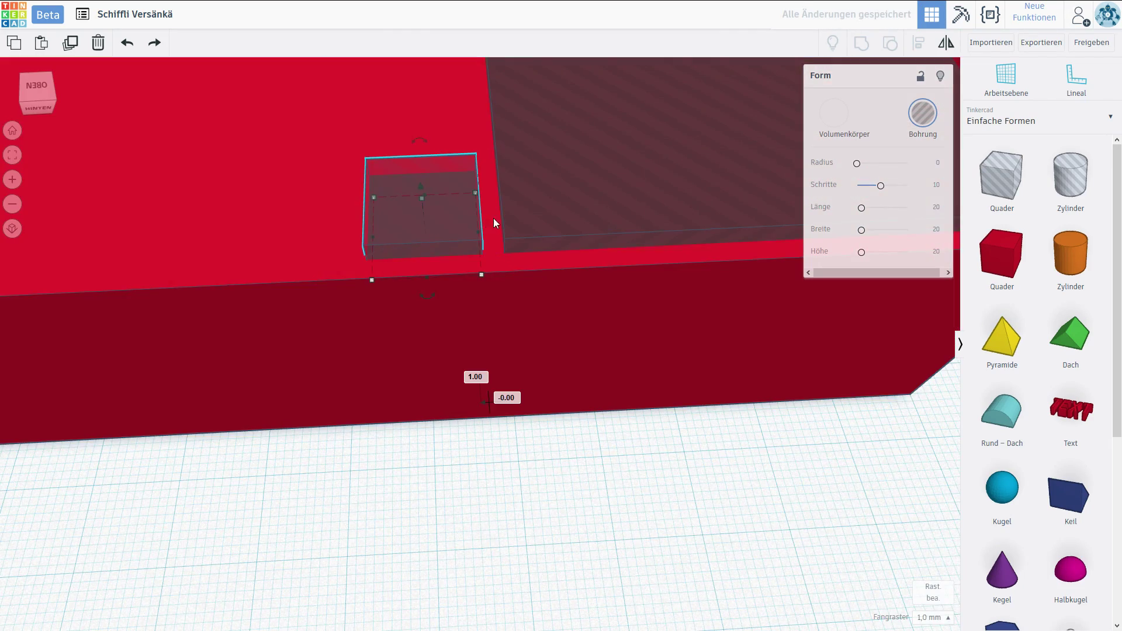
pyautogui.moveTo(535, 231); pyautogui.dragTo(519, 284, button='middle')
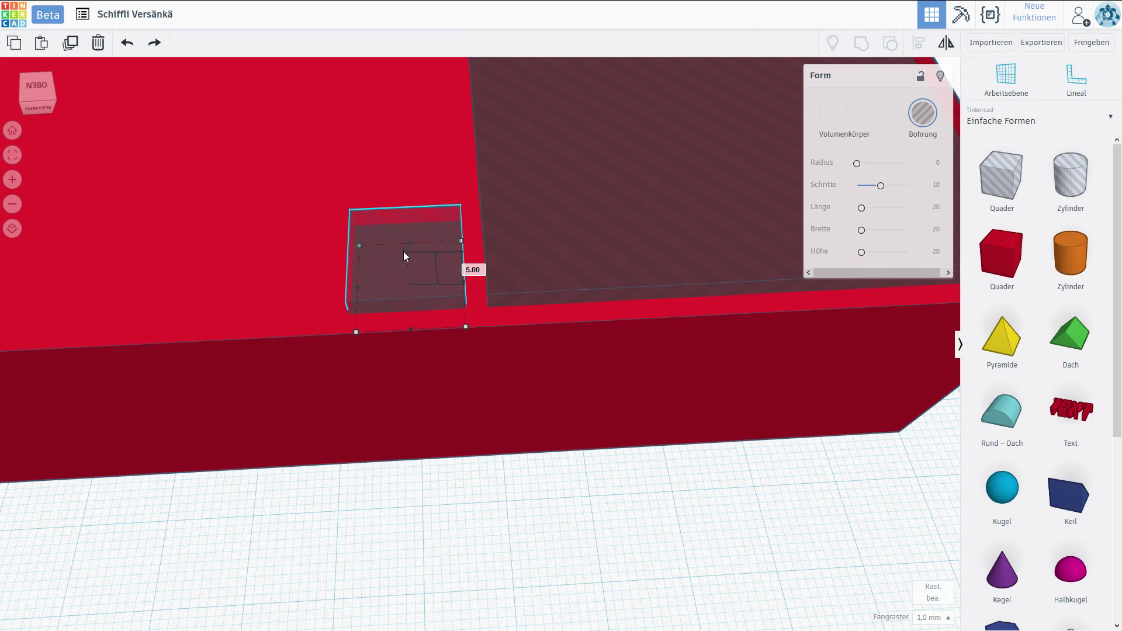
pyautogui.moveTo(402, 247)
pyautogui.mouseDown()
pyautogui.moveTo(403, 229)
pyautogui.moveTo(406, 244)
pyautogui.mouseUp()
pyautogui.scroll(-4, 411, 342)
pyautogui.click(401, 463)
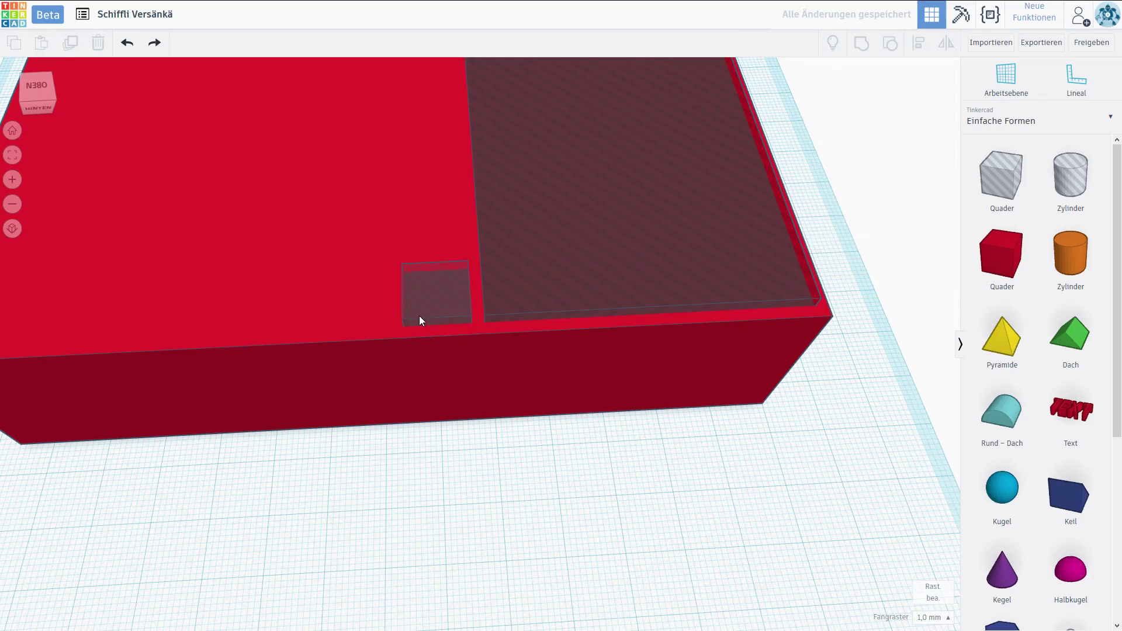
pyautogui.moveTo(419, 316); pyautogui.dragTo(484, 359, button='right')
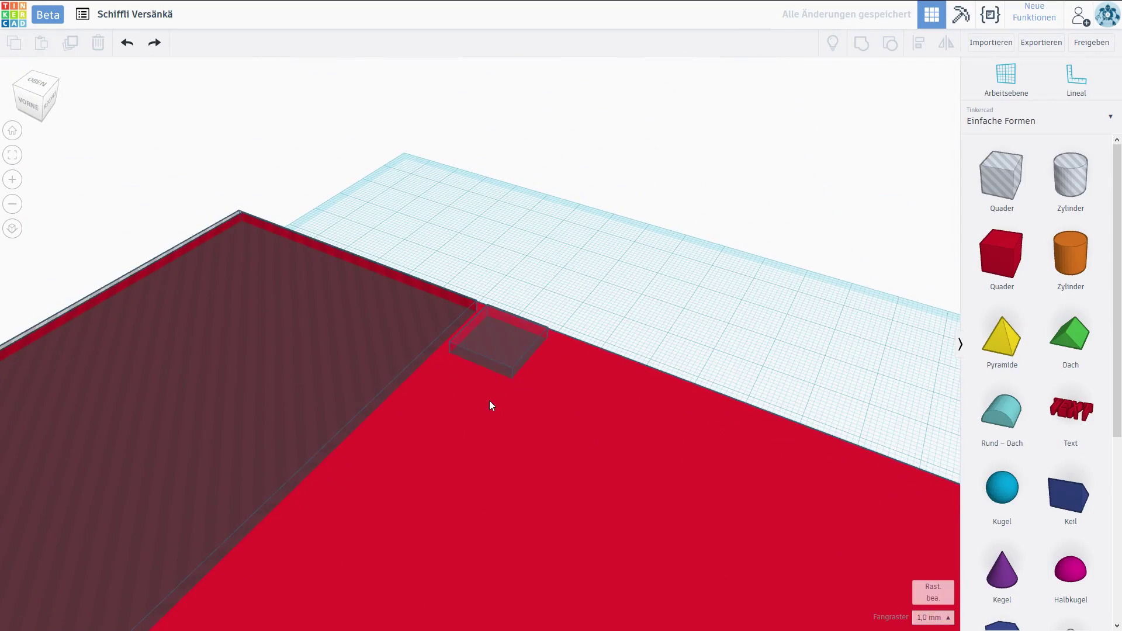
# Copy the small box hole 12 mm along the slab's back edge, away from the large hole
pyautogui.moveTo(490, 405); pyautogui.dragTo(491, 435, button='right')
pyautogui.scroll(-5, 458, 280)
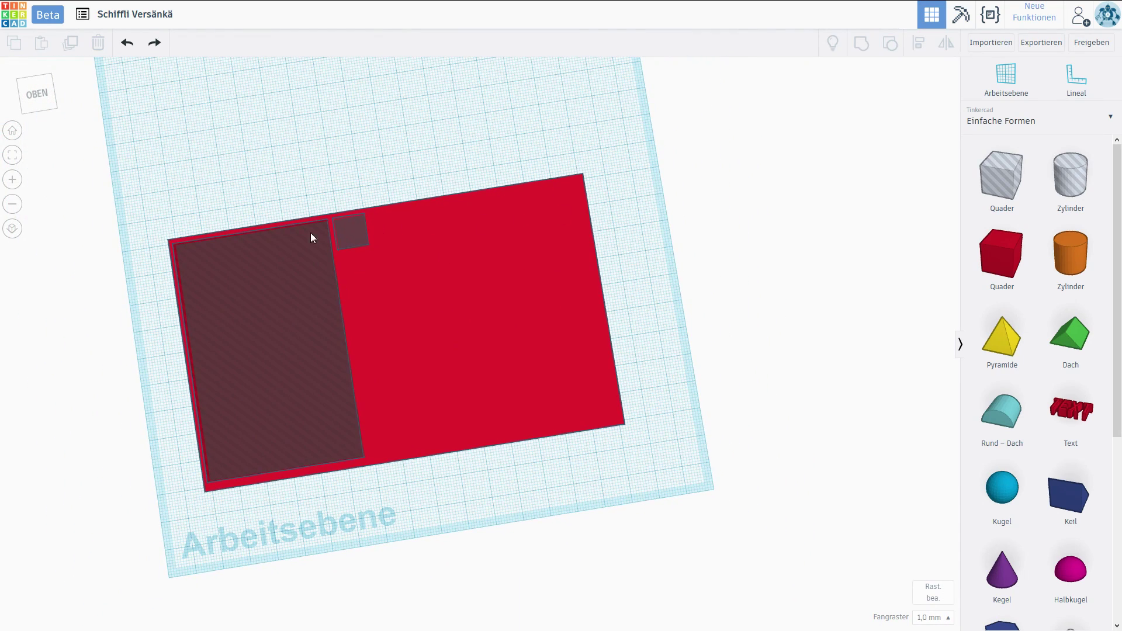
pyautogui.keyDown('shift'); pyautogui.moveTo(421, 251); pyautogui.dragTo(302, 231, button='right'); pyautogui.keyUp('shift')
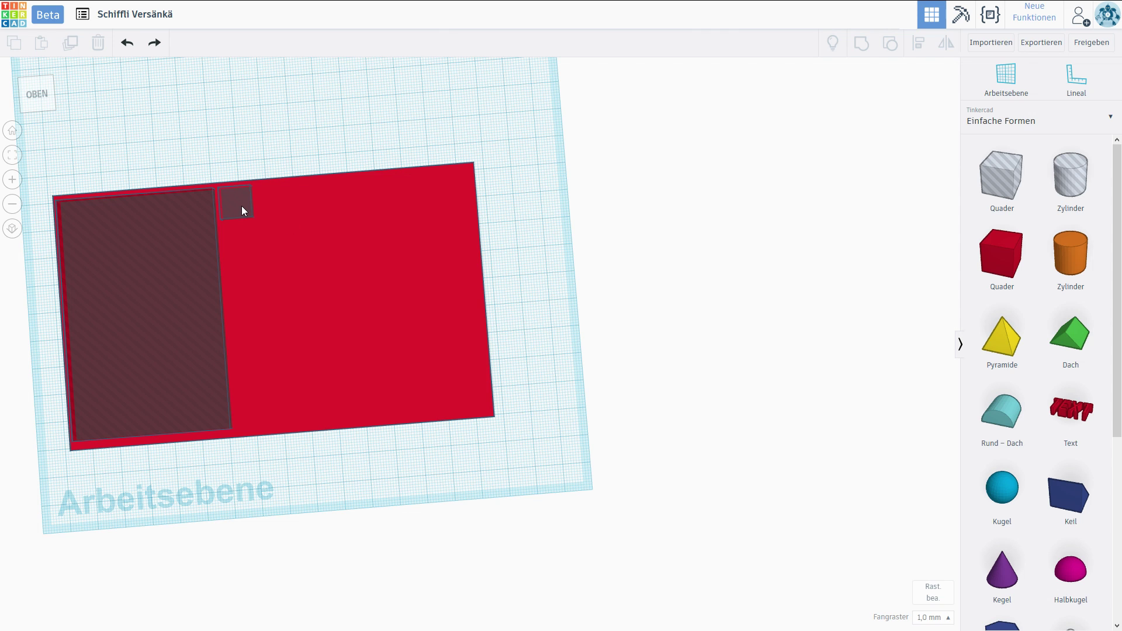
pyautogui.moveTo(241, 205); pyautogui.dragTo(343, 223, button='middle')
pyautogui.scroll(3, 307, 225)
pyautogui.click(264, 195)
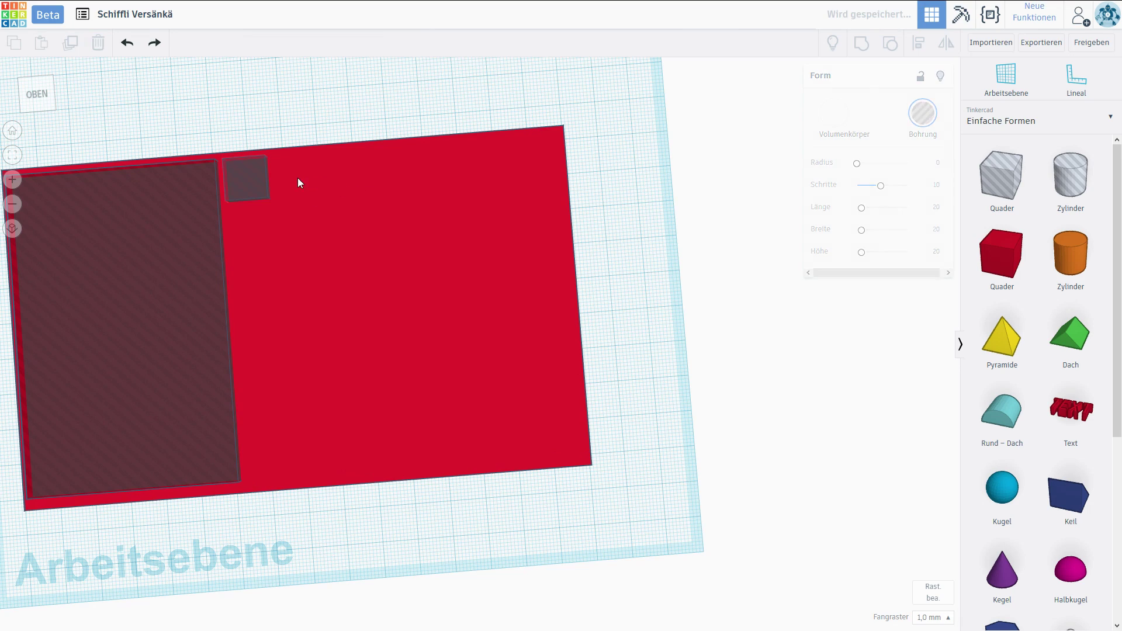
pyautogui.keyDown('alt'); pyautogui.moveTo(253, 188); pyautogui.dragTo(304, 186); pyautogui.keyUp('alt')
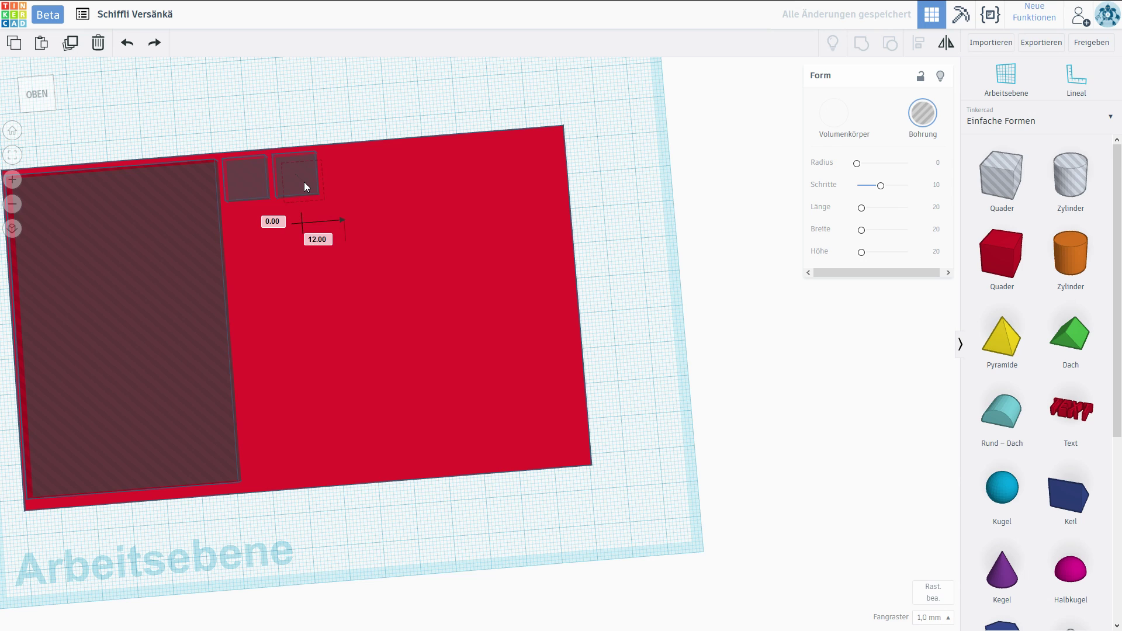
pyautogui.moveTo(327, 190); pyautogui.dragTo(376, 184, button='middle')
# Repeat the 12 mm copy to form a row of eleven small box holes along the back edge
pyautogui.hotkey('ctrl', 'd')
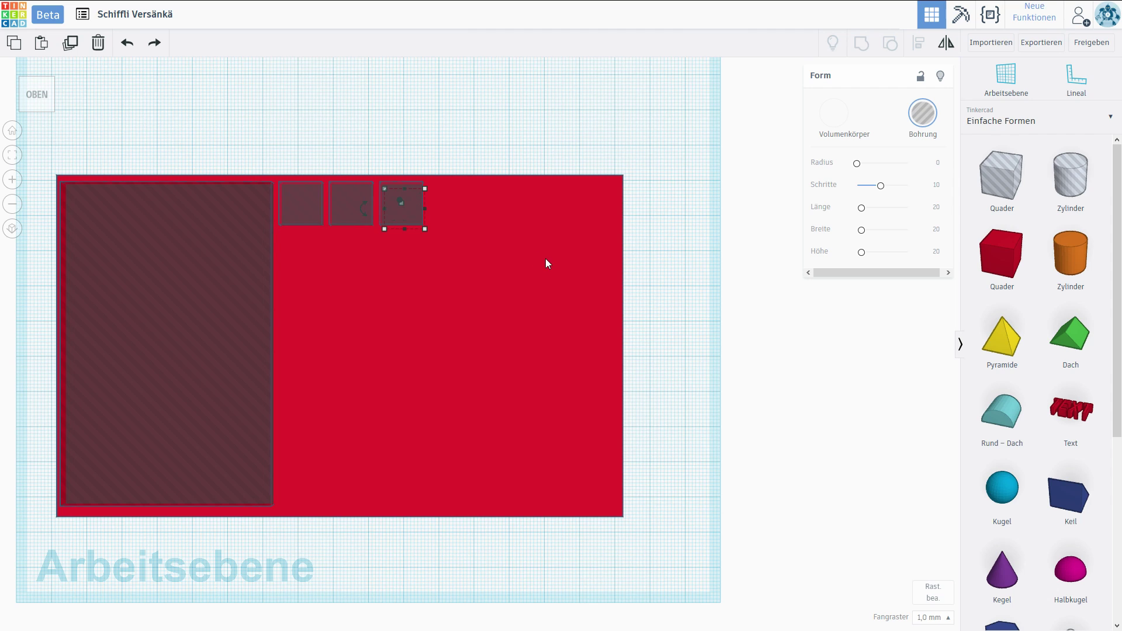
pyautogui.hotkey('ctrl', 'd')
pyautogui.hotkey('ctrl', 'd')
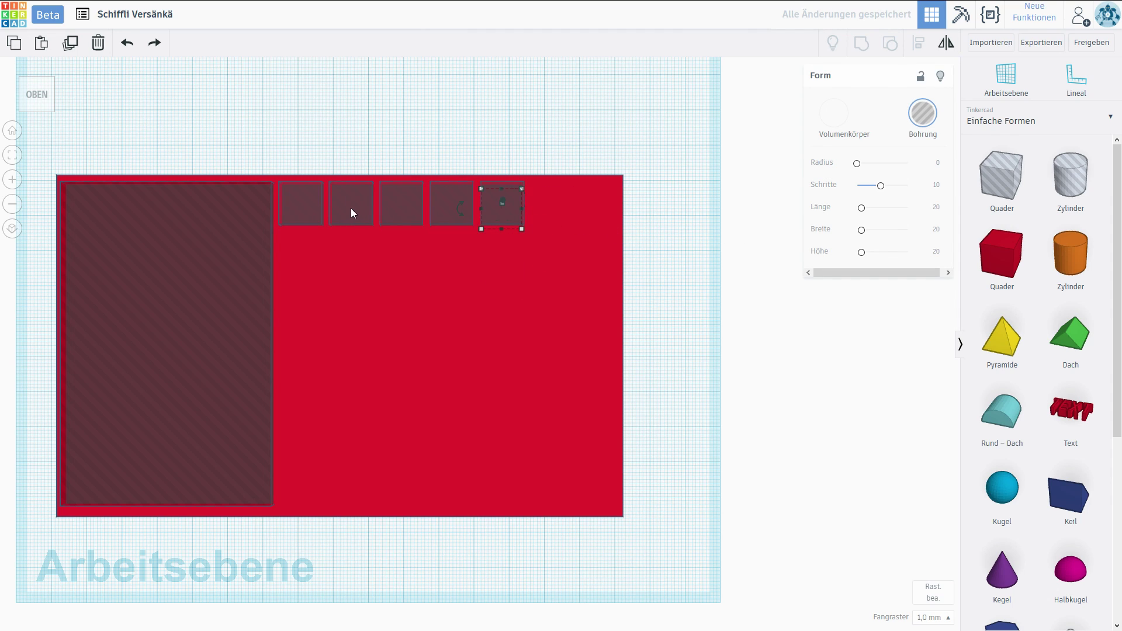
pyautogui.hotkey('ctrl', 'd')
pyautogui.hotkey('ctrl', 'd')
pyautogui.hotkey('ctrl', 'd')
pyautogui.hotkey('ctrl', 'd')
pyautogui.hotkey('ctrl', 'd')
pyautogui.hotkey('ctrl', 'd')
# Lengthen the slab to 185 mm so it reaches just past the last hole of the row
pyautogui.moveTo(418, 320); pyautogui.dragTo(522, 394)
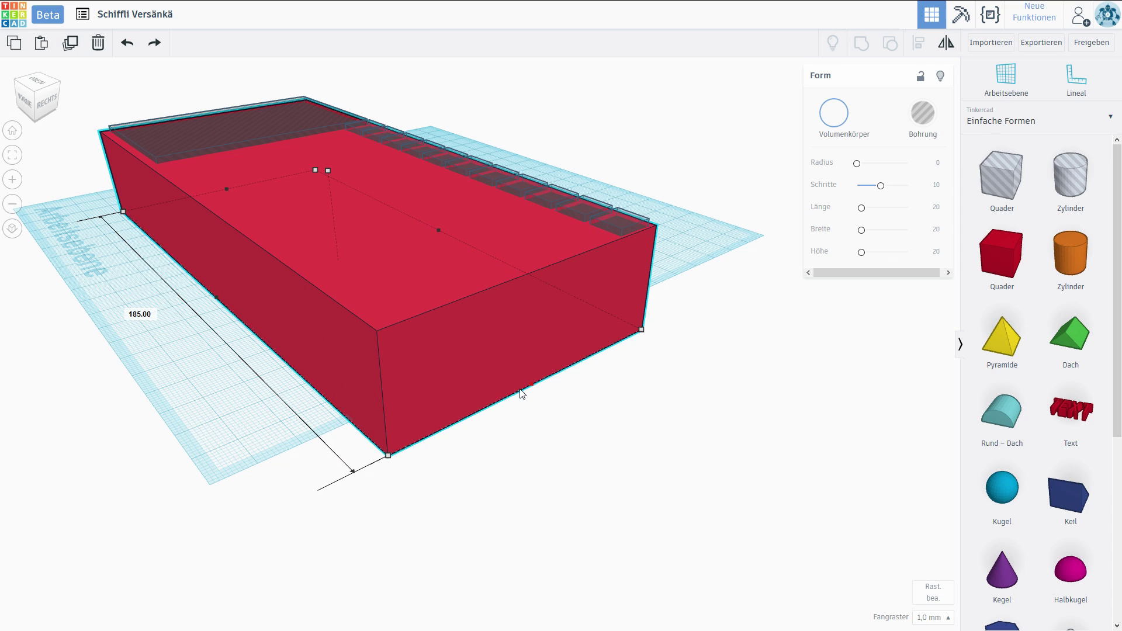
pyautogui.moveTo(522, 394); pyautogui.dragTo(524, 391)
# Select all eleven small holes and copy the row directly in front of the first one, leaving a narrow gap
pyautogui.moveTo(469, 279); pyautogui.dragTo(649, 327, button='right')
pyautogui.scroll(-2, 429, 251)
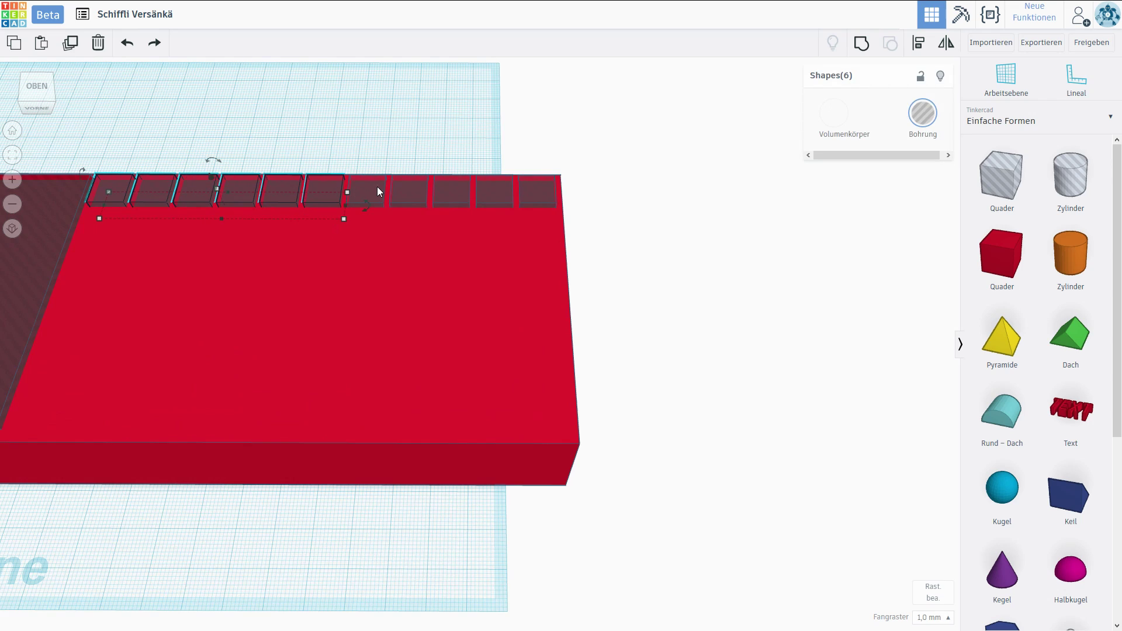
pyautogui.keyDown('shift'); pyautogui.click(377, 187); pyautogui.keyUp('shift')
pyautogui.keyDown('shift'); pyautogui.click(422, 187); pyautogui.keyUp('shift')
pyautogui.keyDown('shift'); pyautogui.click(468, 190); pyautogui.keyUp('shift')
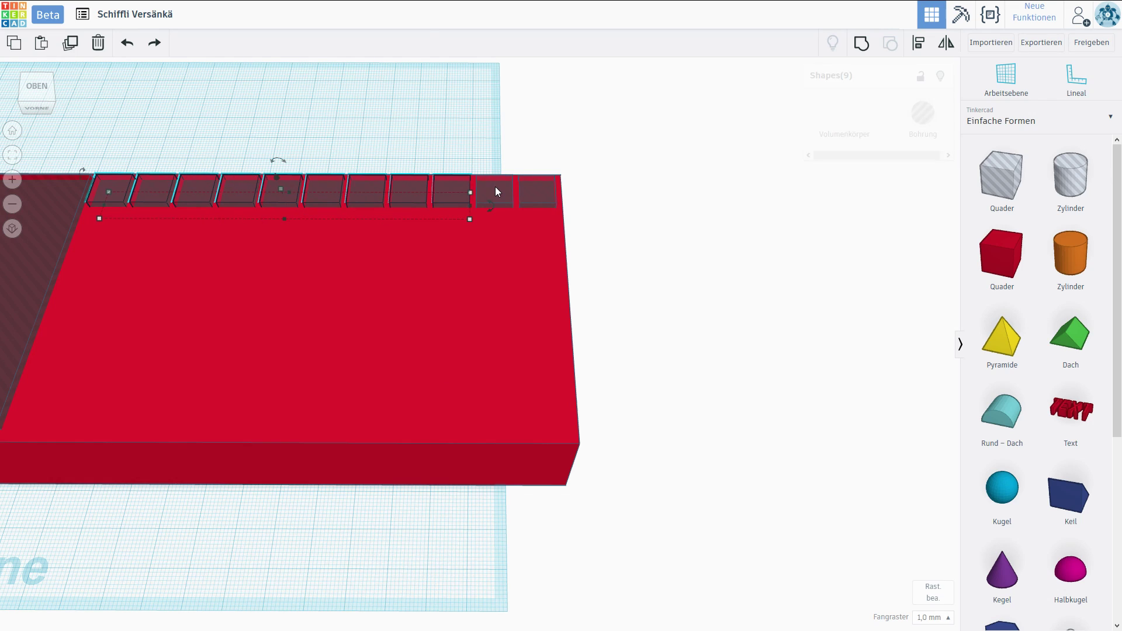
pyautogui.keyDown('shift'); pyautogui.click(496, 188); pyautogui.keyUp('shift')
pyautogui.keyDown('shift'); pyautogui.click(542, 190); pyautogui.keyUp('shift')
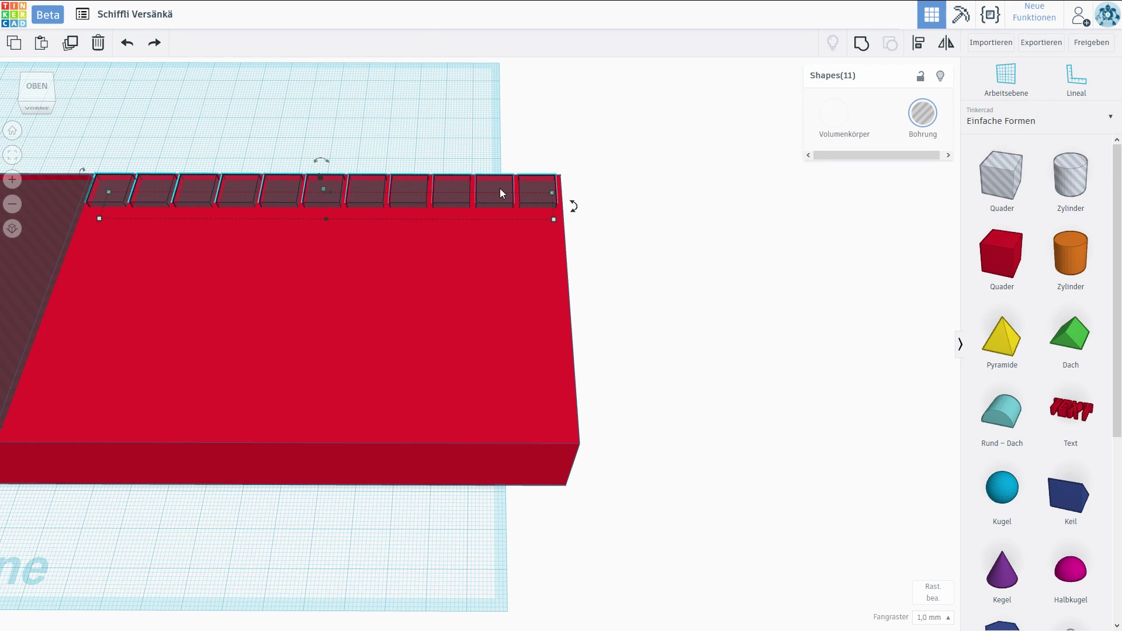
pyautogui.keyDown('alt'); pyautogui.moveTo(291, 182); pyautogui.dragTo(279, 221); pyautogui.keyUp('alt')
# Repeat the row copy toward the front to build an 11 × 11 grid of small box holes
pyautogui.moveTo(307, 222); pyautogui.dragTo(319, 268, button='right')
pyautogui.scroll(2, 350, 272)
pyautogui.moveTo(381, 279); pyautogui.dragTo(383, 273)
pyautogui.moveTo(383, 278); pyautogui.dragTo(526, 293, button='right')
pyautogui.hotkey('ctrl', 'd')
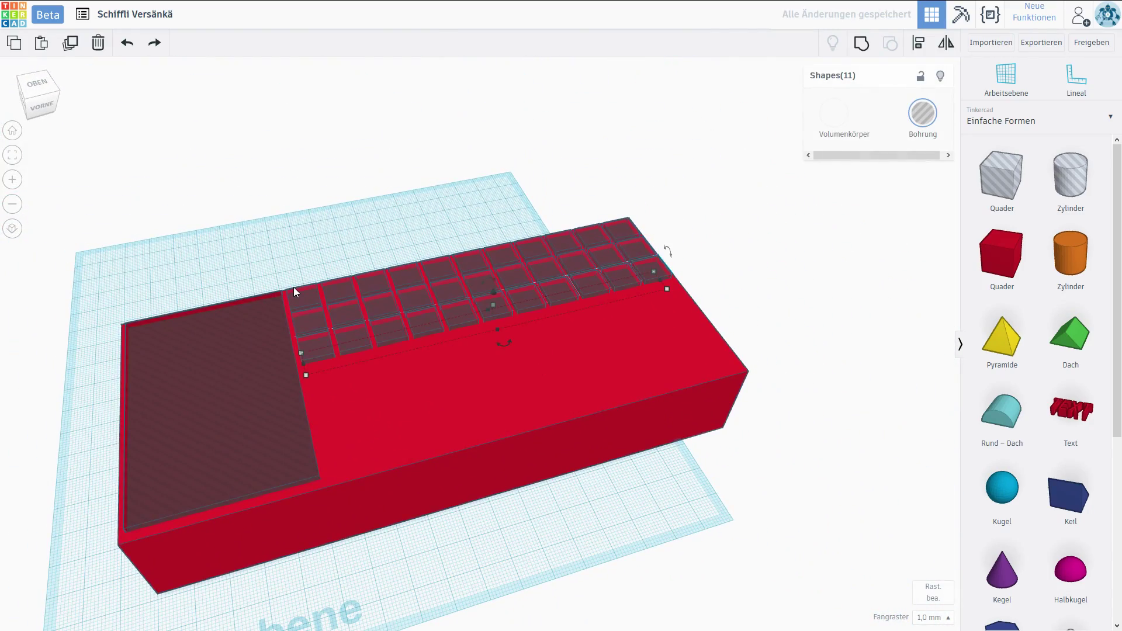
pyautogui.hotkey('ctrl', 'd')
pyautogui.hotkey('ctrl', 'd')
pyautogui.hotkey('ctrl', 'd')
pyautogui.hotkey('ctrl', 'd')
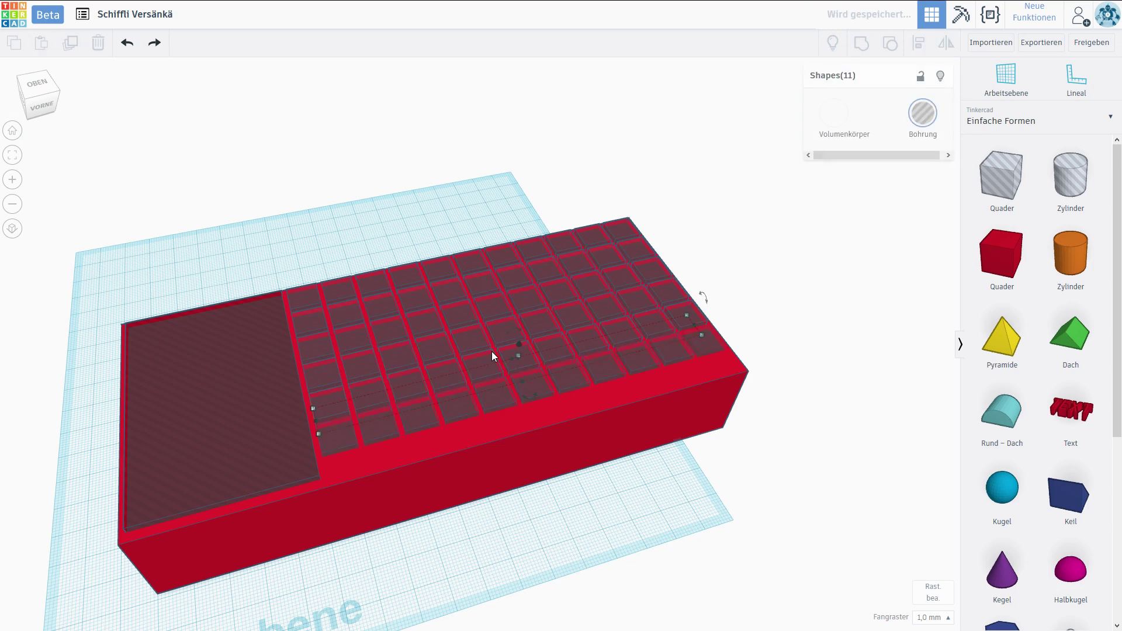
pyautogui.hotkey('ctrl', 'd')
pyautogui.hotkey('ctrl', 'd')
pyautogui.hotkey('ctrl', 'd')
pyautogui.hotkey('ctrl', 'd')
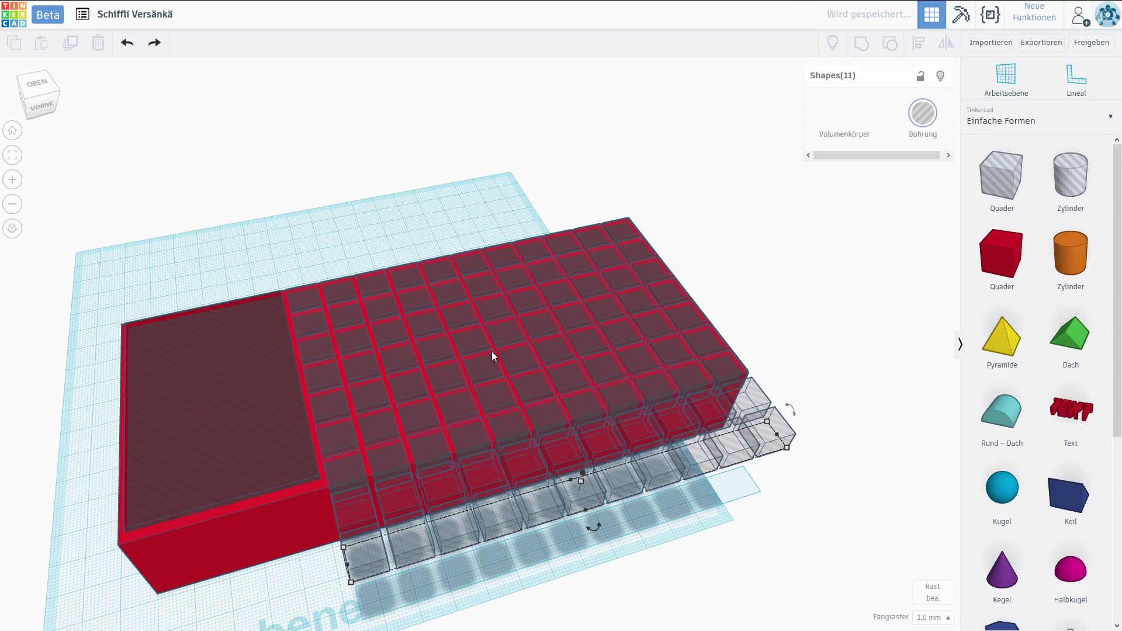
# Extend the slab's front to enclose all eleven rows, and stretch the large hole forward to leave a narrow front rim
pyautogui.moveTo(492, 352); pyautogui.dragTo(445, 324, button='right')
pyautogui.click(434, 241)
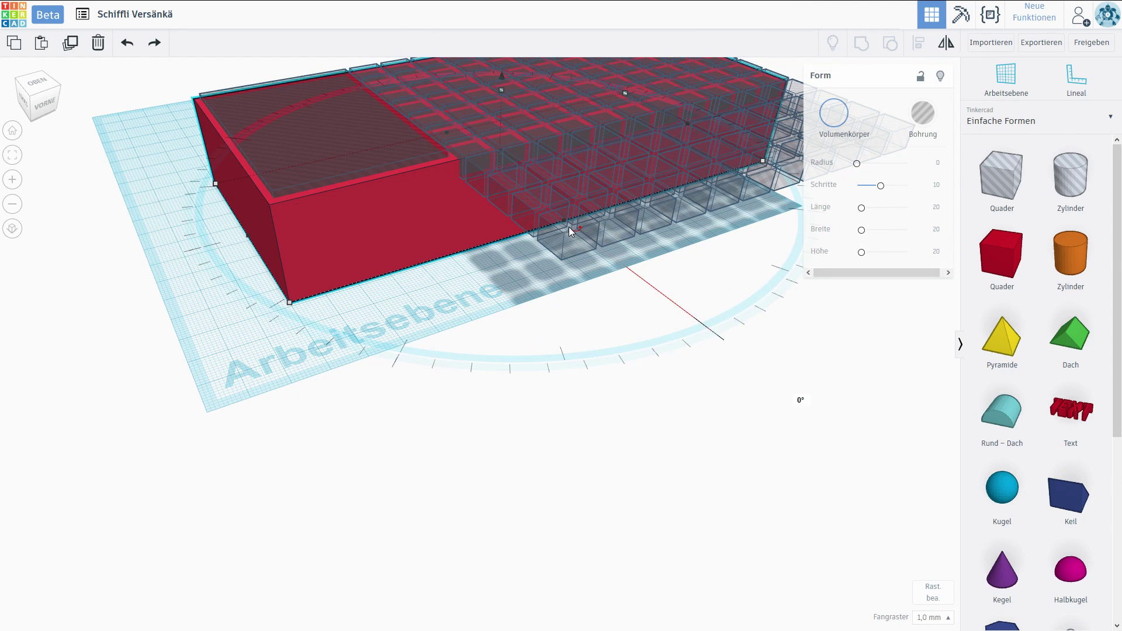
pyautogui.scroll(3, 642, 312)
pyautogui.moveTo(639, 308); pyautogui.dragTo(646, 321)
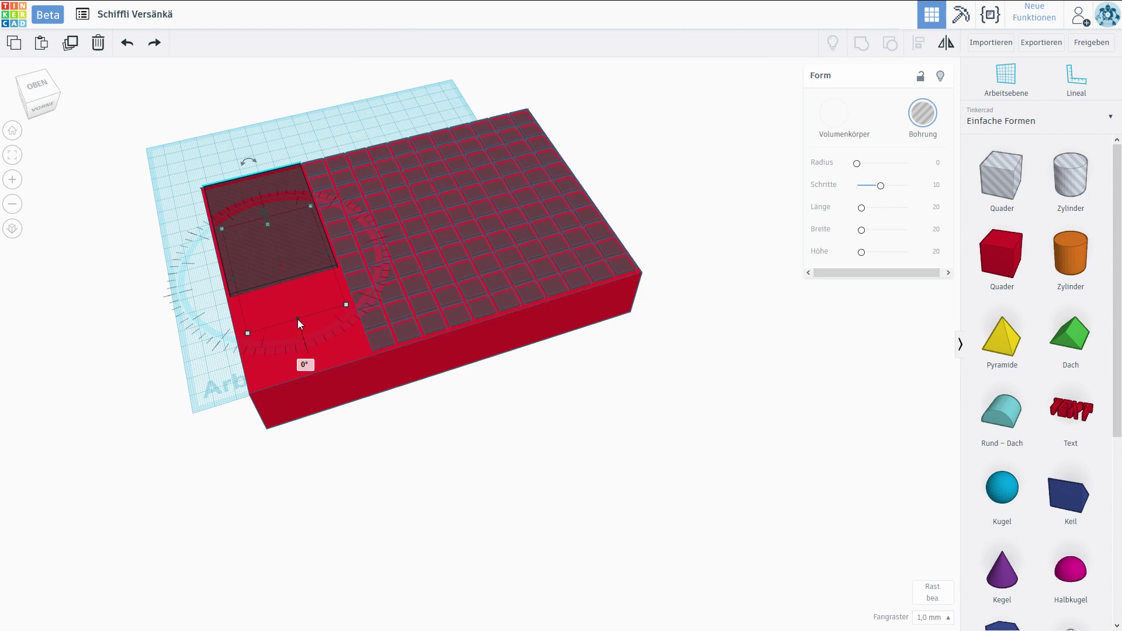
pyautogui.moveTo(298, 321); pyautogui.dragTo(328, 409)
# Select the 121 small holes without the slab and large hole, and move the grid out beside the slab
pyautogui.moveTo(464, 401); pyautogui.dragTo(596, 391, button='right')
pyautogui.click(325, 250)
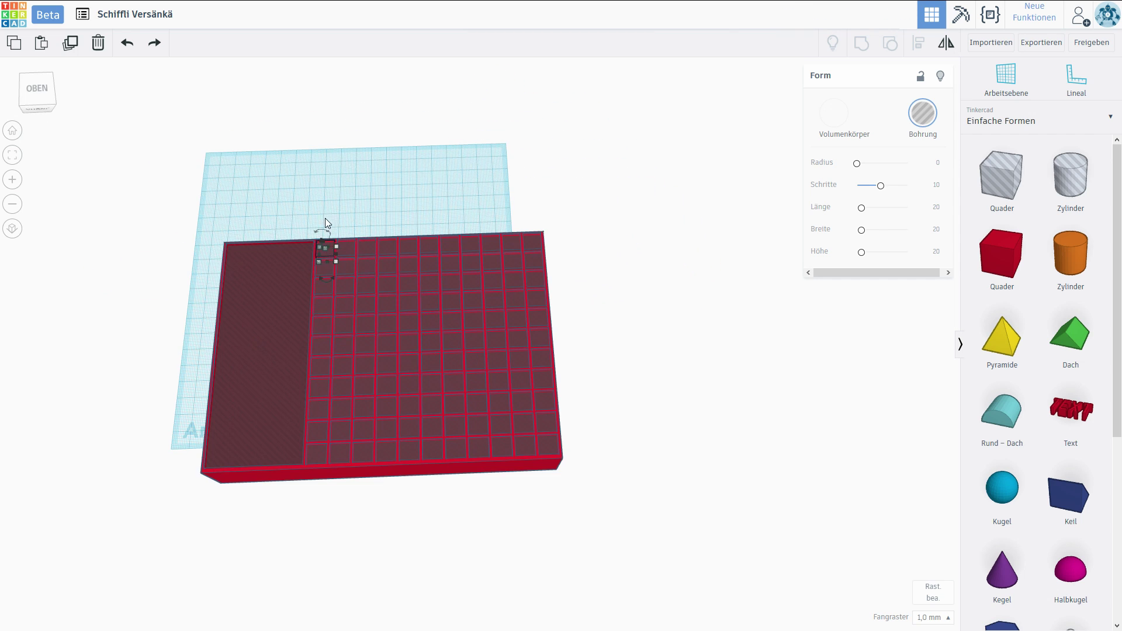
pyautogui.moveTo(214, 211); pyautogui.dragTo(646, 466)
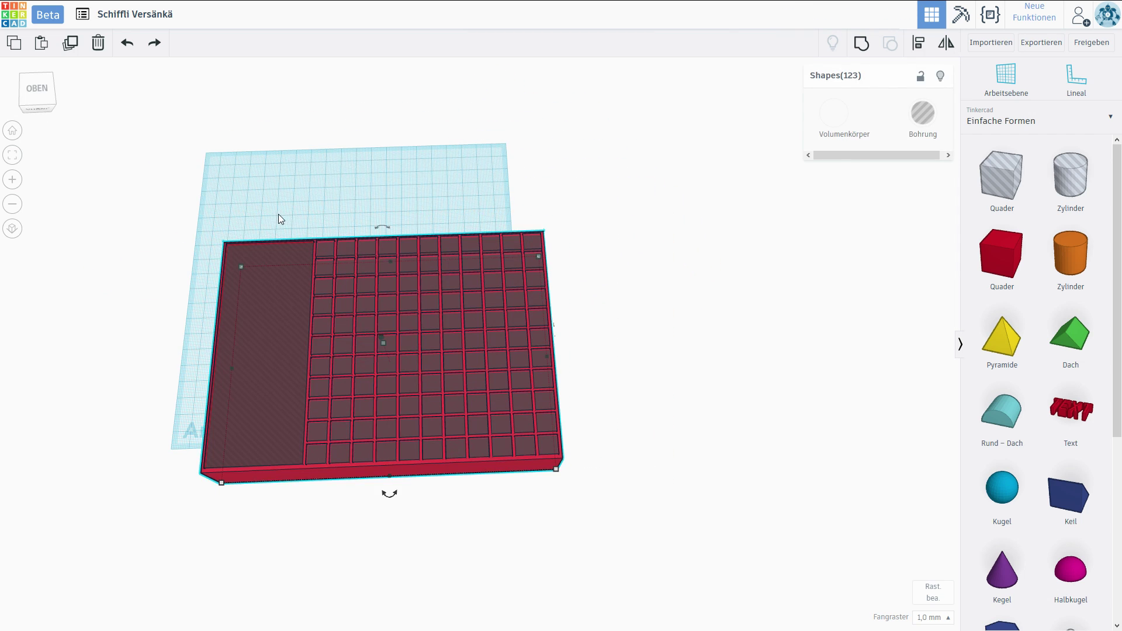
pyautogui.keyDown('shift'); pyautogui.click(277, 323); pyautogui.keyUp('shift')
pyautogui.keyDown('shift'); pyautogui.click(316, 480); pyautogui.keyUp('shift')
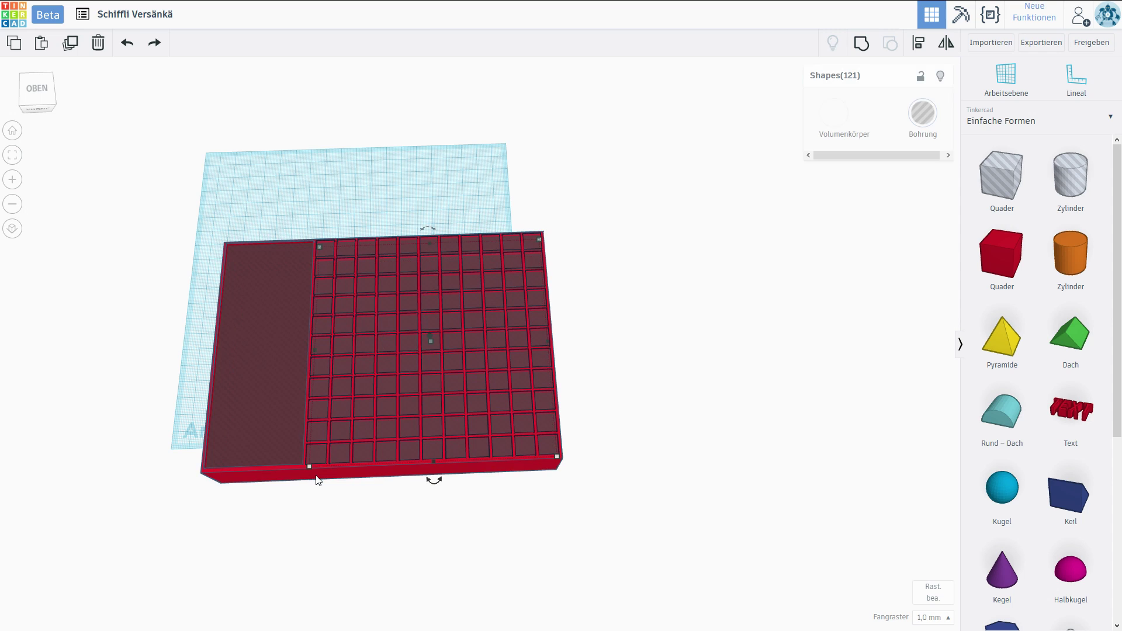
pyautogui.moveTo(328, 247); pyautogui.dragTo(604, 242)
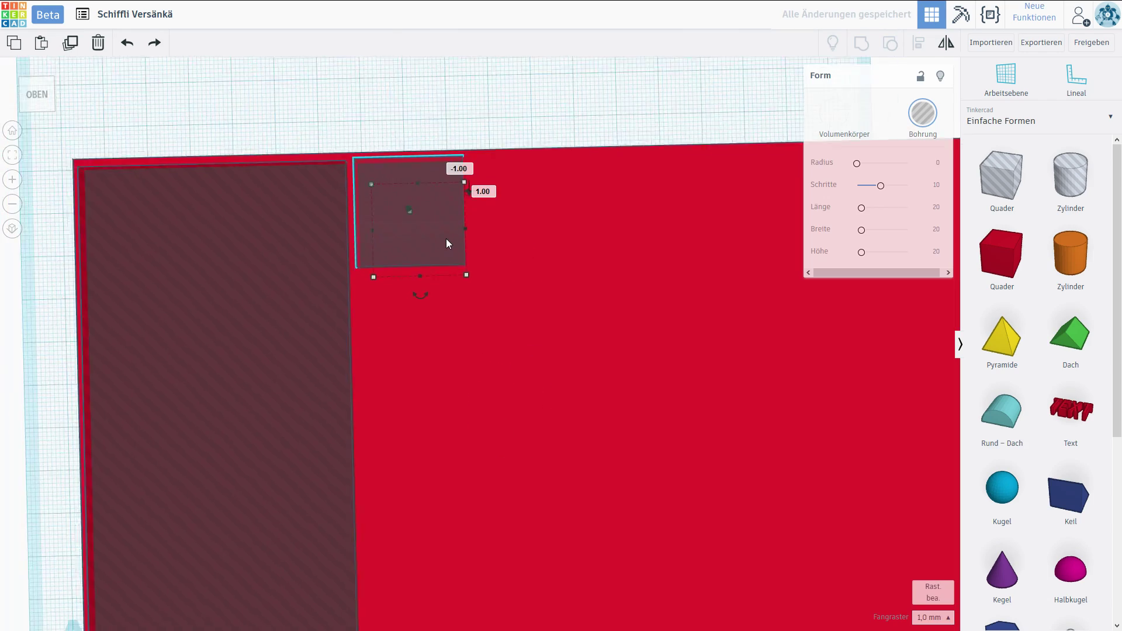
# Stretch the box hole in the back corner beside the large hole to 130 × 130 mm, leaving a narrow rim
pyautogui.scroll(-1, 446, 239)
pyautogui.moveTo(454, 258); pyautogui.dragTo(345, 214, button='middle')
pyautogui.scroll(-2, 526, 319)
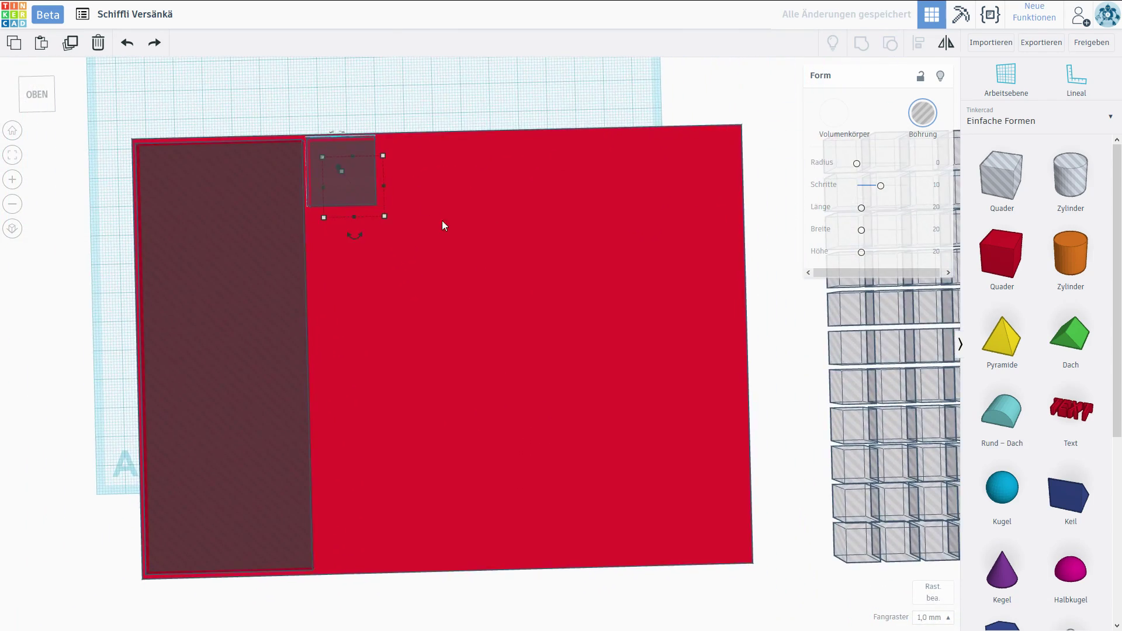
pyautogui.moveTo(453, 233); pyautogui.dragTo(402, 215, button='middle')
pyautogui.moveTo(299, 100); pyautogui.dragTo(641, 424)
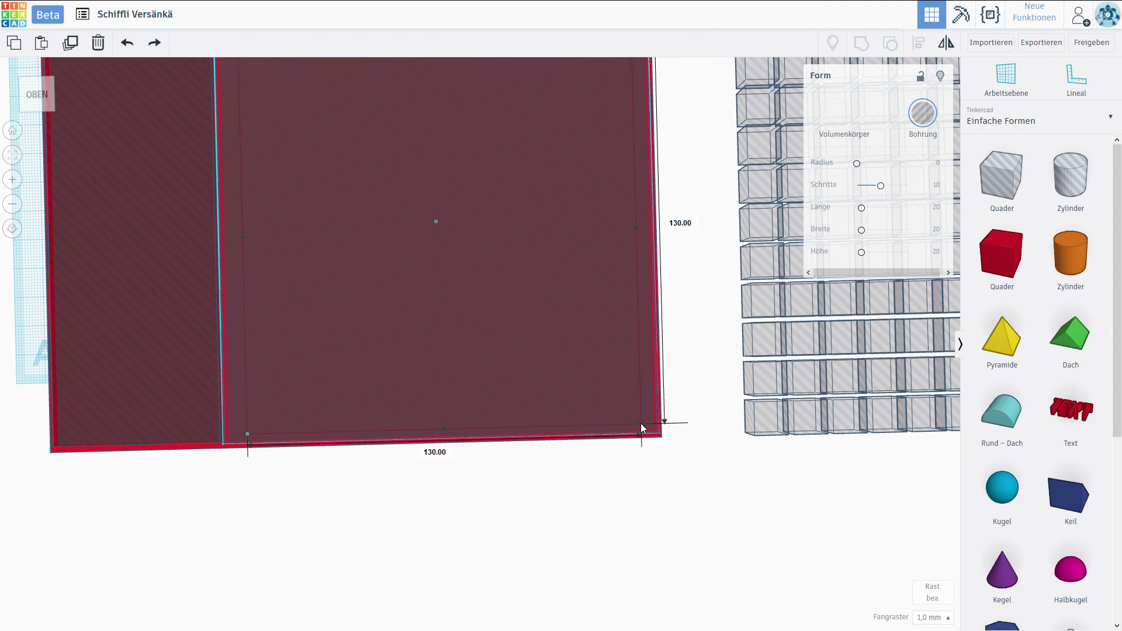
# Make the square box hole shallower and raise it 7 mm, with its base 20 mm above the workplane
pyautogui.scroll(-3, 584, 339)
pyautogui.moveTo(557, 330); pyautogui.dragTo(568, 202, button='right')
pyautogui.scroll(4, 459, 376)
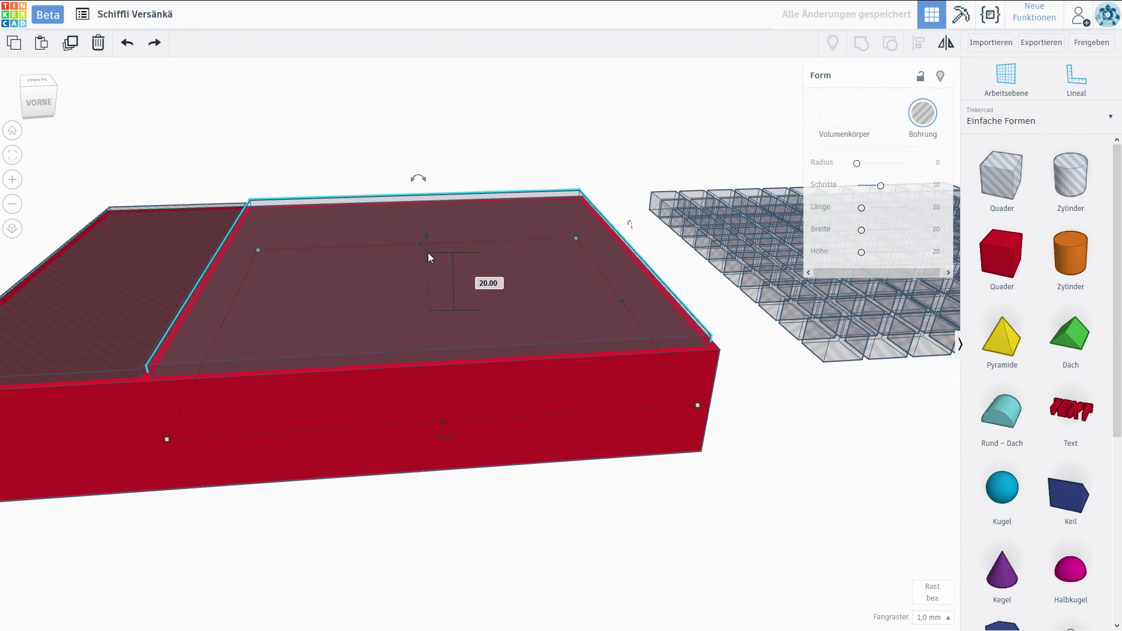
pyautogui.moveTo(428, 252)
pyautogui.mouseDown()
pyautogui.moveTo(430, 283)
pyautogui.moveTo(426, 234)
pyautogui.moveTo(426, 244)
pyautogui.mouseUp()
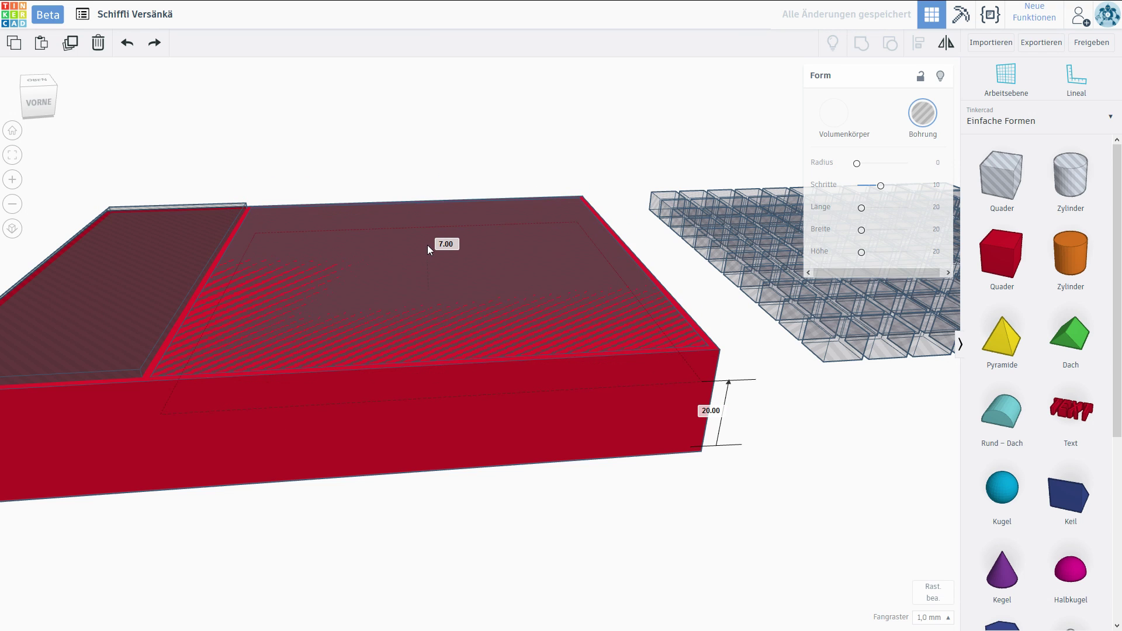
# Group the slab with its two large box holes to cut both recesses
pyautogui.scroll(-3, 526, 353)
pyautogui.moveTo(527, 355); pyautogui.dragTo(474, 463, button='right')
pyautogui.scroll(-3, 476, 460)
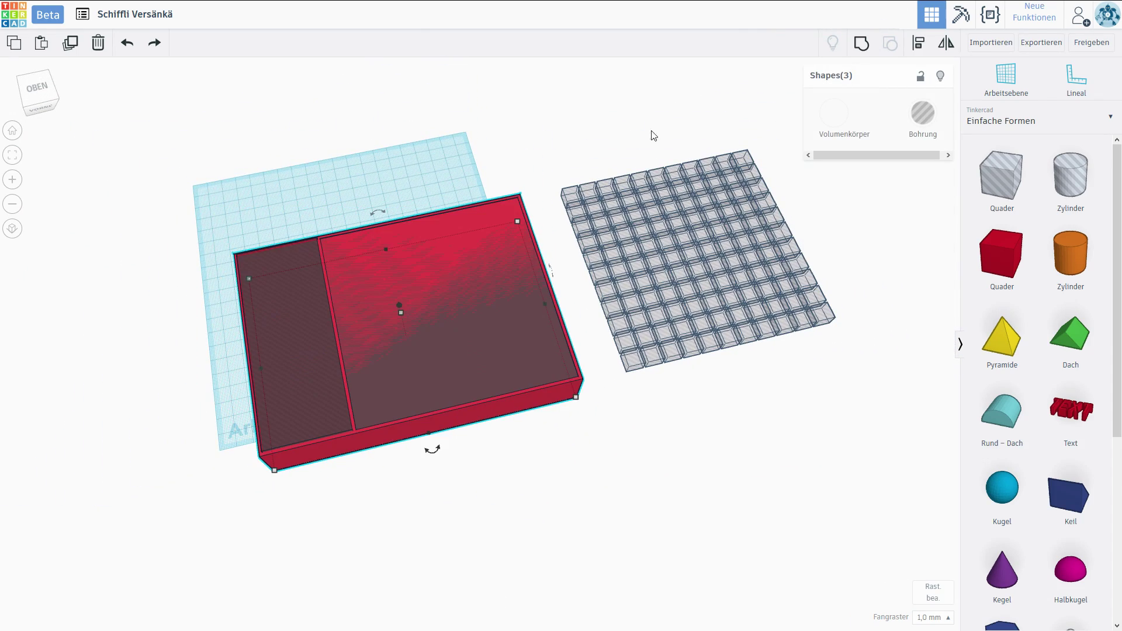
pyautogui.click(862, 43)
# Select the grid of 121 small box holes beside the tray and turn them into solids
pyautogui.click(370, 278)
pyautogui.scroll(3, 386, 292)
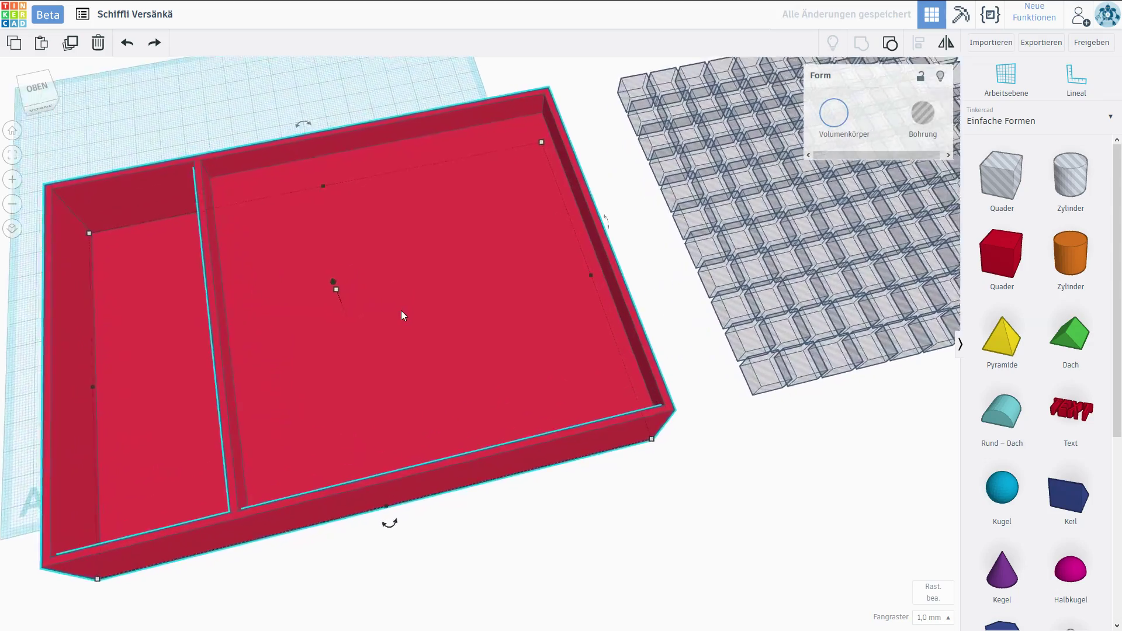
pyautogui.moveTo(401, 308); pyautogui.dragTo(271, 298, button='right')
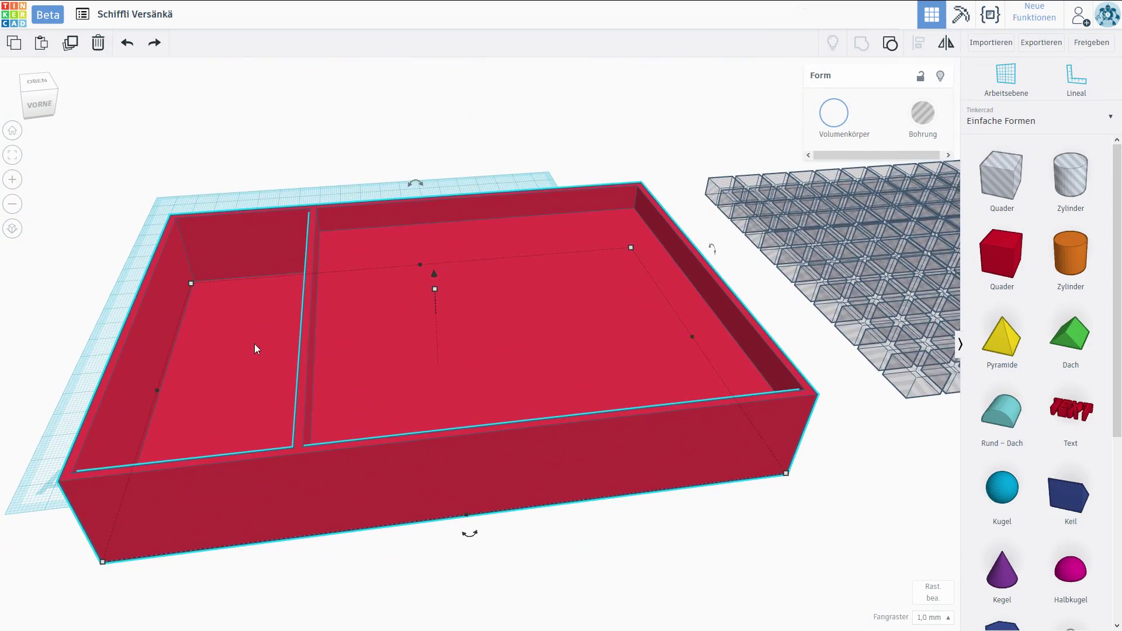
pyautogui.moveTo(414, 327); pyautogui.dragTo(325, 371, button='middle')
pyautogui.moveTo(588, 345); pyautogui.dragTo(506, 380, button='middle')
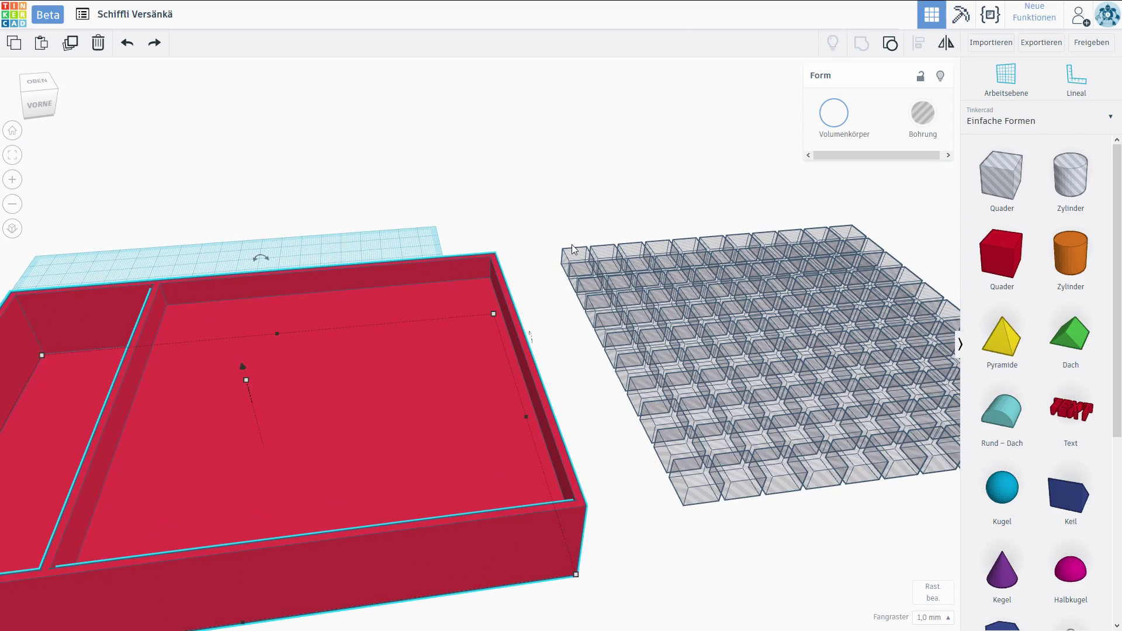
pyautogui.moveTo(552, 280); pyautogui.dragTo(333, 263, button='middle')
pyautogui.moveTo(604, 324); pyautogui.dragTo(597, 324, button='right')
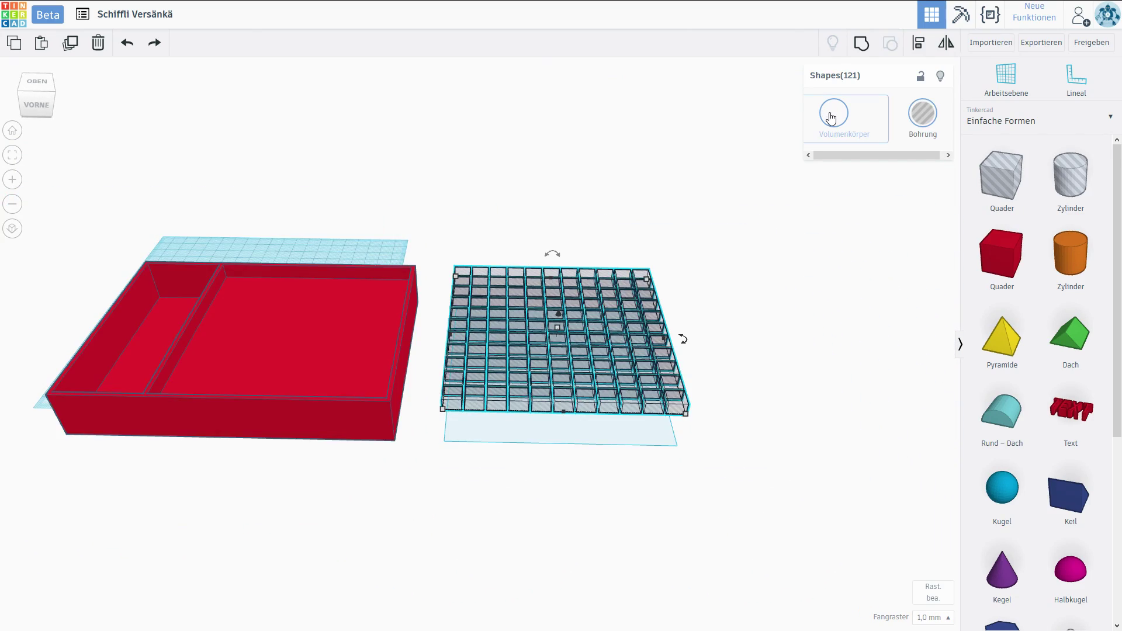
pyautogui.click(831, 117)
# Move the 121 solid boxes 160 mm sideways and 1 mm forward into the square recess, and lower them slightly
pyautogui.scroll(4, 533, 328)
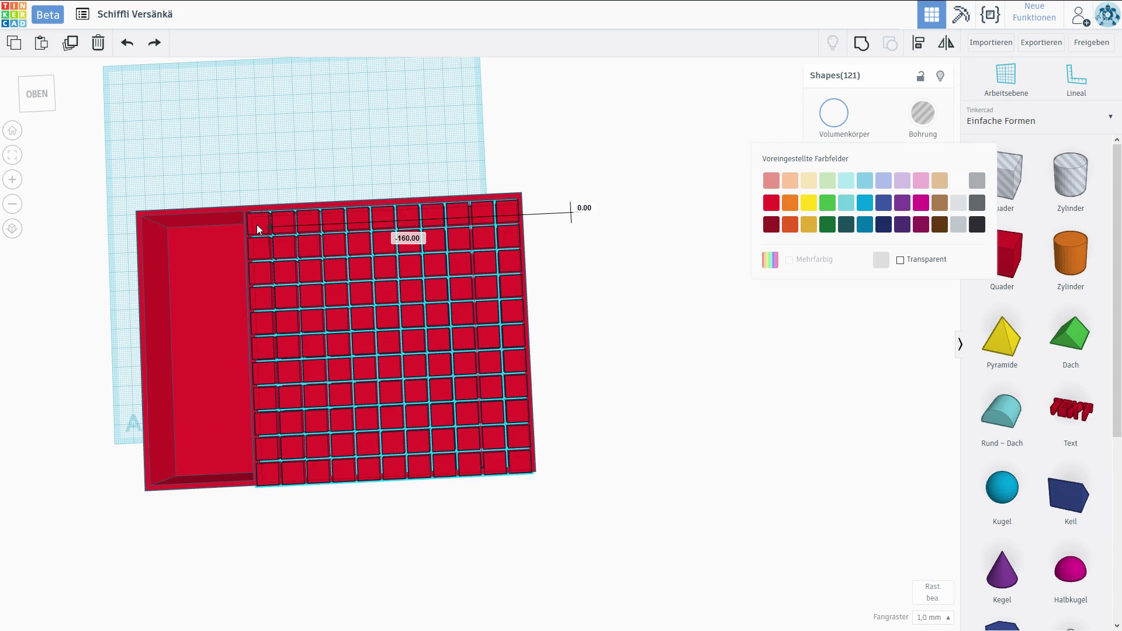
pyautogui.moveTo(257, 224); pyautogui.dragTo(257, 223)
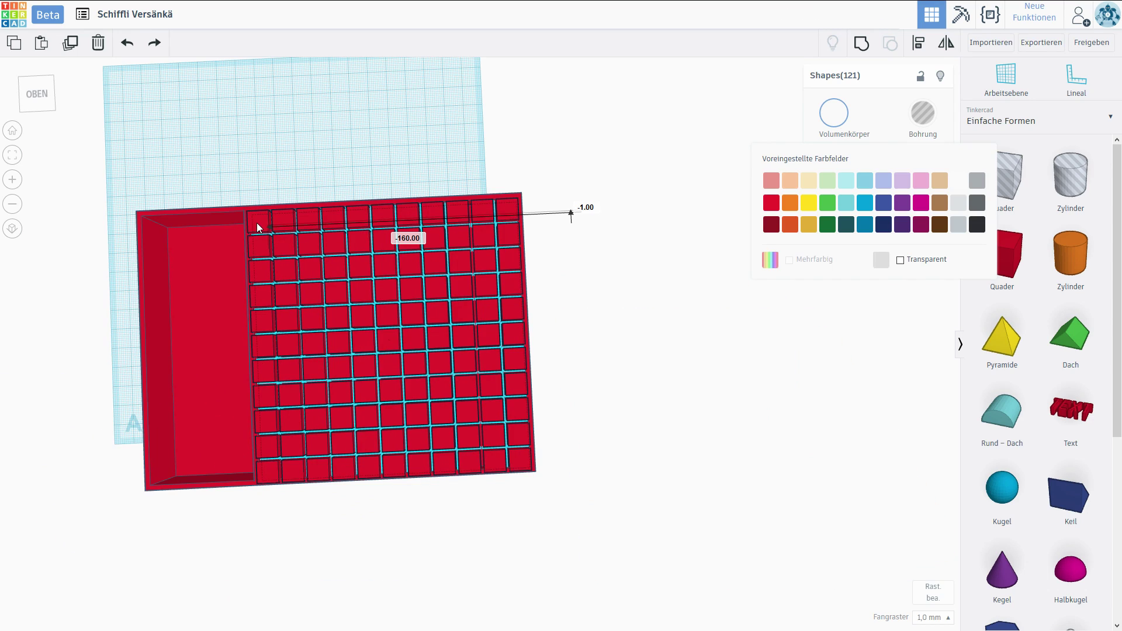
pyautogui.moveTo(257, 223); pyautogui.dragTo(588, 312, button='right')
pyautogui.moveTo(401, 151); pyautogui.dragTo(401, 164)
# Group the tray and the 121 small boxes into one object
pyautogui.moveTo(466, 224); pyautogui.dragTo(850, 300, button='right')
pyautogui.scroll(5, 369, 337)
pyautogui.scroll(-5, 178, 316)
pyautogui.scroll(-5, 850, 300)
pyautogui.moveTo(661, 119); pyautogui.dragTo(227, 472)
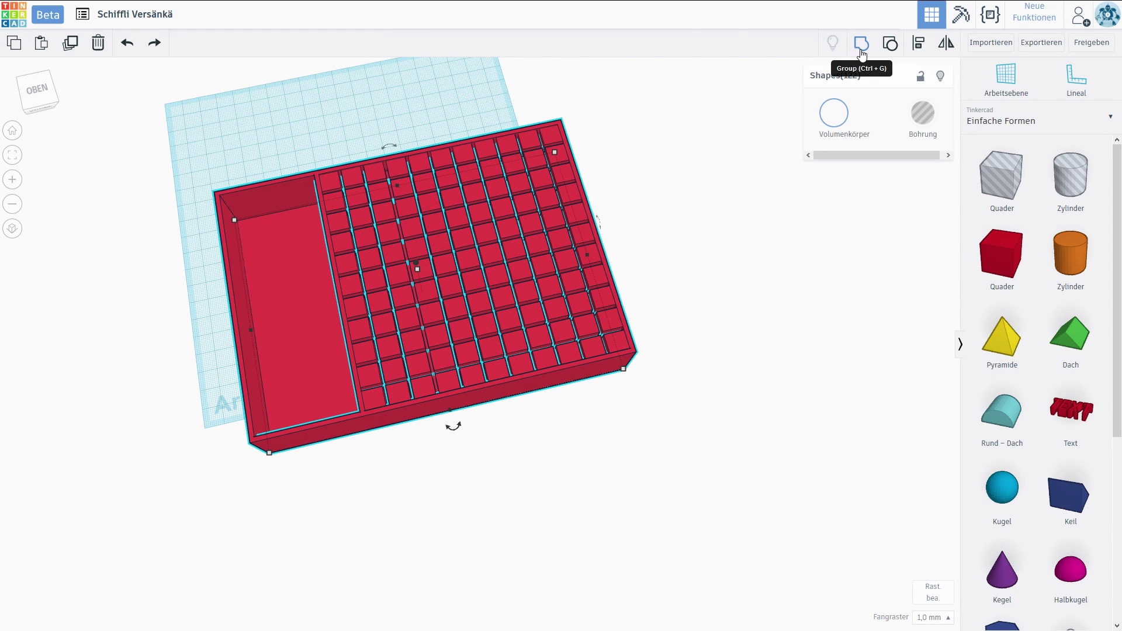
pyautogui.click(862, 43)
# Inspect the grouped game board from several angles and undo the last grouping
pyautogui.moveTo(769, 369); pyautogui.dragTo(701, 275, button='right')
pyautogui.scroll(3, 479, 313)
pyautogui.scroll(3, 563, 312)
pyautogui.moveTo(562, 310); pyautogui.dragTo(608, 325, button='right')
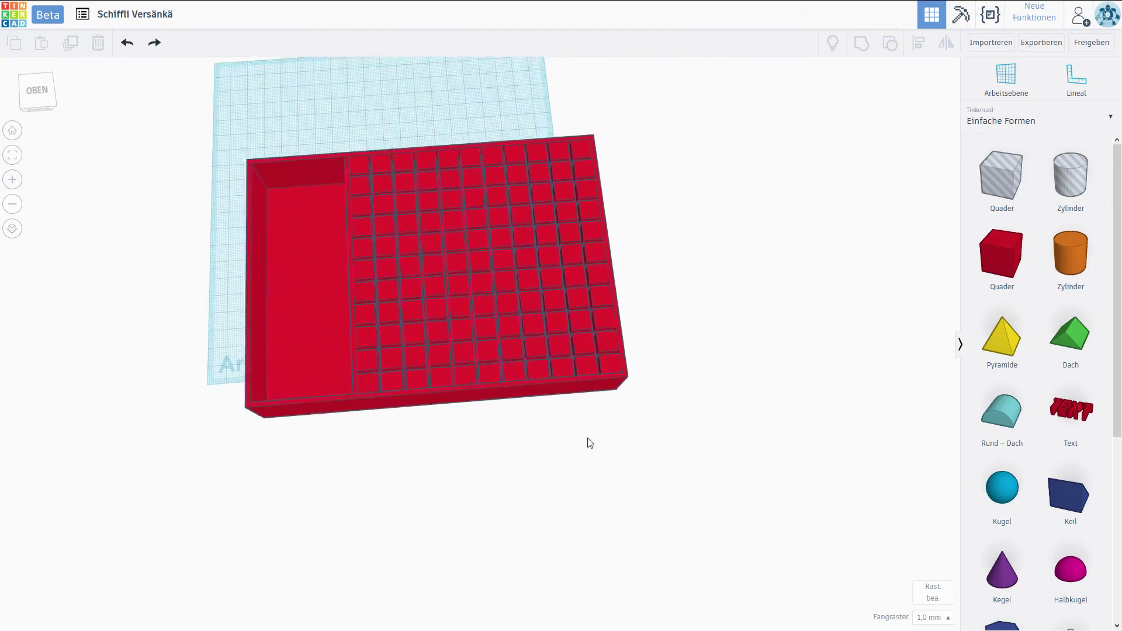
pyautogui.moveTo(590, 442); pyautogui.dragTo(683, 384, button='right')
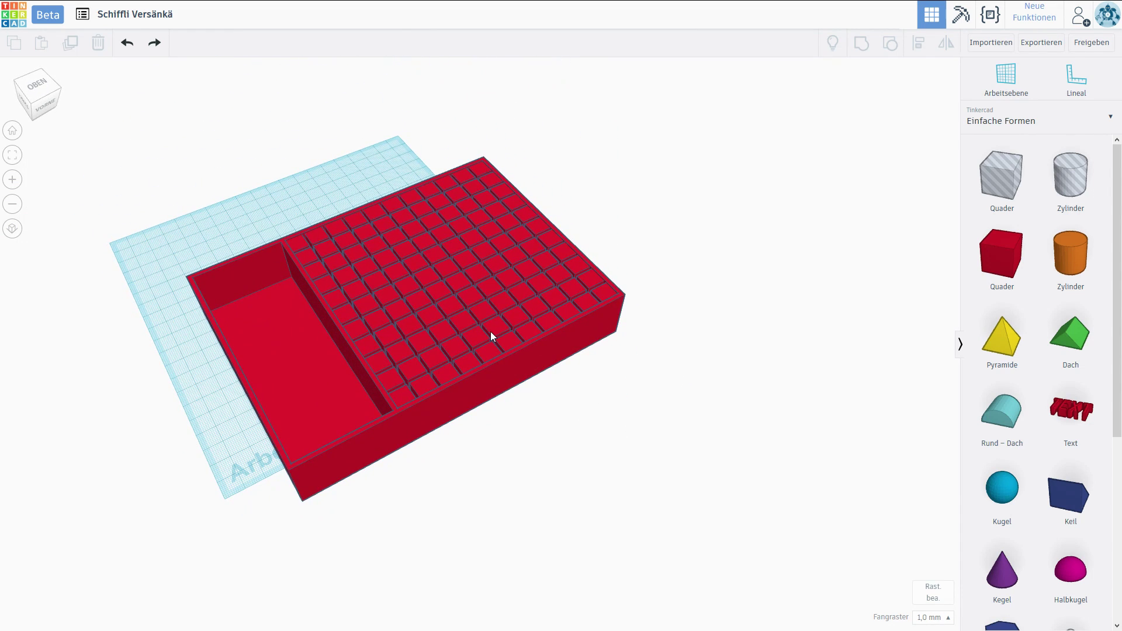
pyautogui.click(129, 46)
# Colour the tray dark blue and the 121 small boxes black
pyautogui.click(321, 327)
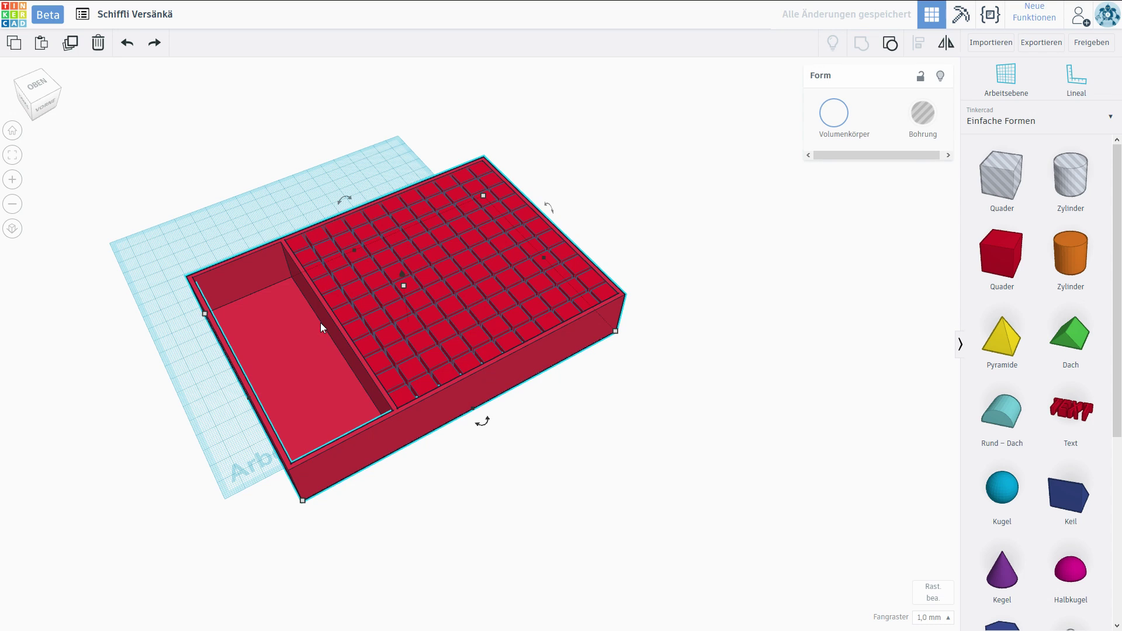
pyautogui.click(834, 113)
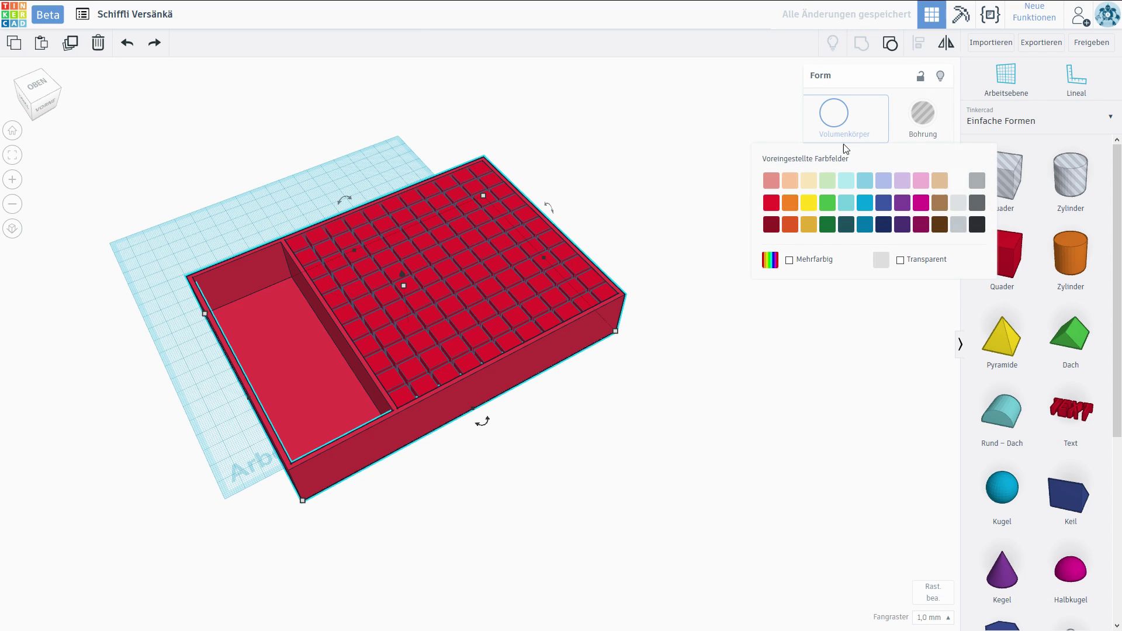
pyautogui.click(883, 225)
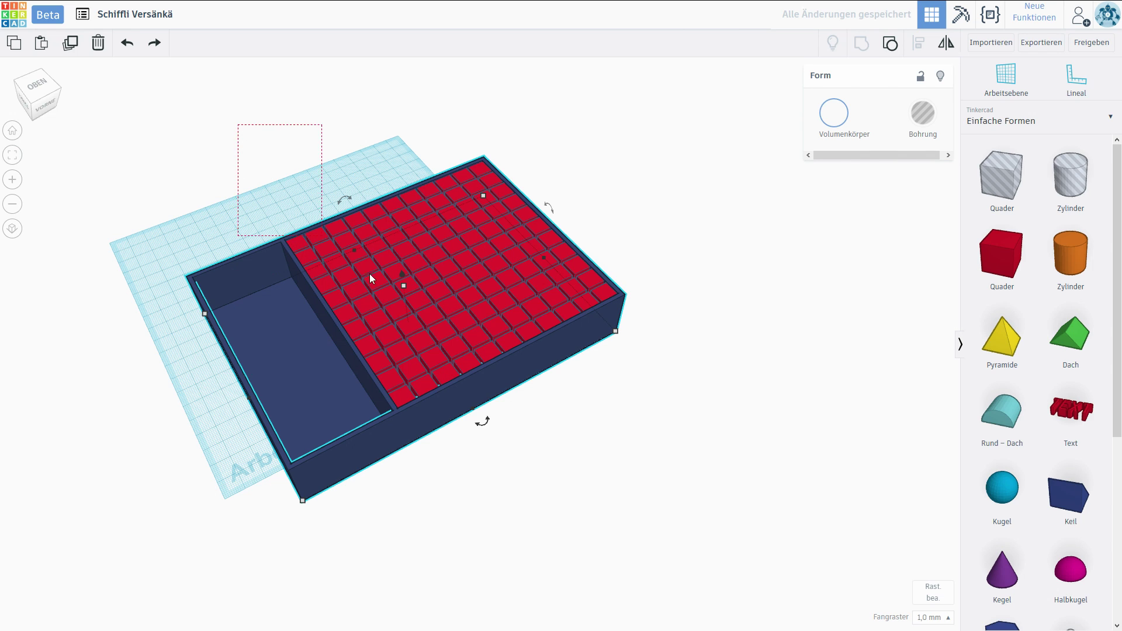
pyautogui.moveTo(438, 317); pyautogui.dragTo(668, 436)
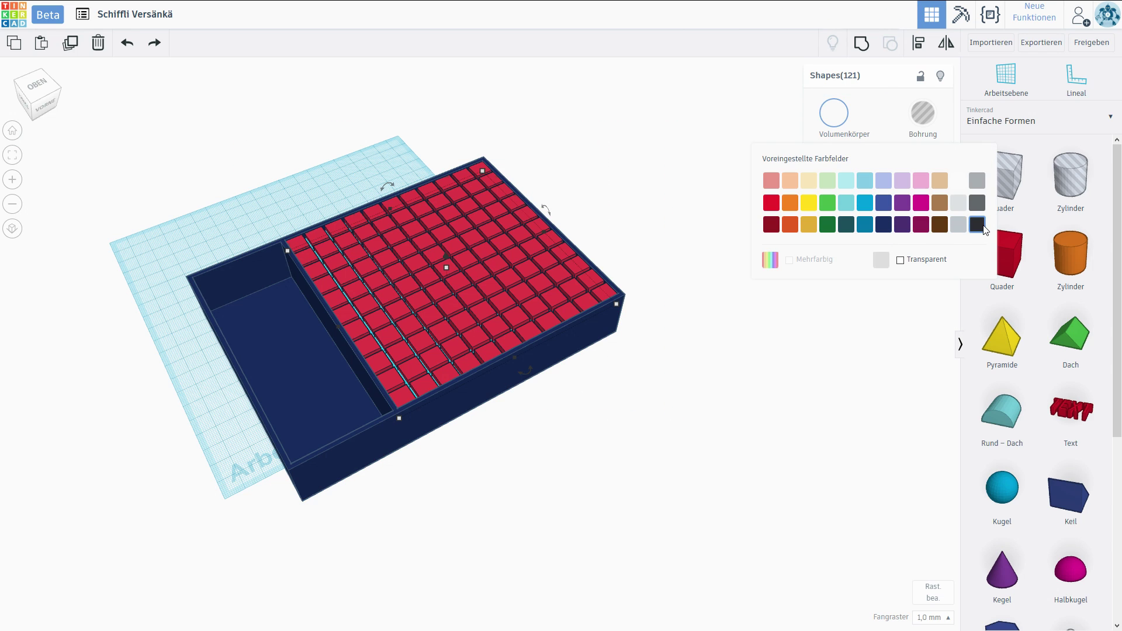
pyautogui.click(976, 225)
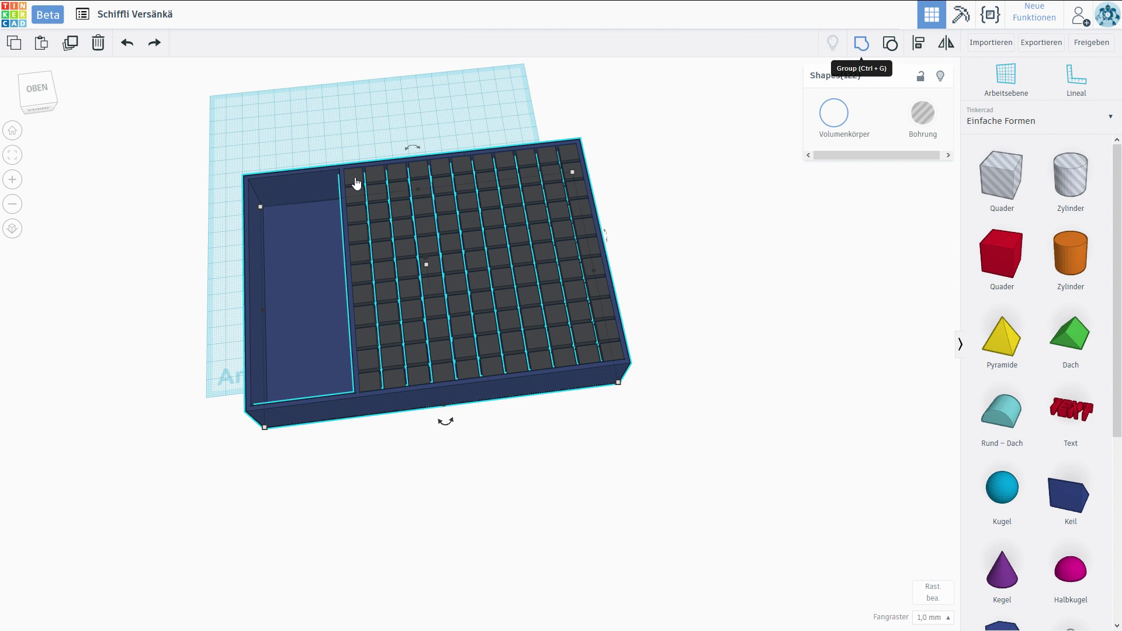
# Group the tray and the 121 boxes into one object and turn on multicolour for the group
pyautogui.hotkey('ctrl', 'g')
pyautogui.moveTo(355, 177); pyautogui.dragTo(574, 380, button='right')
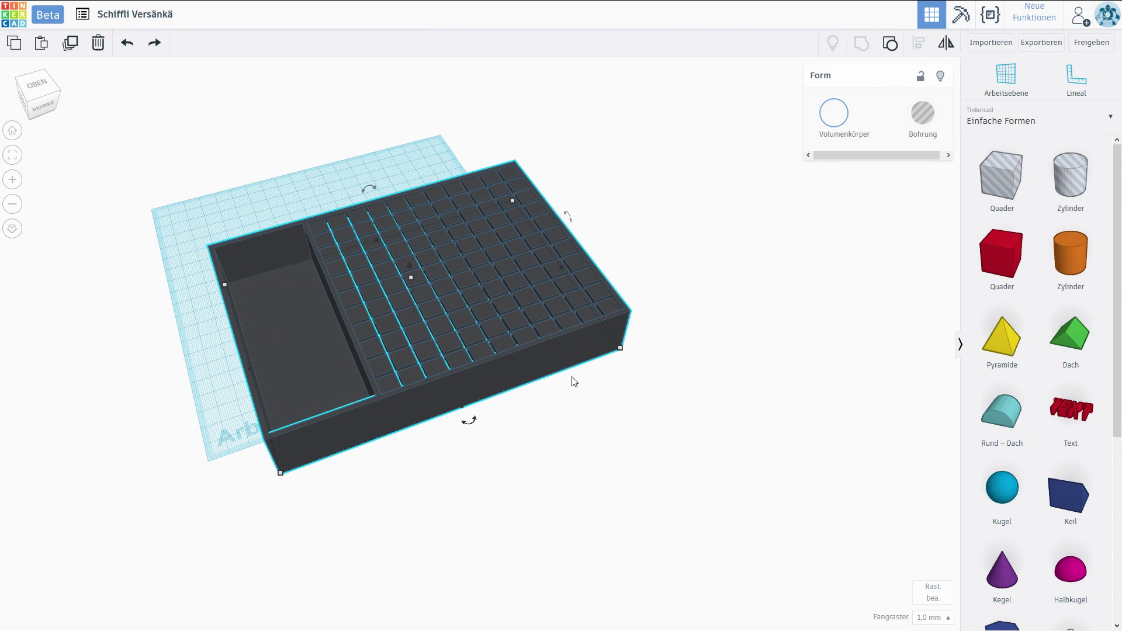
pyautogui.click(840, 117)
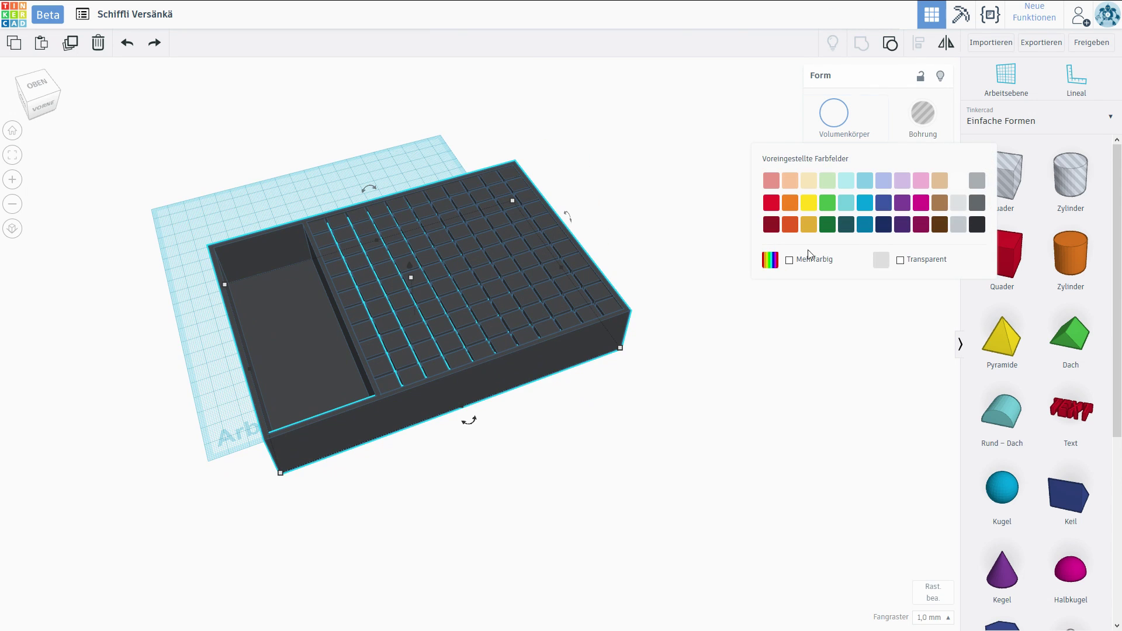
pyautogui.click(789, 260)
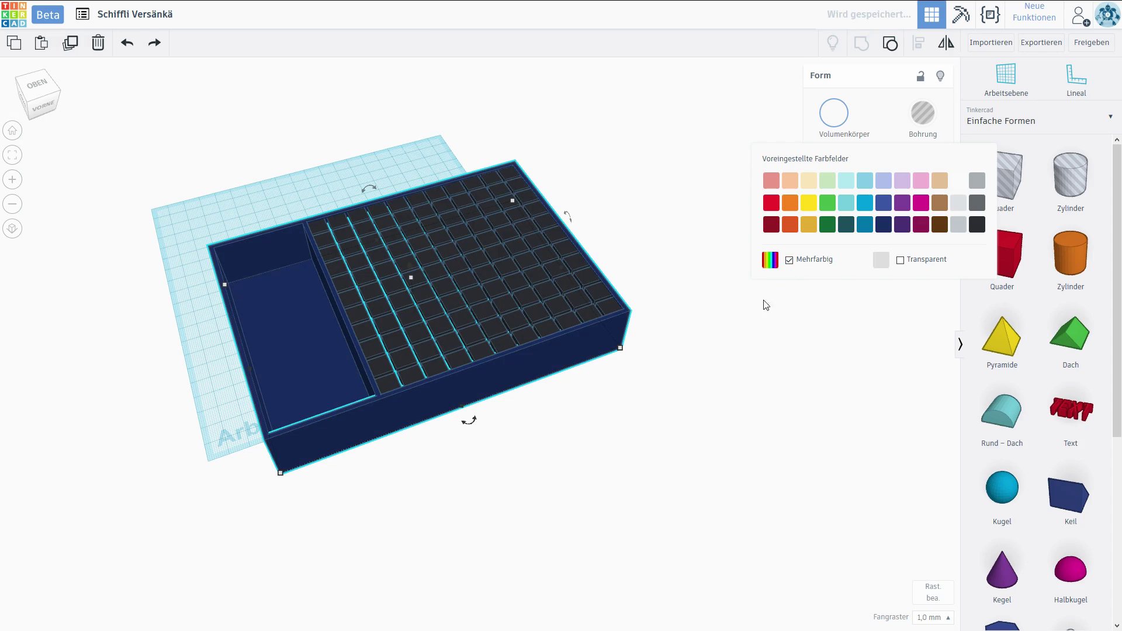
pyautogui.click(614, 448)
pyautogui.scroll(3, 612, 446)
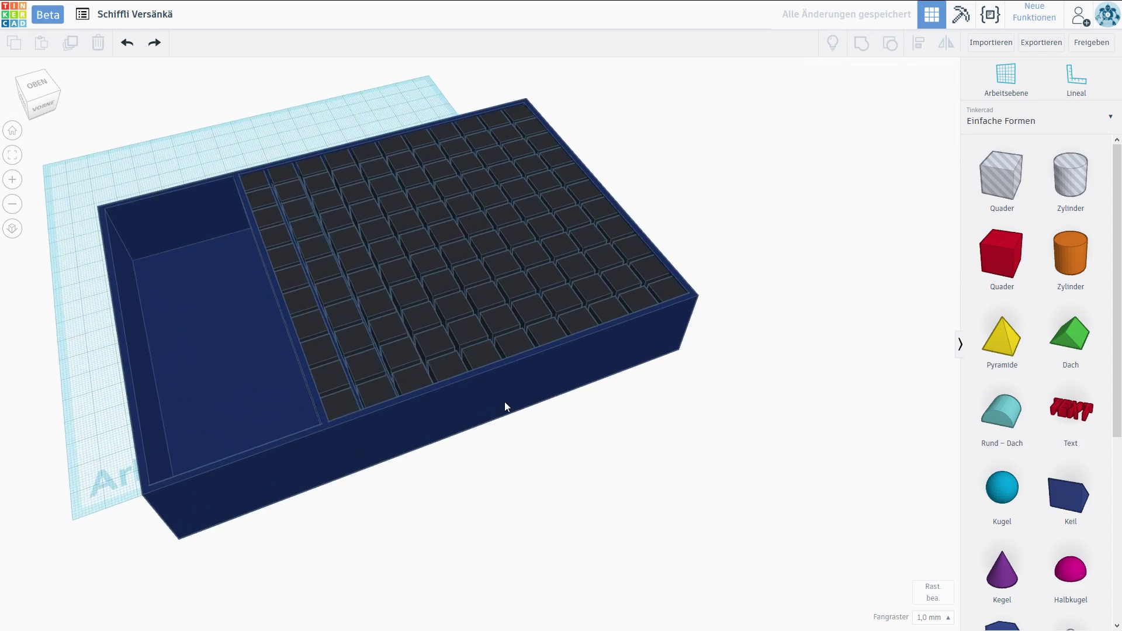
# Place a cylinder hole at the grid's corner square beside the storage recess and scale it down to fit within that square
pyautogui.moveTo(504, 403); pyautogui.dragTo(431, 444, button='right')
pyautogui.moveTo(414, 231); pyautogui.dragTo(472, 328, button='middle')
pyautogui.scroll(6, 474, 332)
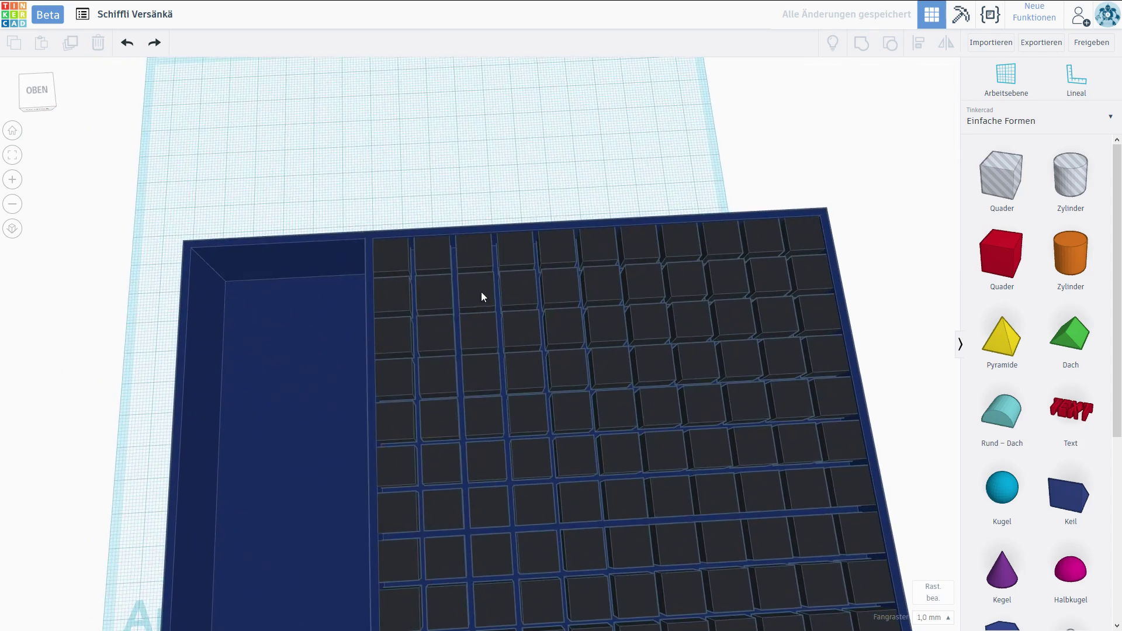
pyautogui.click(1078, 189)
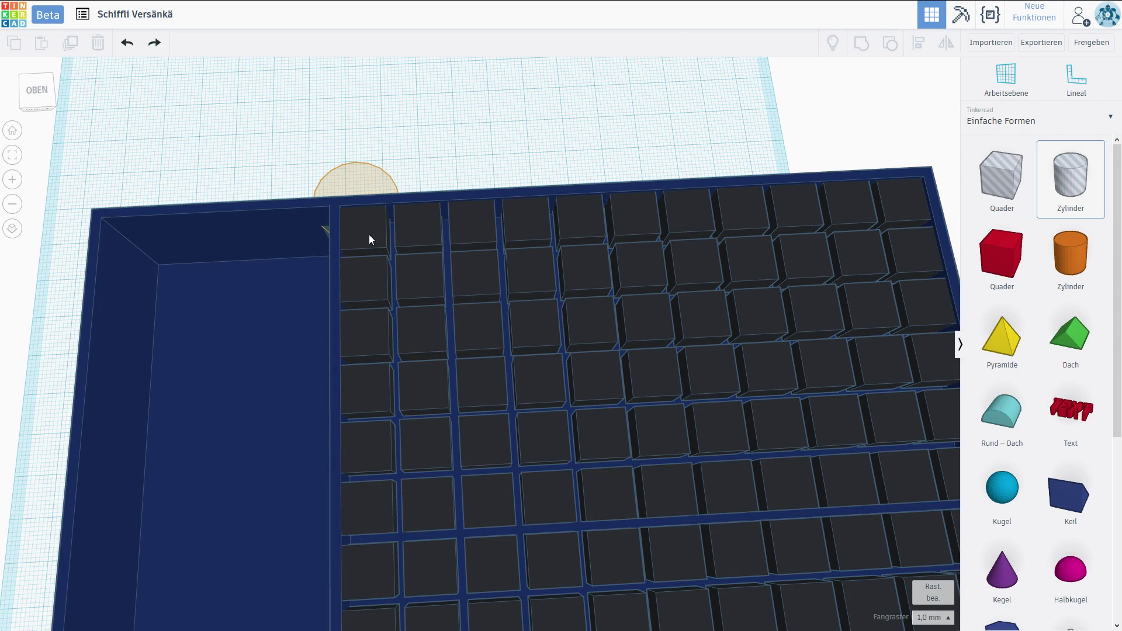
pyautogui.click(391, 278)
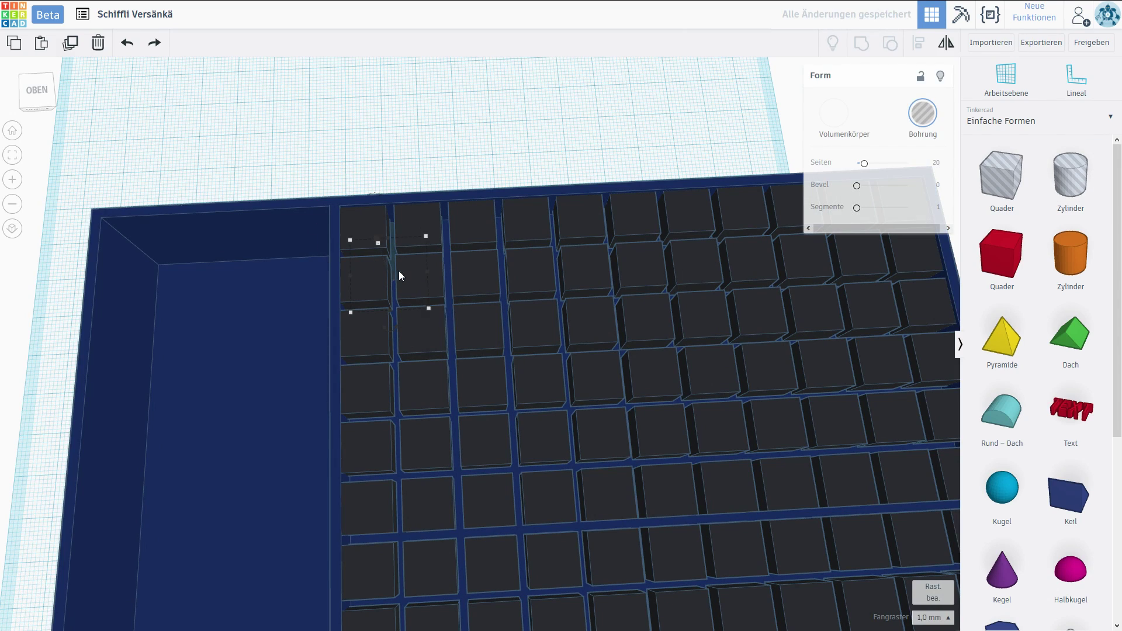
pyautogui.keyDown('shift'); pyautogui.moveTo(380, 244); pyautogui.dragTo(359, 161); pyautogui.keyUp('shift')
pyautogui.scroll(3, 359, 162)
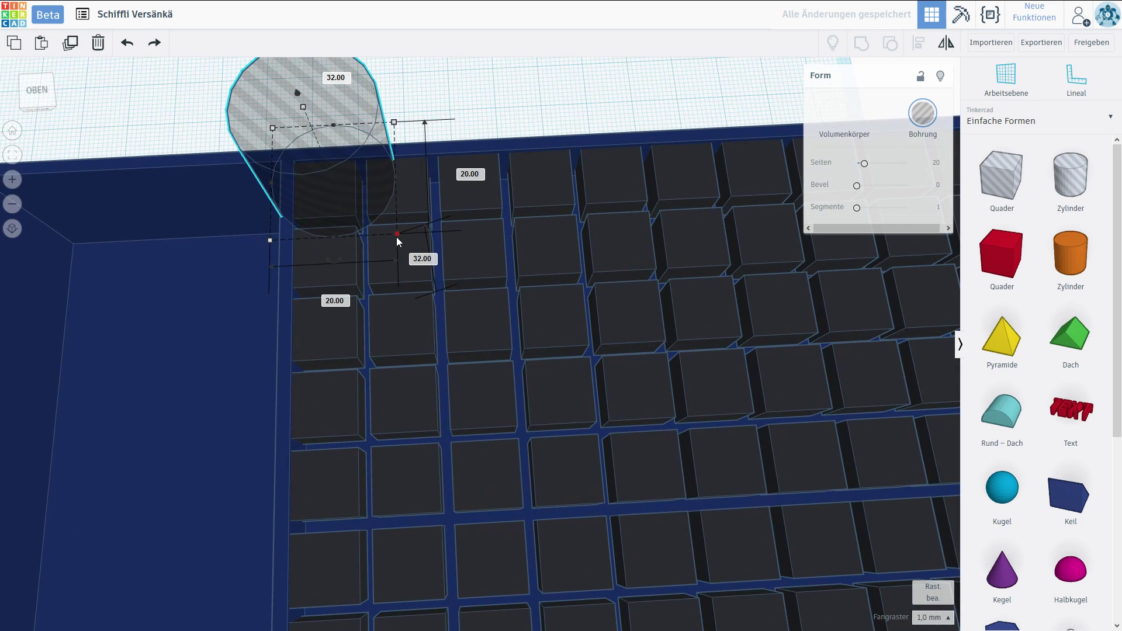
pyautogui.moveTo(397, 235); pyautogui.dragTo(322, 187)
pyautogui.moveTo(321, 187); pyautogui.dragTo(412, 420, button='right')
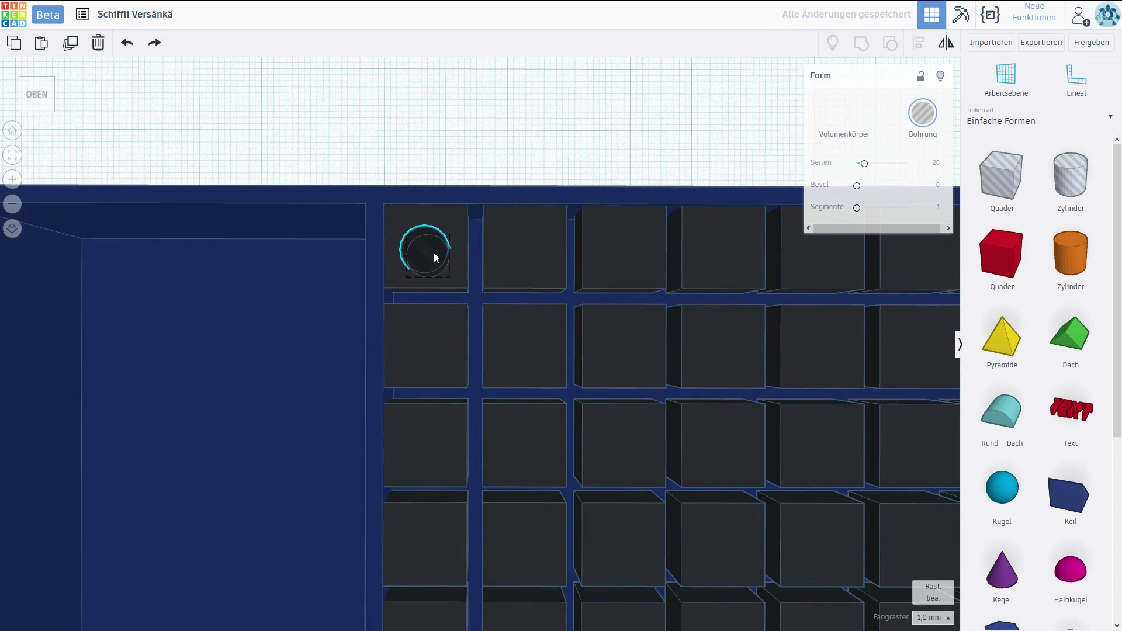
# Centre the cylinder hole on the corner square with the snap grid set to 0.5 mm, and lower it into the box
pyautogui.moveTo(434, 251); pyautogui.dragTo(432, 241)
pyautogui.moveTo(474, 250); pyautogui.dragTo(590, 269, button='middle')
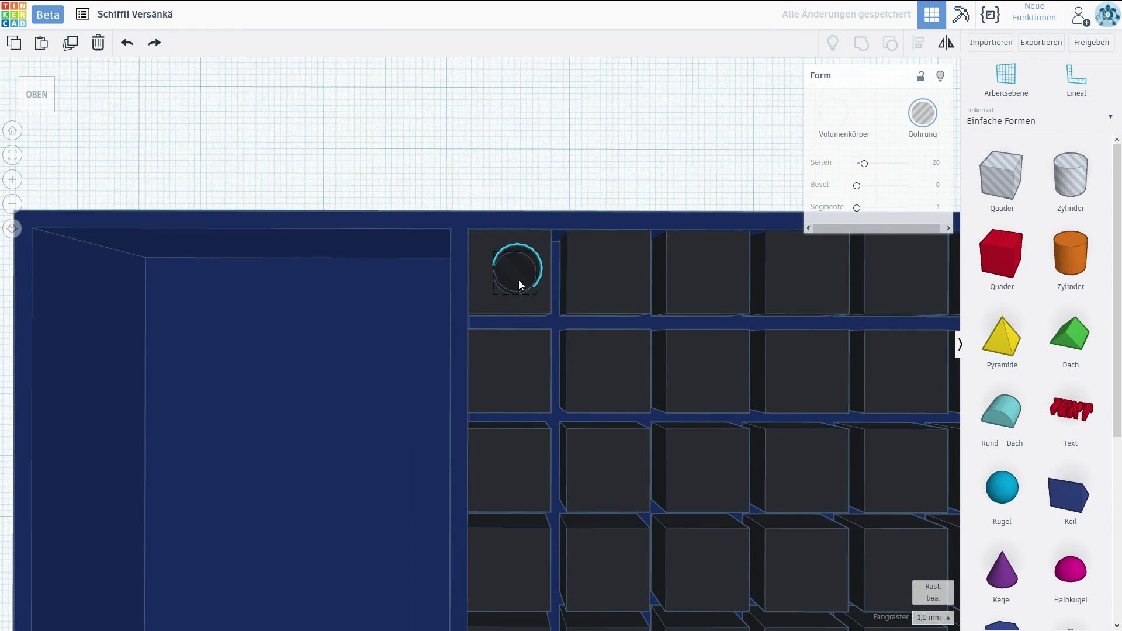
pyautogui.moveTo(518, 279); pyautogui.dragTo(509, 279)
pyautogui.click(933, 617)
pyautogui.click(930, 550)
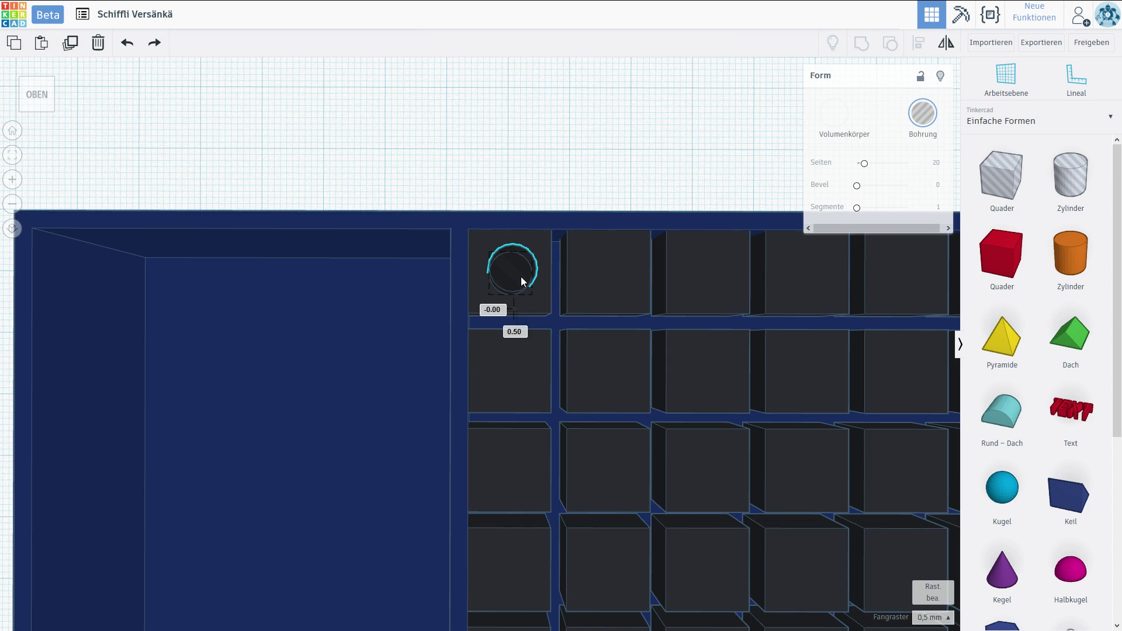
pyautogui.moveTo(602, 295); pyautogui.dragTo(510, 300, button='middle')
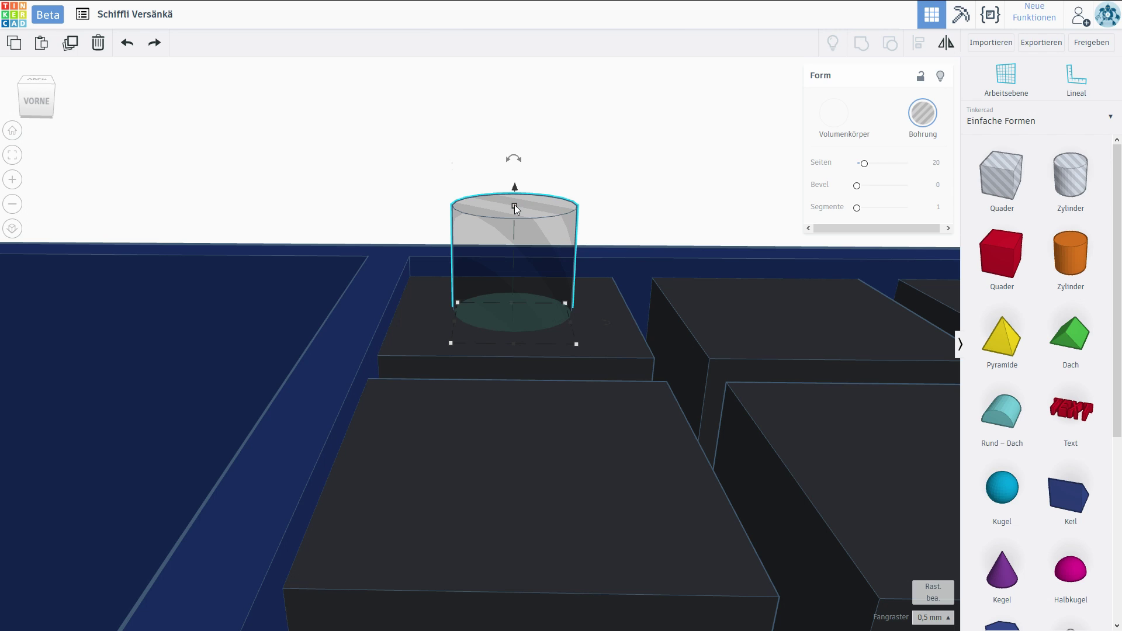
pyautogui.moveTo(515, 204); pyautogui.dragTo(510, 281)
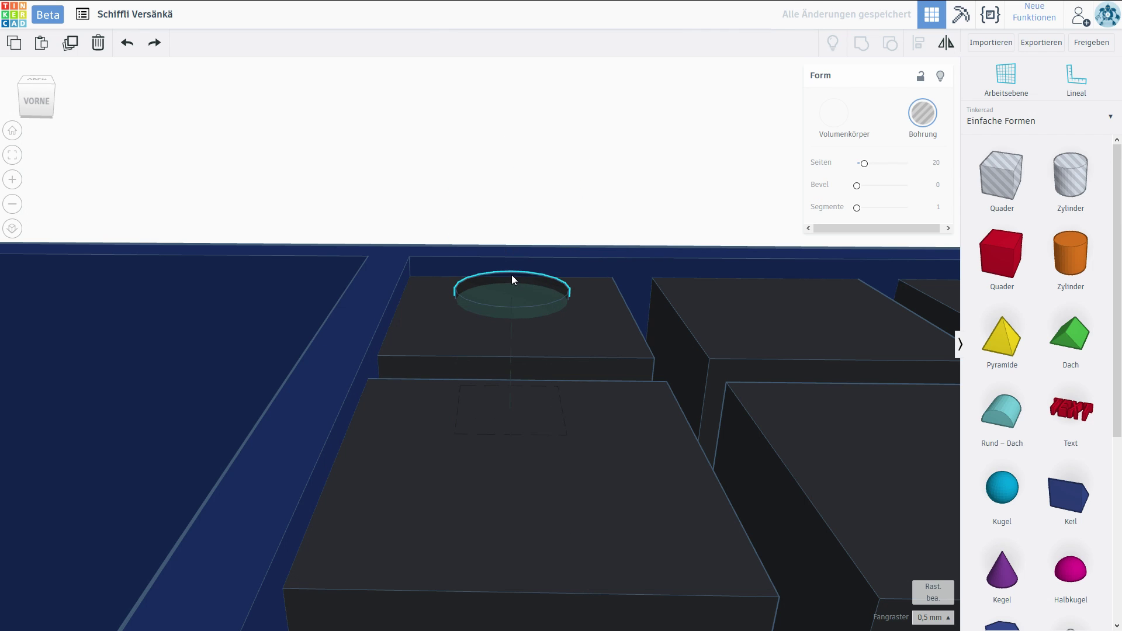
# Duplicate the cylinder hole and move the copy onto the second square of the first row
pyautogui.moveTo(510, 274); pyautogui.dragTo(558, 444, button='right')
pyautogui.scroll(-8, 560, 419)
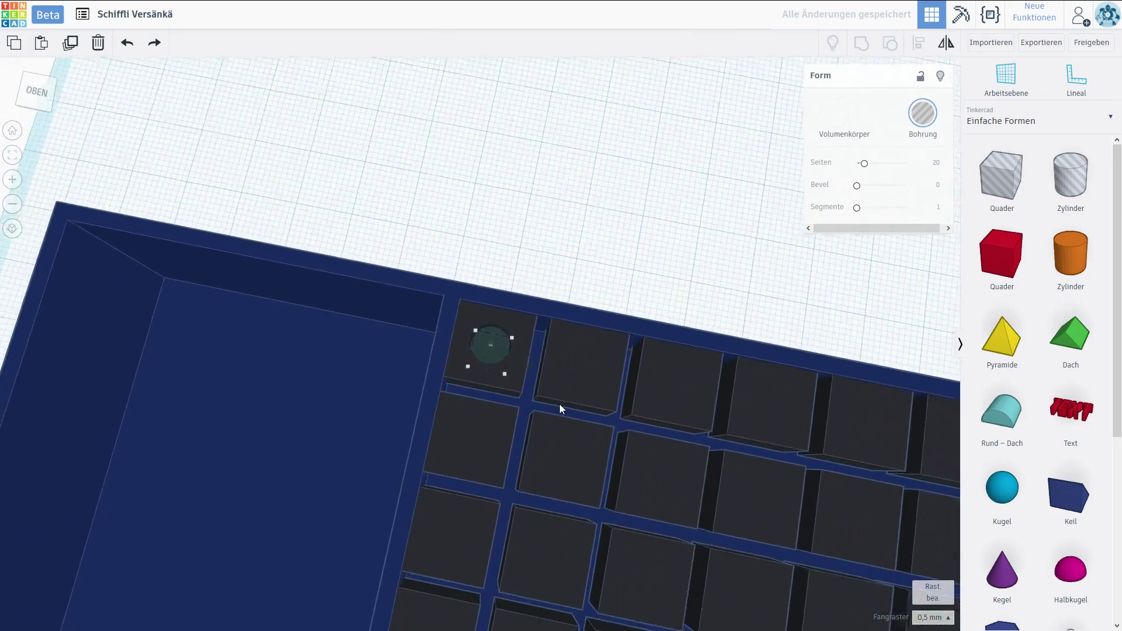
pyautogui.moveTo(504, 380); pyautogui.dragTo(265, 275, button='middle')
pyautogui.moveTo(266, 278); pyautogui.dragTo(183, 222, button='right')
pyautogui.hotkey('ctrl', 'd')
pyautogui.moveTo(144, 216); pyautogui.dragTo(222, 209)
pyautogui.scroll(5, 222, 209)
pyautogui.moveTo(222, 209); pyautogui.dragTo(580, 276, button='right')
pyautogui.moveTo(580, 276); pyautogui.dragTo(336, 212, button='middle')
pyautogui.scroll(-5, 444, 234)
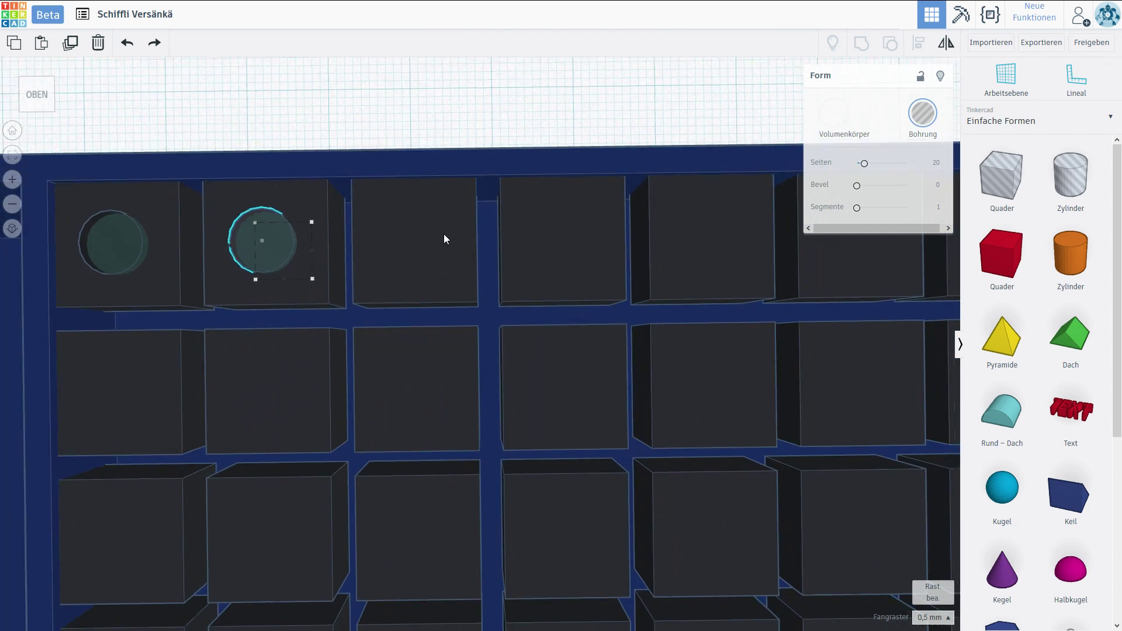
# Repeat the duplication to fill the first row with eleven cylinder holes, and copy the row across all eleven rows
pyautogui.moveTo(522, 264); pyautogui.dragTo(351, 161, button='middle')
pyautogui.hotkey('ctrl', 'd')
pyautogui.hotkey('ctrl', 'd')
pyautogui.hotkey('ctrl', 'd')
pyautogui.hotkey('ctrl', 'd')
pyautogui.hotkey('ctrl', 'd')
pyautogui.hotkey('ctrl', 'd')
pyautogui.hotkey('ctrl', 'd')
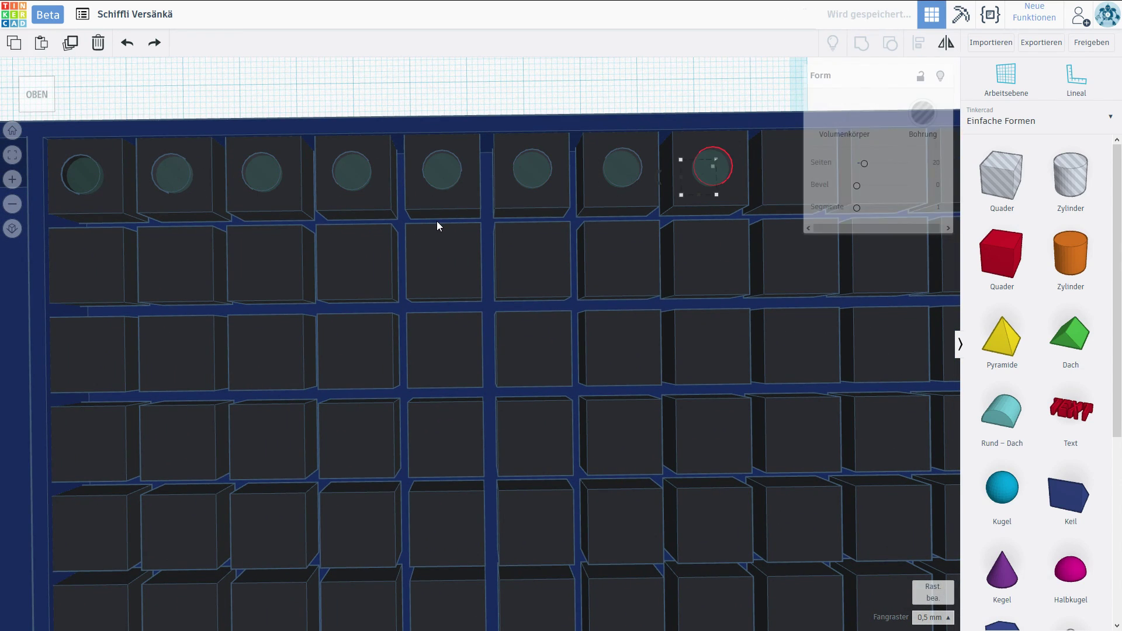
pyautogui.scroll(-2, 332, 196)
pyautogui.scroll(-2, 555, 244)
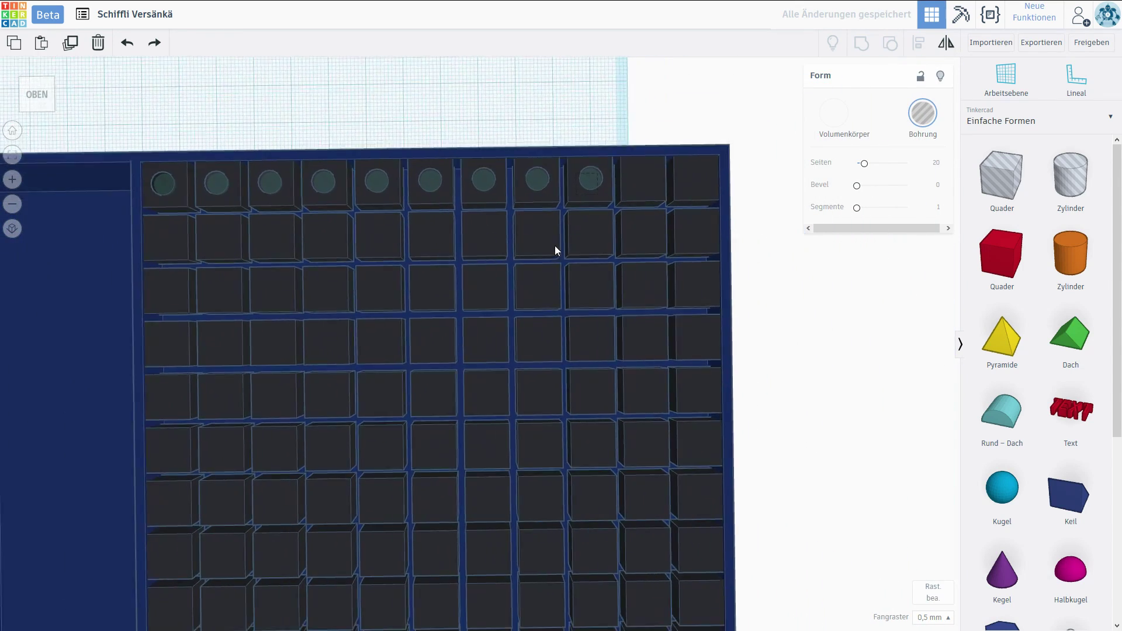
pyautogui.hotkey('ctrl', 'd')
pyautogui.hotkey('ctrl', 'd')
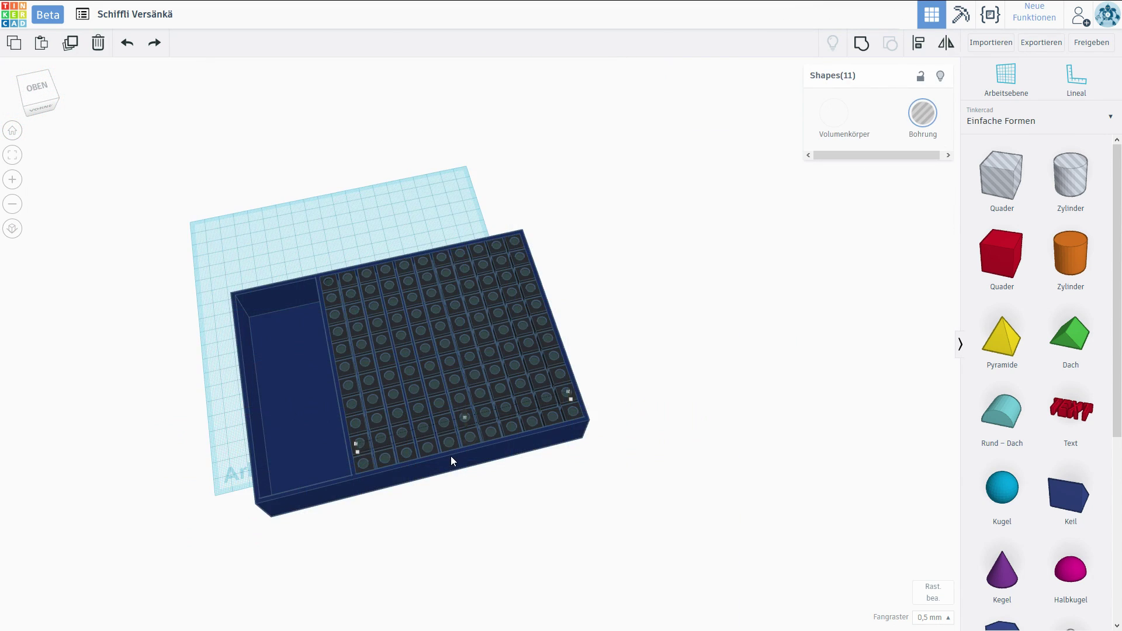
# Select the board with all 121 cylinder holes and group them to cut a round hole into every square
pyautogui.scroll(-3, 450, 456)
pyautogui.moveTo(508, 453); pyautogui.dragTo(523, 429, button='middle')
pyautogui.scroll(3, 447, 431)
pyautogui.moveTo(198, 162); pyautogui.dragTo(672, 494)
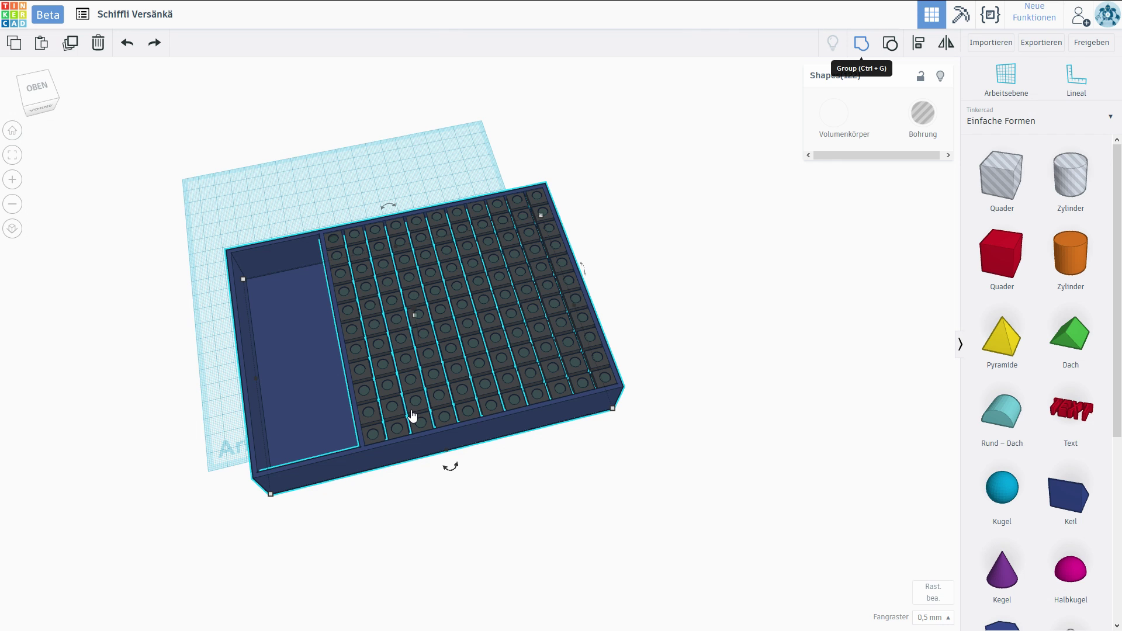
# Examine the drilled grid and the storage recess of the game board up close and from all sides
pyautogui.scroll(3, 411, 409)
pyautogui.moveTo(411, 409); pyautogui.dragTo(427, 493, button='right')
pyautogui.scroll(10, 408, 382)
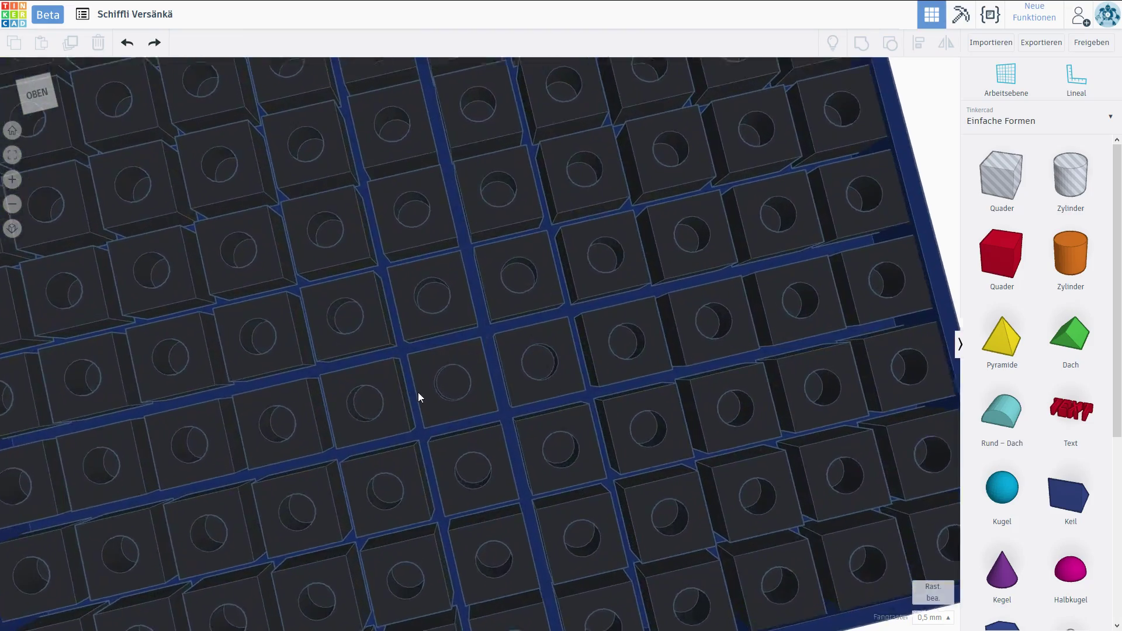
pyautogui.moveTo(422, 397); pyautogui.dragTo(452, 276, button='right')
pyautogui.scroll(-7, 456, 336)
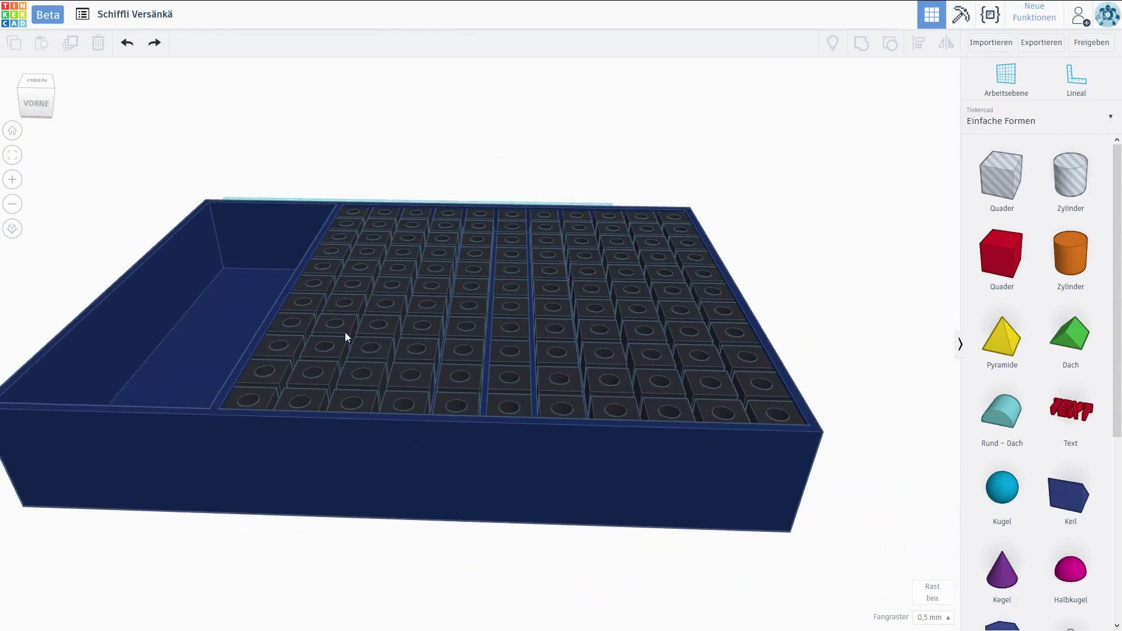
pyautogui.moveTo(346, 338); pyautogui.dragTo(427, 382, button='right')
pyautogui.click(427, 383)
pyautogui.moveTo(422, 346); pyautogui.dragTo(388, 392)
pyautogui.click(271, 422)
pyautogui.moveTo(398, 446); pyautogui.dragTo(451, 426, button='middle')
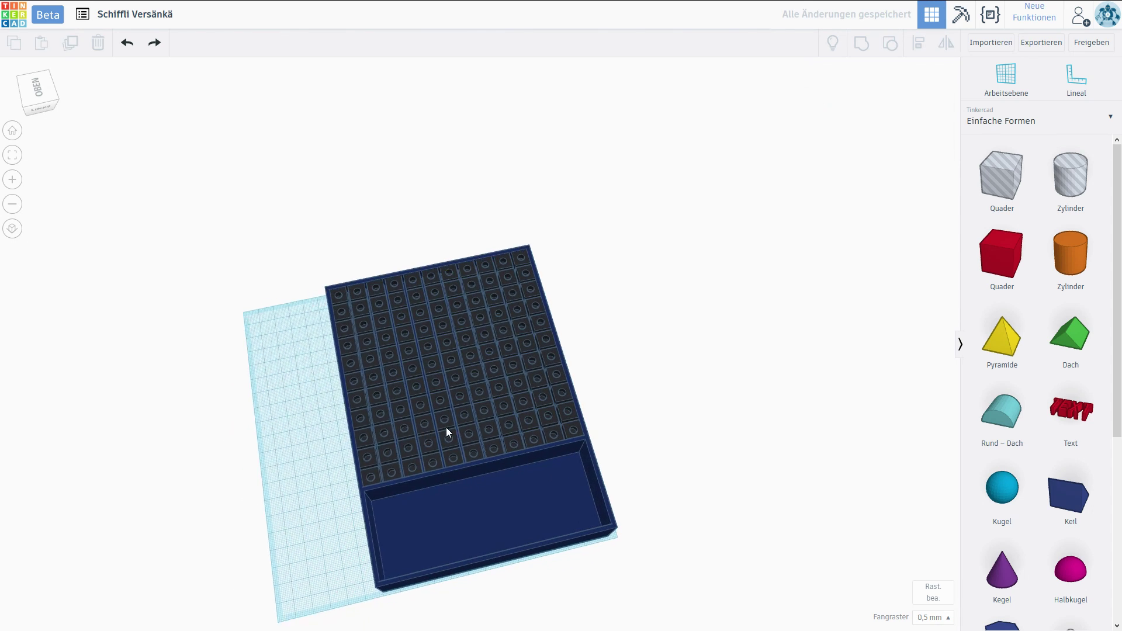
pyautogui.moveTo(451, 426); pyautogui.dragTo(437, 403, button='right')
pyautogui.moveTo(566, 438); pyautogui.dragTo(527, 467, button='middle')
pyautogui.scroll(4, 376, 498)
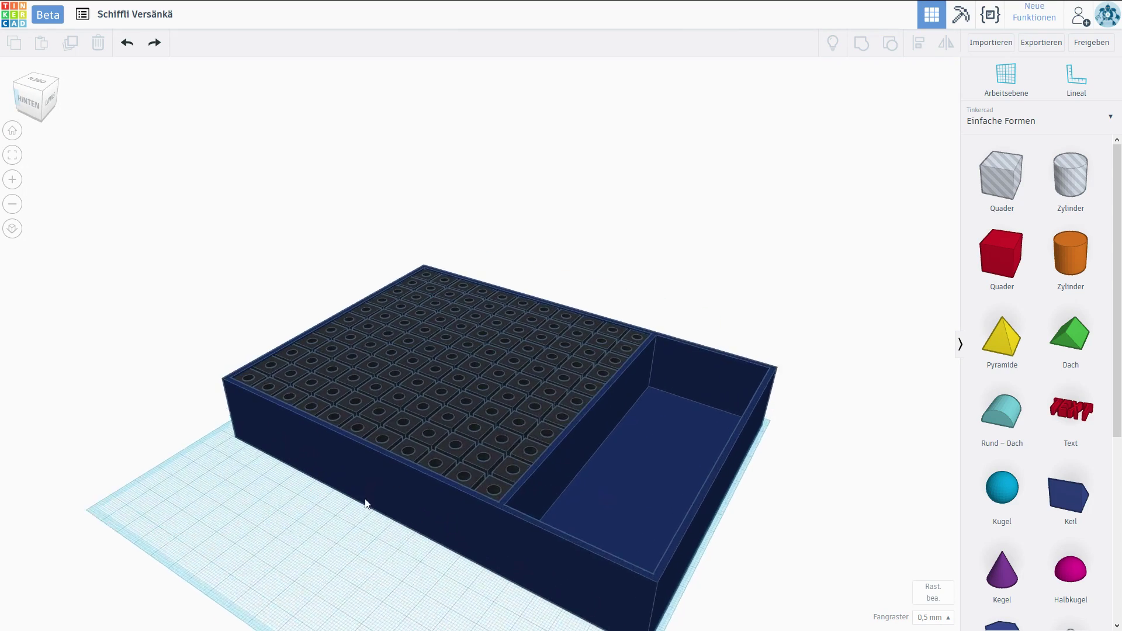
pyautogui.moveTo(365, 503)
pyautogui.mouseDown(button='right')
pyautogui.moveTo(420, 511)
pyautogui.moveTo(373, 518)
pyautogui.mouseUp(button='right')
pyautogui.scroll(2, 144, 469)
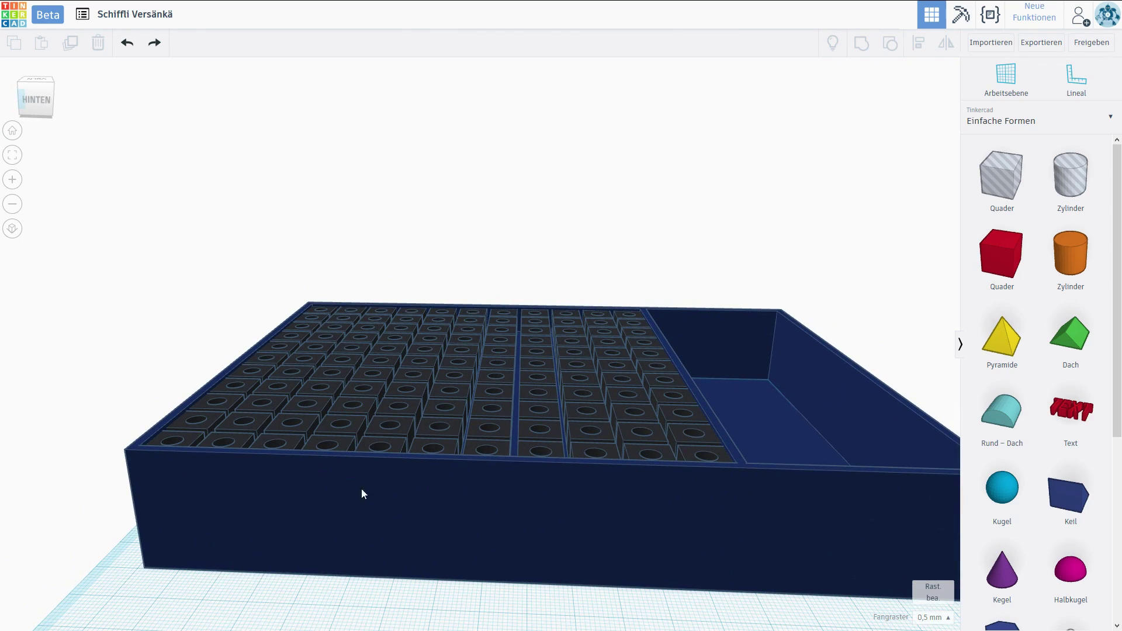
pyautogui.moveTo(505, 513); pyautogui.dragTo(563, 449, button='right')
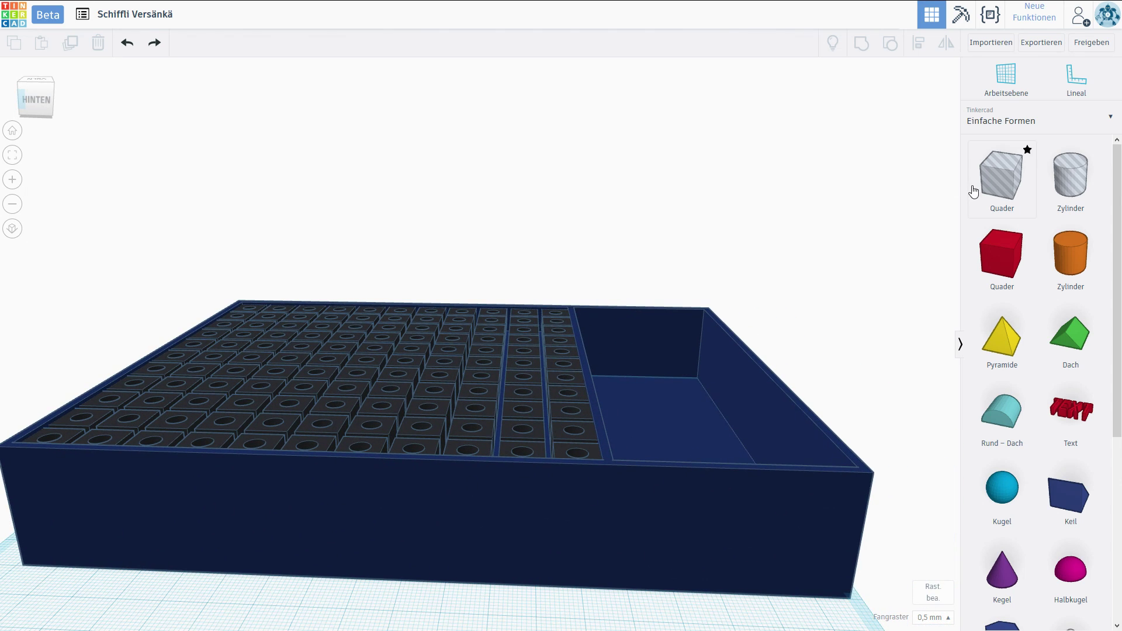
# Place a wedge on the workplane behind the game board's rear wall
pyautogui.click(1005, 270)
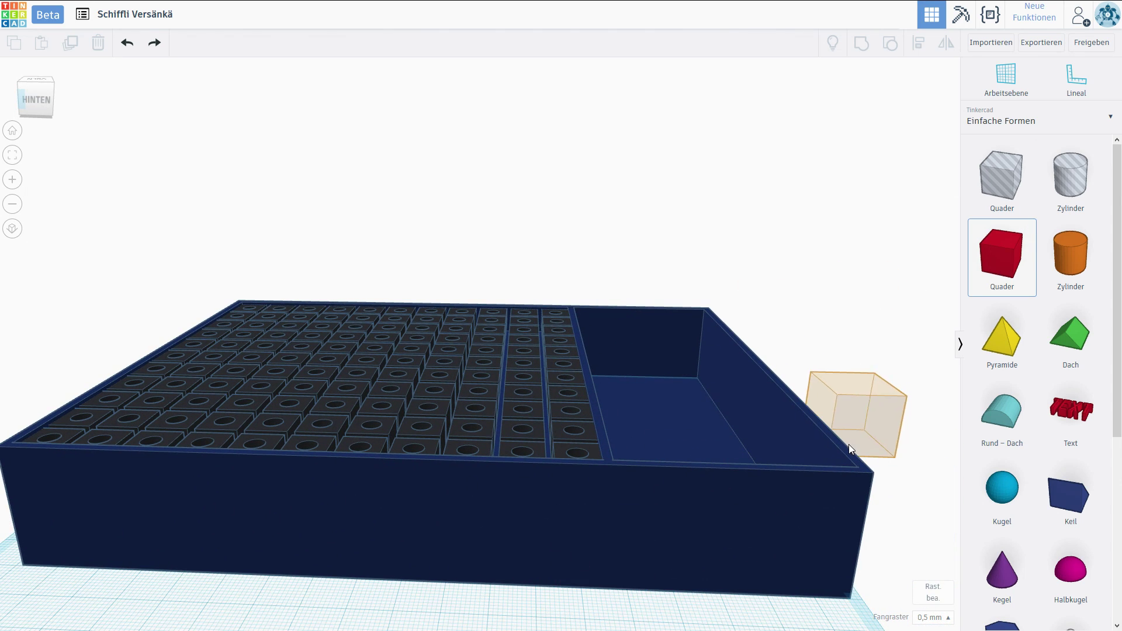
pyautogui.scroll(-1, 1081, 368)
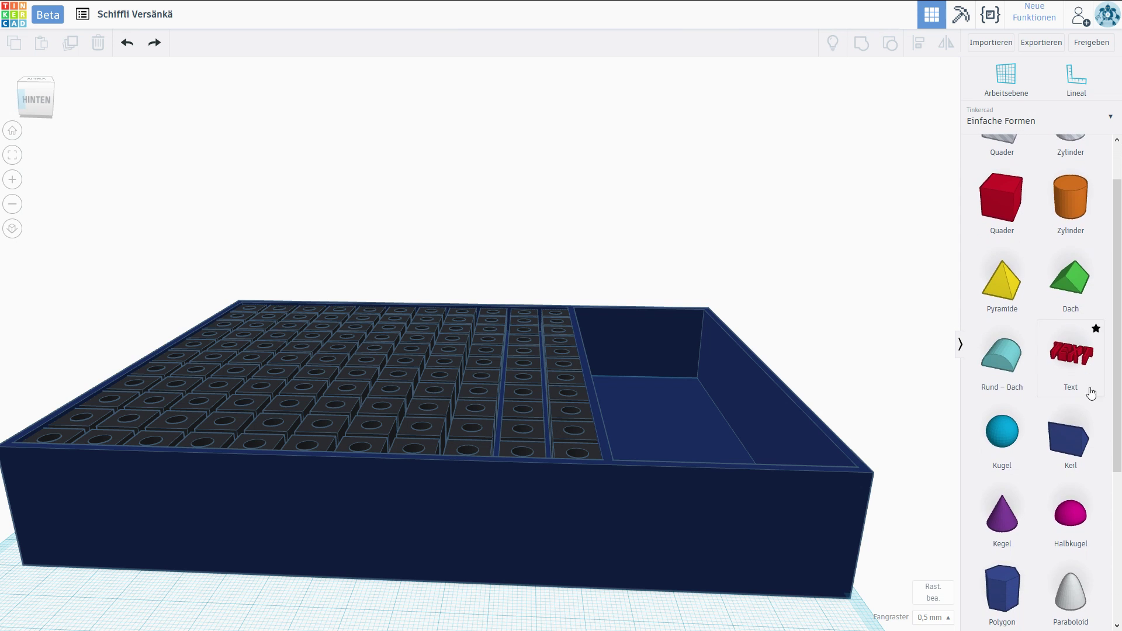
pyautogui.click(1078, 449)
pyautogui.moveTo(520, 503); pyautogui.dragTo(695, 331, button='middle')
pyautogui.click(391, 423)
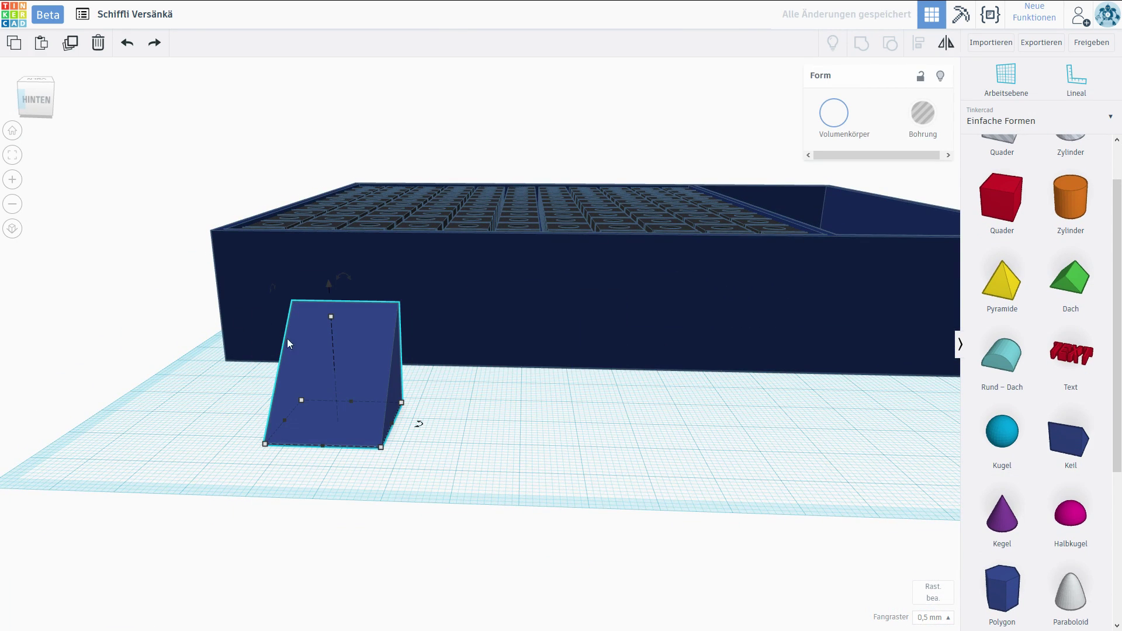
# Rotate the wedge upside down so that its wide face points upward
pyautogui.scroll(2, 383, 368)
pyautogui.moveTo(385, 375); pyautogui.dragTo(419, 363, button='right')
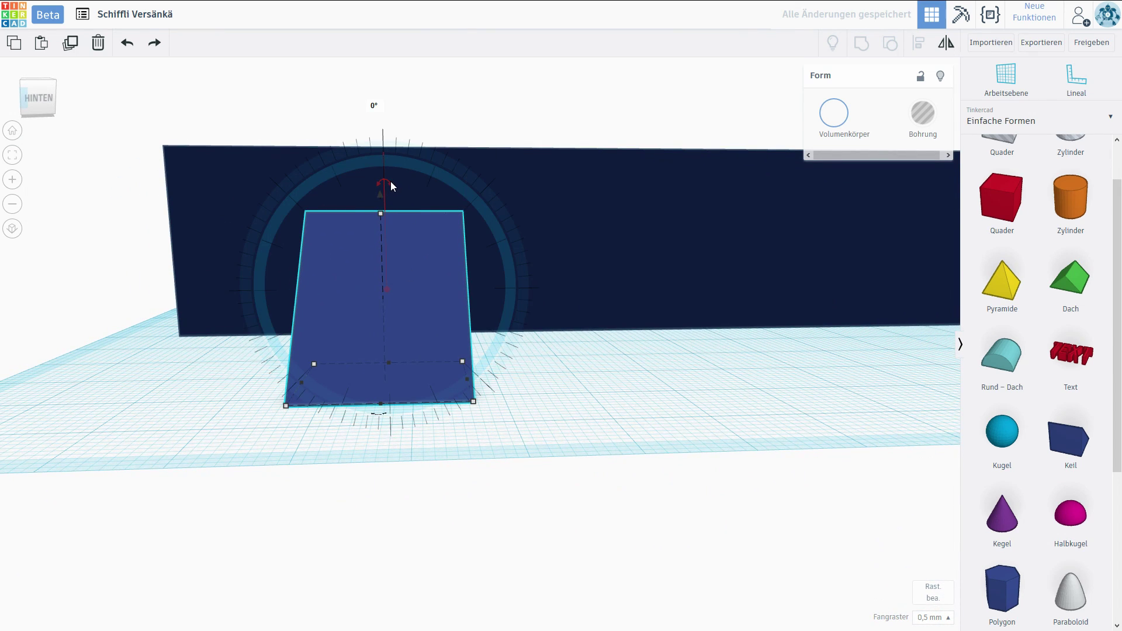
pyautogui.moveTo(391, 182); pyautogui.dragTo(406, 376)
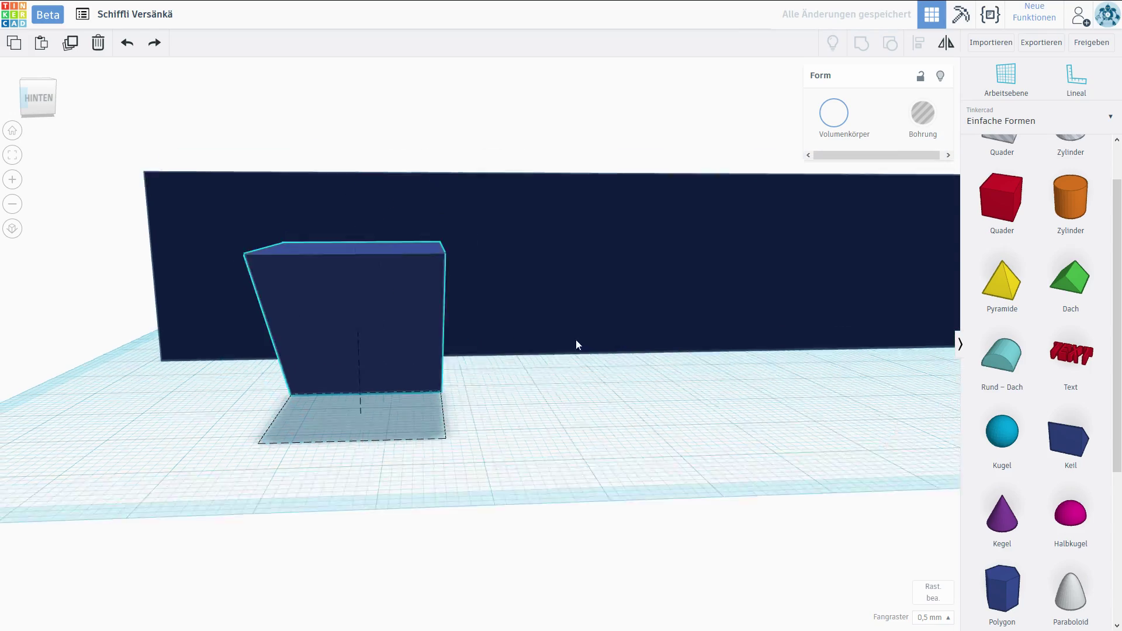
# Raise the wedge against the board's rear wall until its flat top is nearly level with the wall's rim
pyautogui.moveTo(550, 352); pyautogui.dragTo(457, 391, button='middle')
pyautogui.scroll(-3, 458, 374)
pyautogui.moveTo(459, 367); pyautogui.dragTo(506, 373, button='right')
pyautogui.moveTo(506, 373); pyautogui.dragTo(483, 451, button='middle')
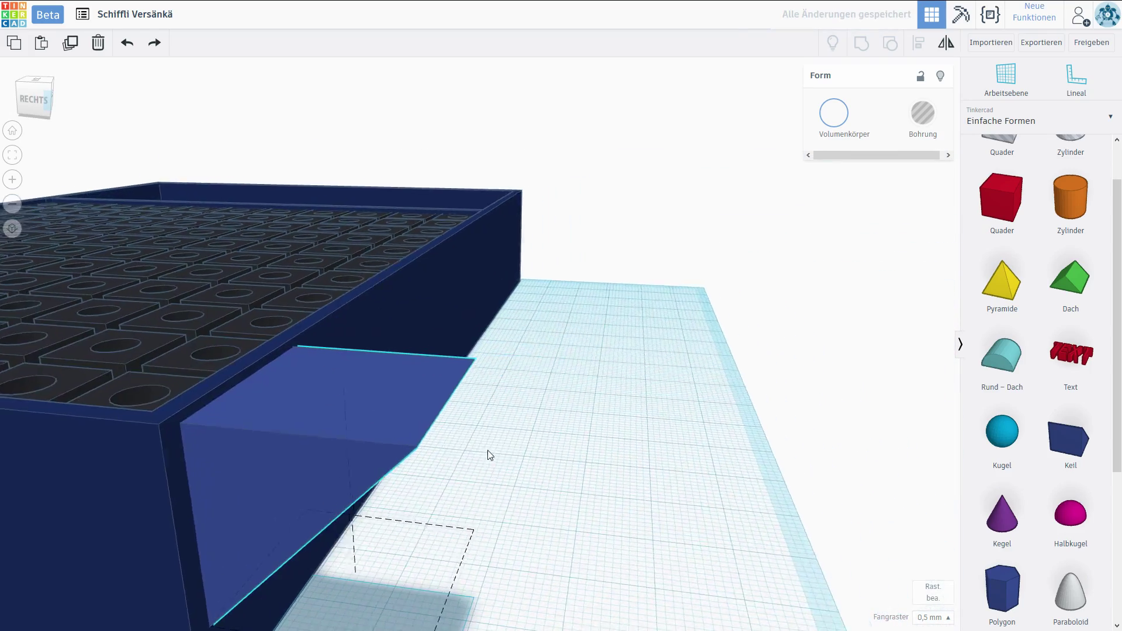
pyautogui.moveTo(483, 451); pyautogui.dragTo(532, 429, button='right')
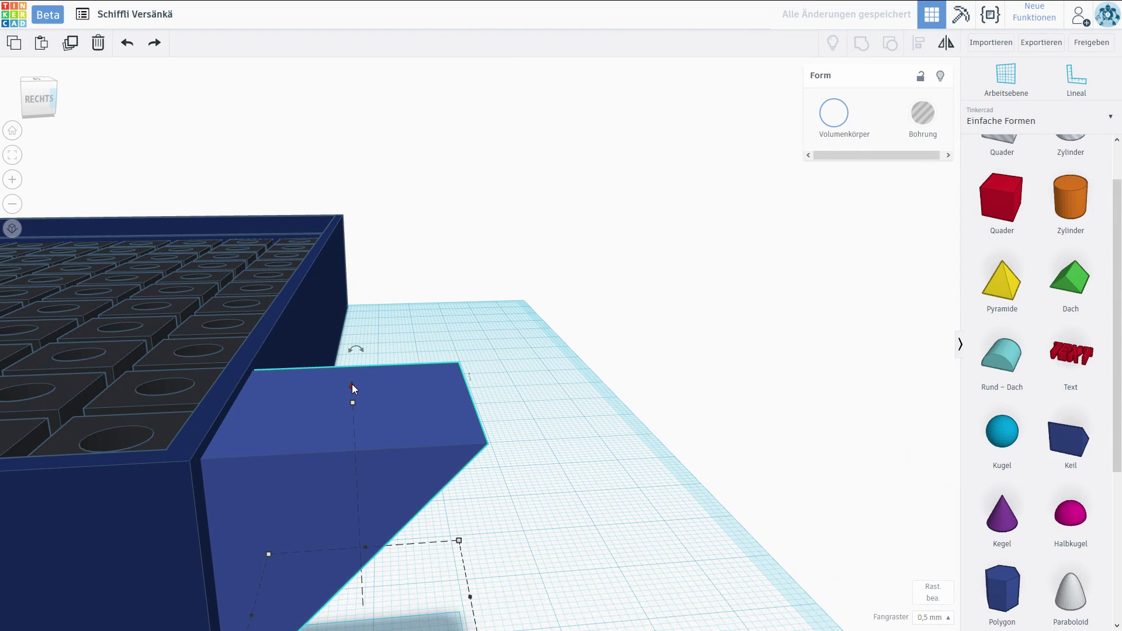
pyautogui.moveTo(352, 384); pyautogui.dragTo(352, 372)
pyautogui.moveTo(335, 398); pyautogui.dragTo(377, 497, button='right')
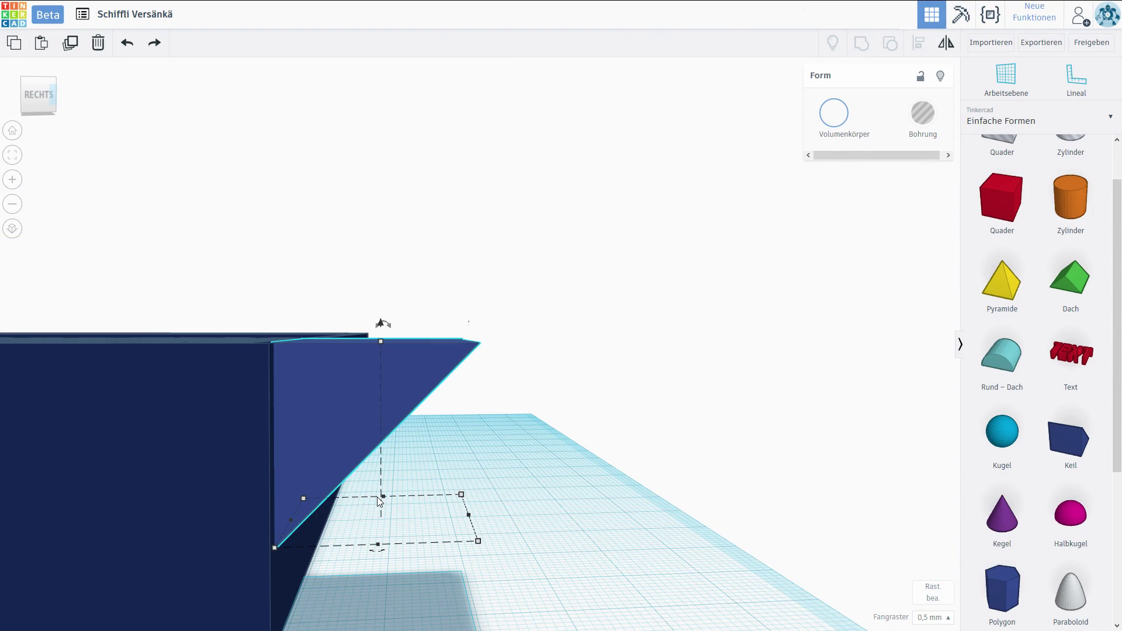
pyautogui.moveTo(507, 478); pyautogui.dragTo(459, 503, button='right')
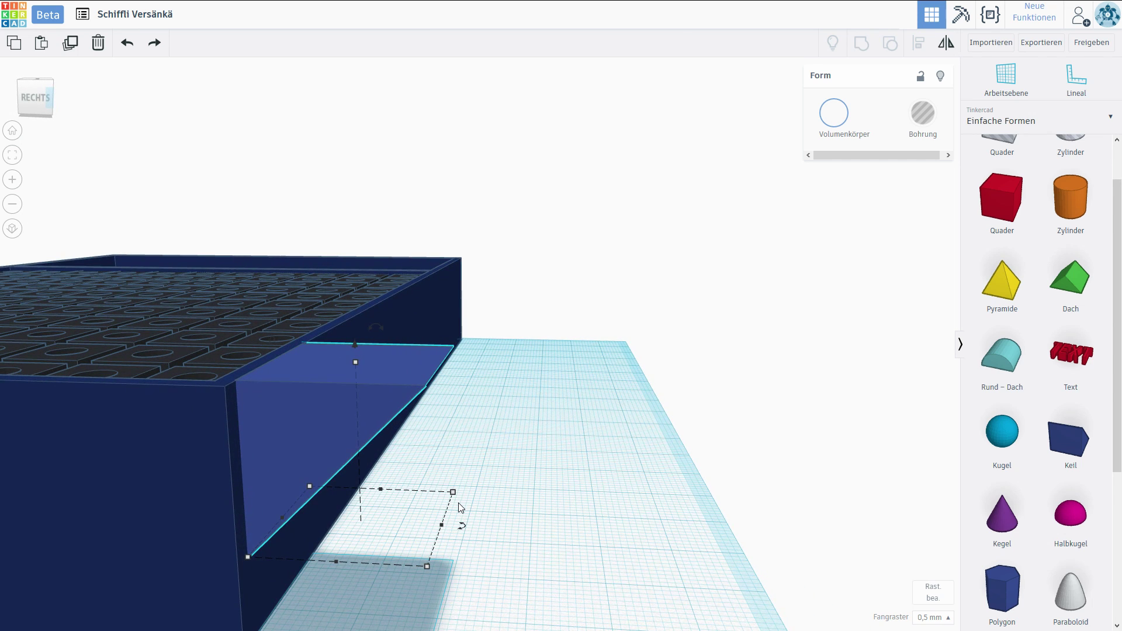
pyautogui.scroll(-2, 458, 502)
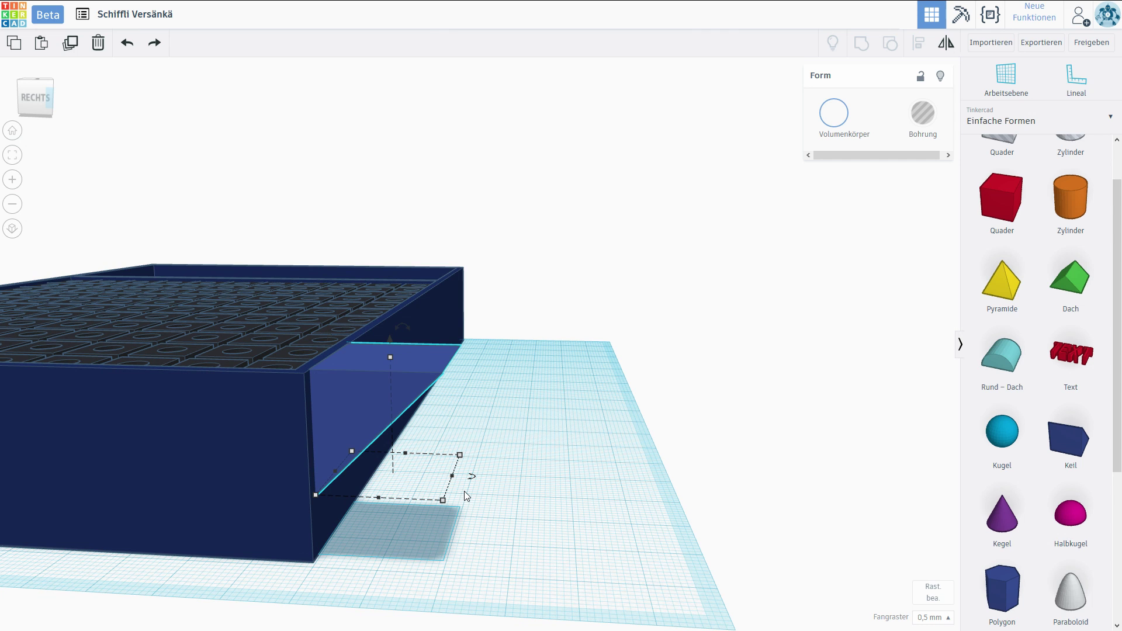
# Examine the drilled grid from above and up close, especially the squares in the back row and beside the storage recess
pyautogui.moveTo(530, 482); pyautogui.dragTo(452, 510, button='right')
pyautogui.moveTo(279, 494); pyautogui.dragTo(678, 508, button='right')
pyautogui.scroll(-3, 427, 504)
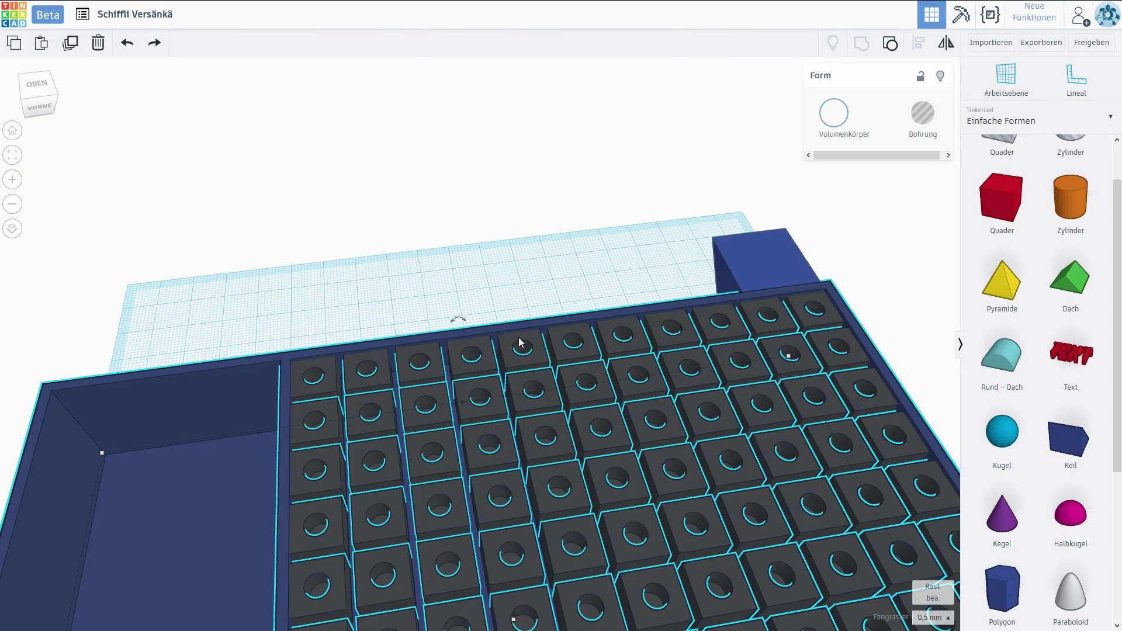
pyautogui.moveTo(321, 468); pyautogui.dragTo(357, 364, button='middle')
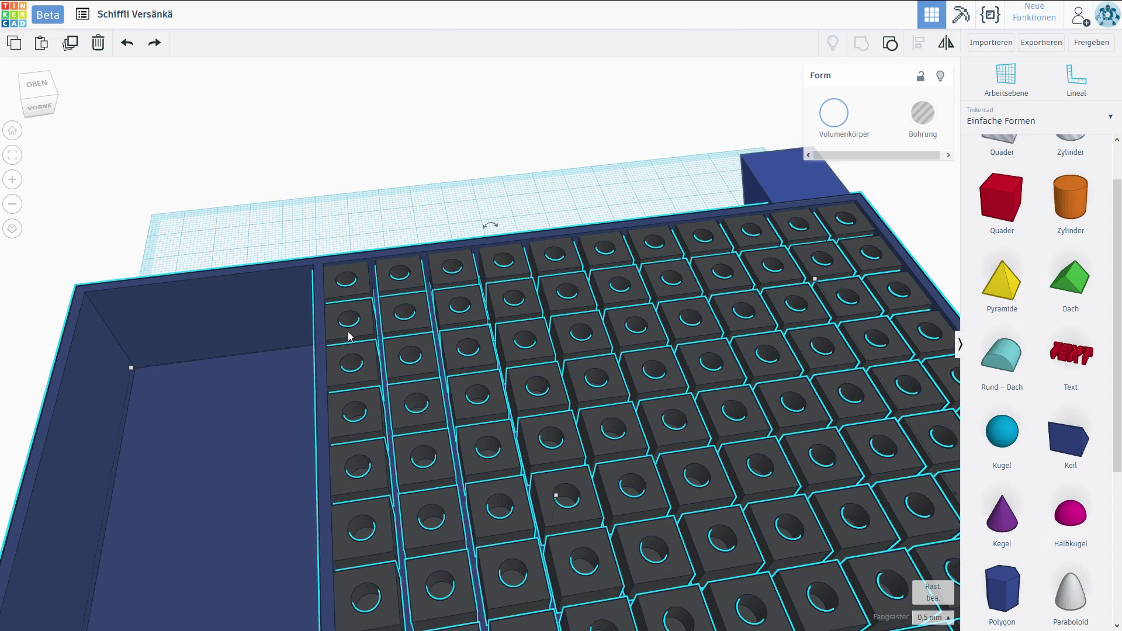
pyautogui.moveTo(611, 286); pyautogui.dragTo(435, 500, button='right')
pyautogui.scroll(-3, 546, 525)
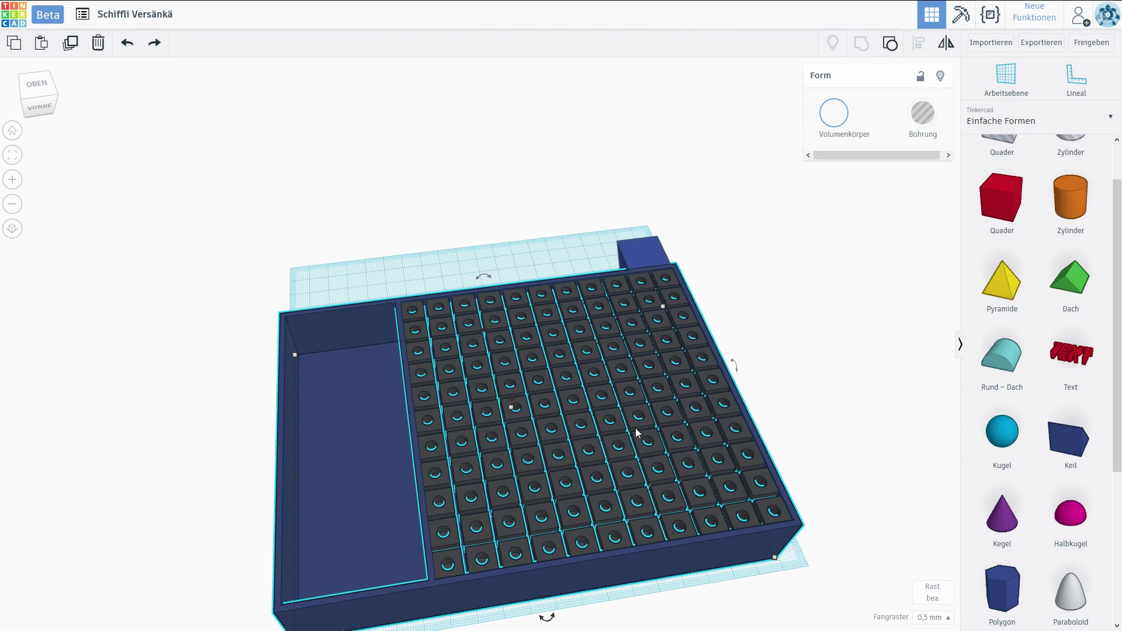
pyautogui.scroll(6, 576, 436)
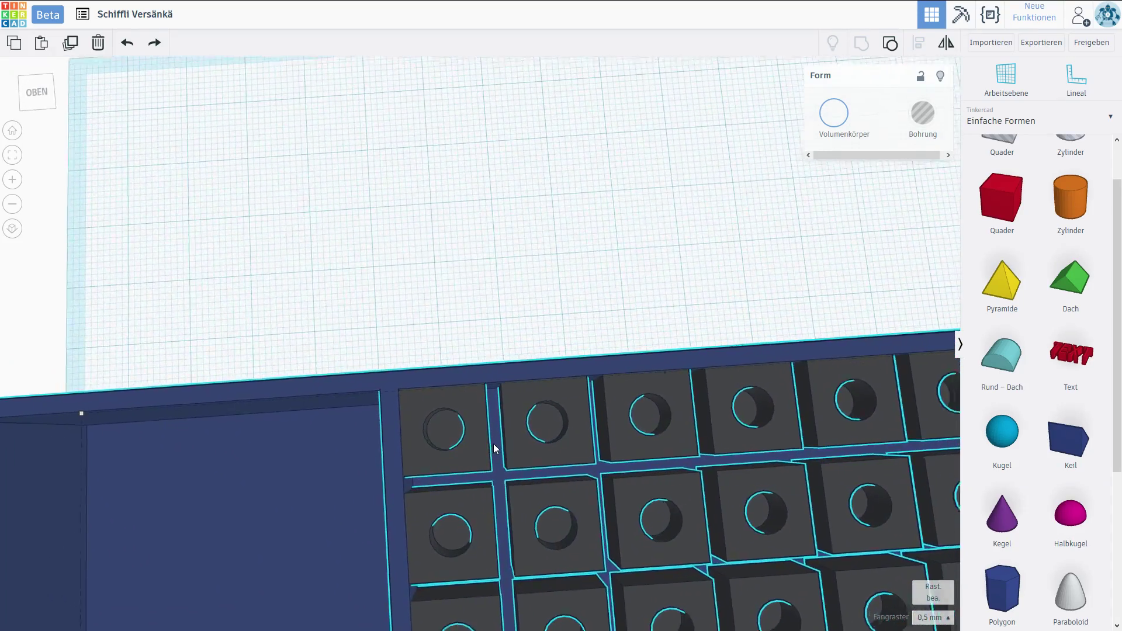
pyautogui.scroll(-3, 494, 443)
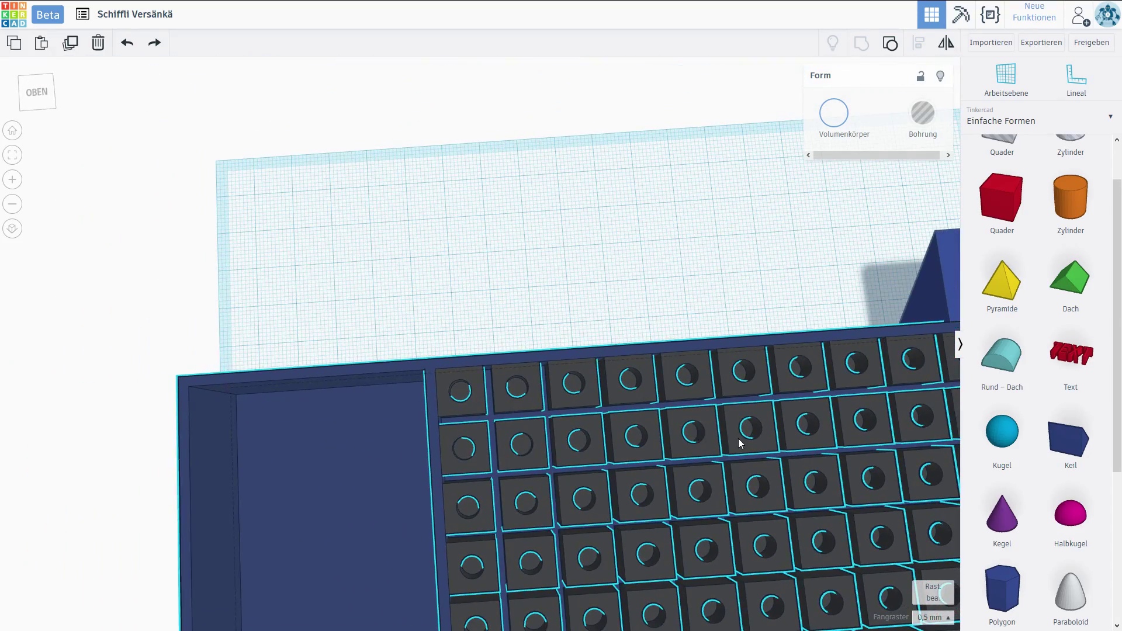
pyautogui.moveTo(738, 443); pyautogui.dragTo(288, 328, button='middle')
pyautogui.scroll(-3, 444, 291)
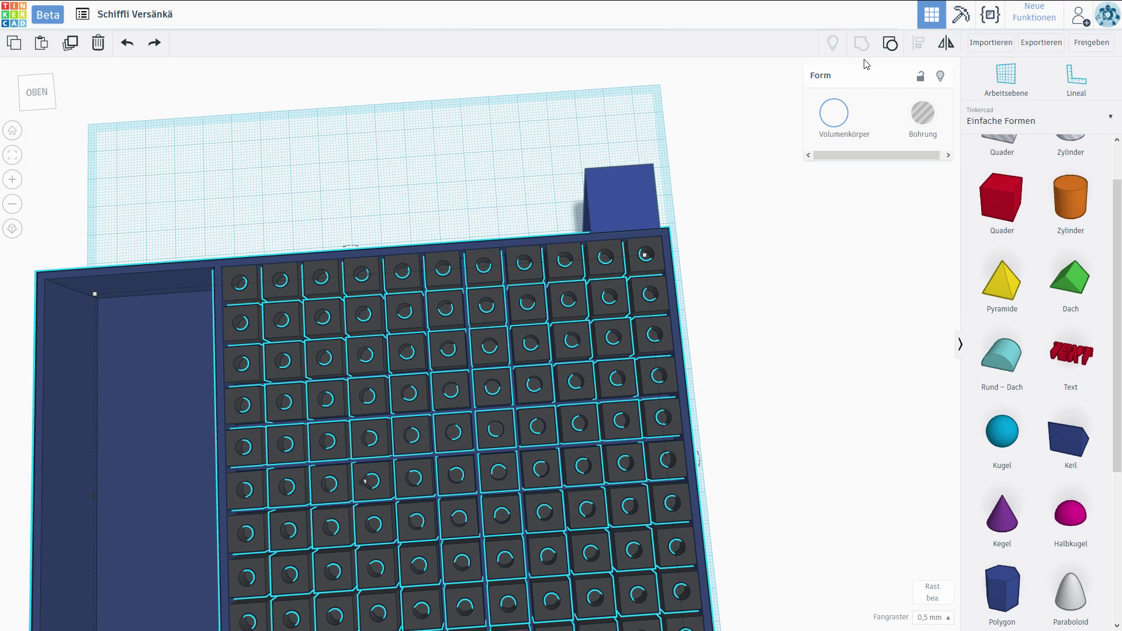
# Ungroup the game board to turn the drilled holes back into separate cylinder holes
pyautogui.click(893, 50)
pyautogui.click(498, 191)
pyautogui.scroll(3, 523, 176)
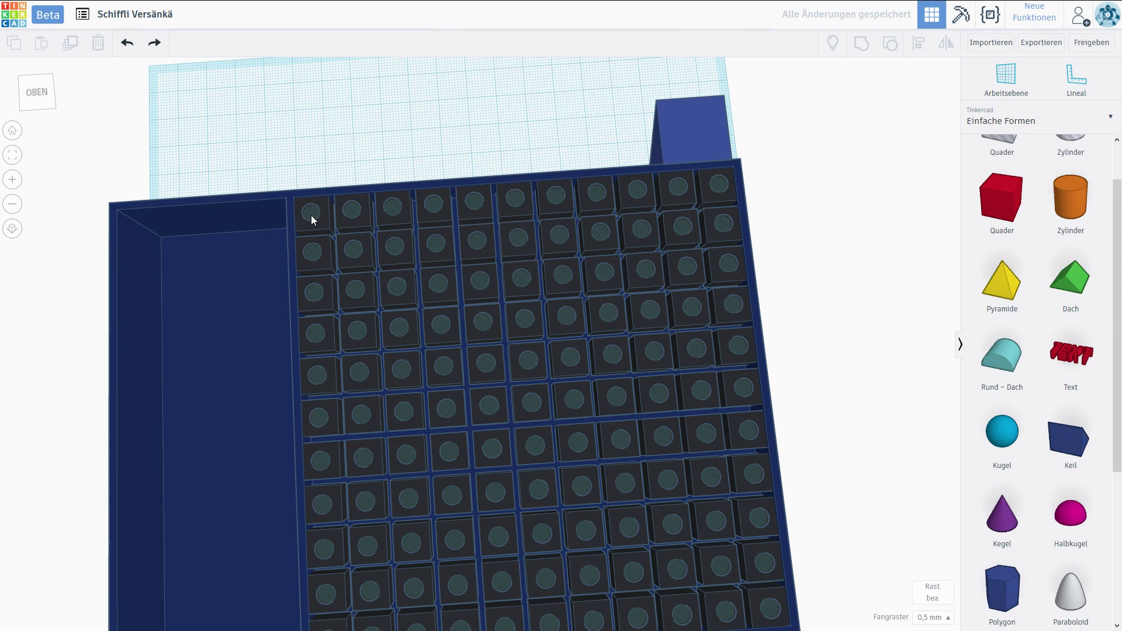
# Delete the cylinder holes from the first five squares of the grid's back row, starting beside the storage recess
pyautogui.click(311, 215)
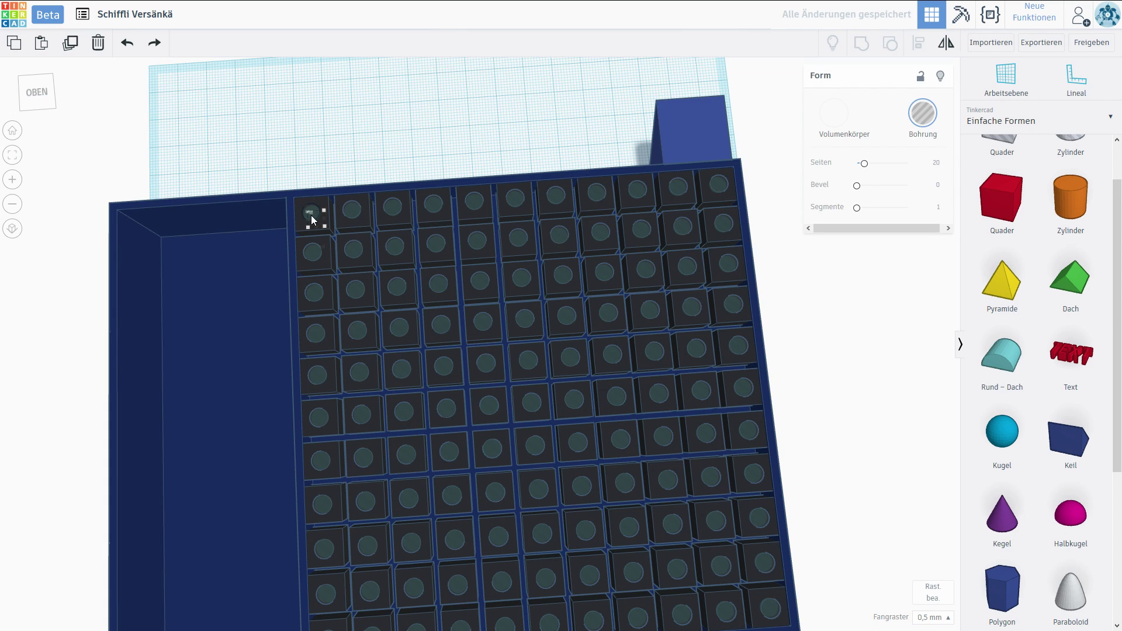
pyautogui.press('Delete')
pyautogui.click(351, 210)
pyautogui.press('Delete')
pyautogui.click(391, 210)
pyautogui.press('Delete')
pyautogui.click(437, 206)
pyautogui.press('Delete')
pyautogui.click(478, 205)
pyautogui.press('Delete')
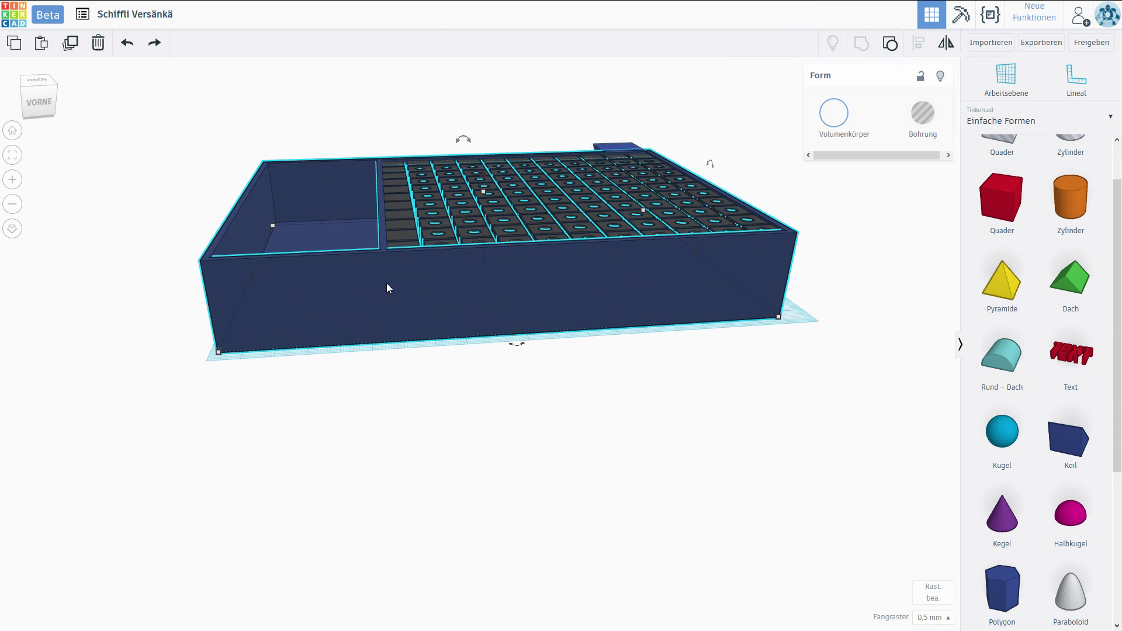
# Examine the regrouped board up close and from several angles, including the undrilled back row and the undrilled column beside the recess
pyautogui.moveTo(387, 283); pyautogui.dragTo(465, 268, button='right')
pyautogui.scroll(2, 465, 268)
pyautogui.scroll(1, 466, 268)
pyautogui.moveTo(465, 268)
pyautogui.mouseDown(button='middle')
pyautogui.moveTo(479, 237)
pyautogui.moveTo(524, 225)
pyautogui.moveTo(476, 267)
pyautogui.mouseUp(button='middle')
pyautogui.moveTo(449, 202)
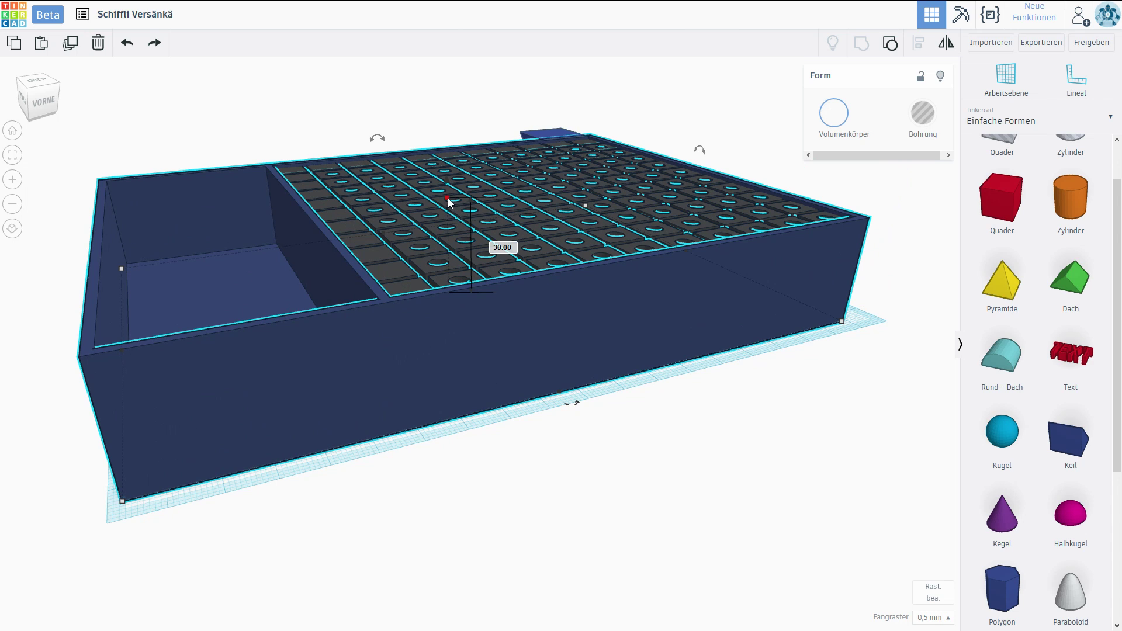
pyautogui.moveTo(449, 201); pyautogui.dragTo(454, 231)
pyautogui.moveTo(579, 289); pyautogui.dragTo(444, 363, button='right')
pyautogui.scroll(5, 441, 388)
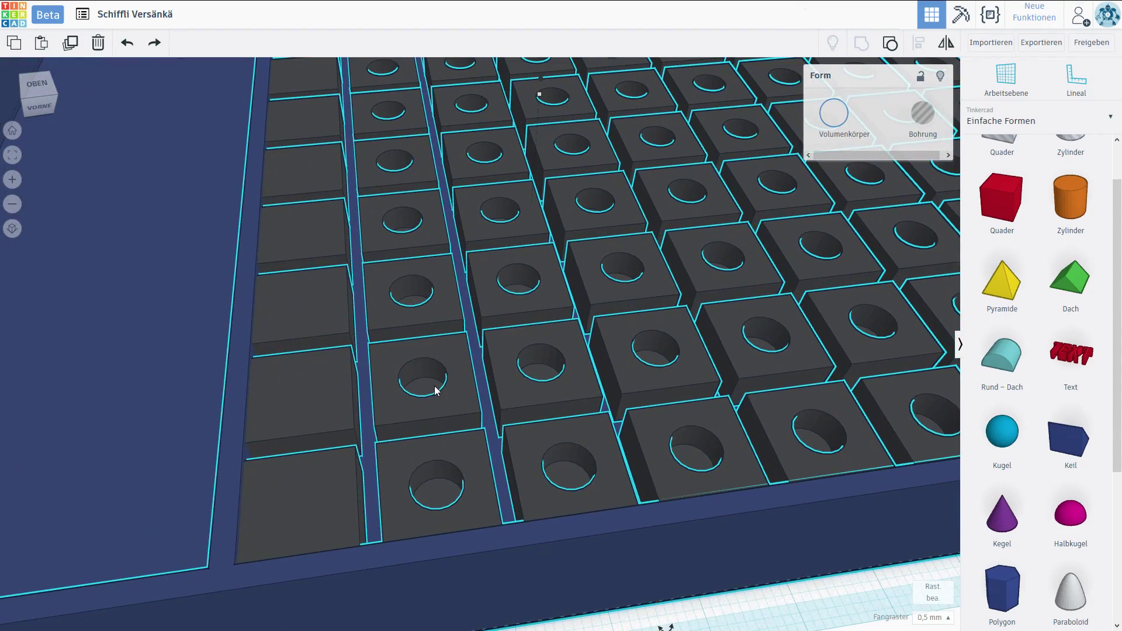
pyautogui.scroll(-5, 470, 353)
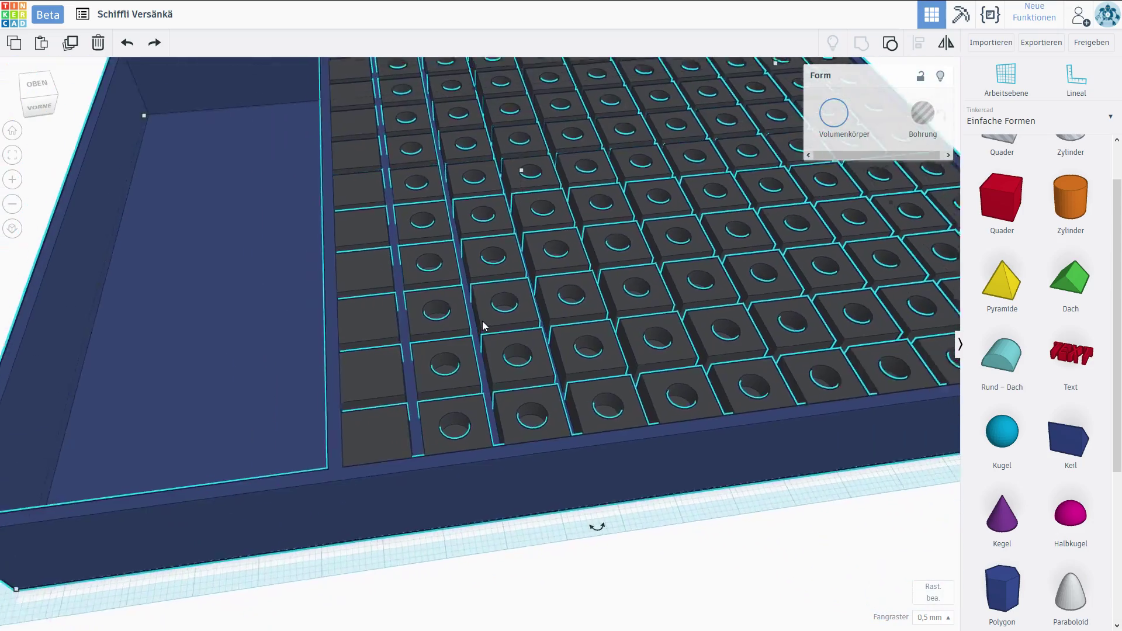
pyautogui.moveTo(481, 321); pyautogui.dragTo(576, 345, button='right')
pyautogui.moveTo(507, 190); pyautogui.dragTo(504, 157)
pyautogui.moveTo(504, 156); pyautogui.dragTo(494, 233, button='right')
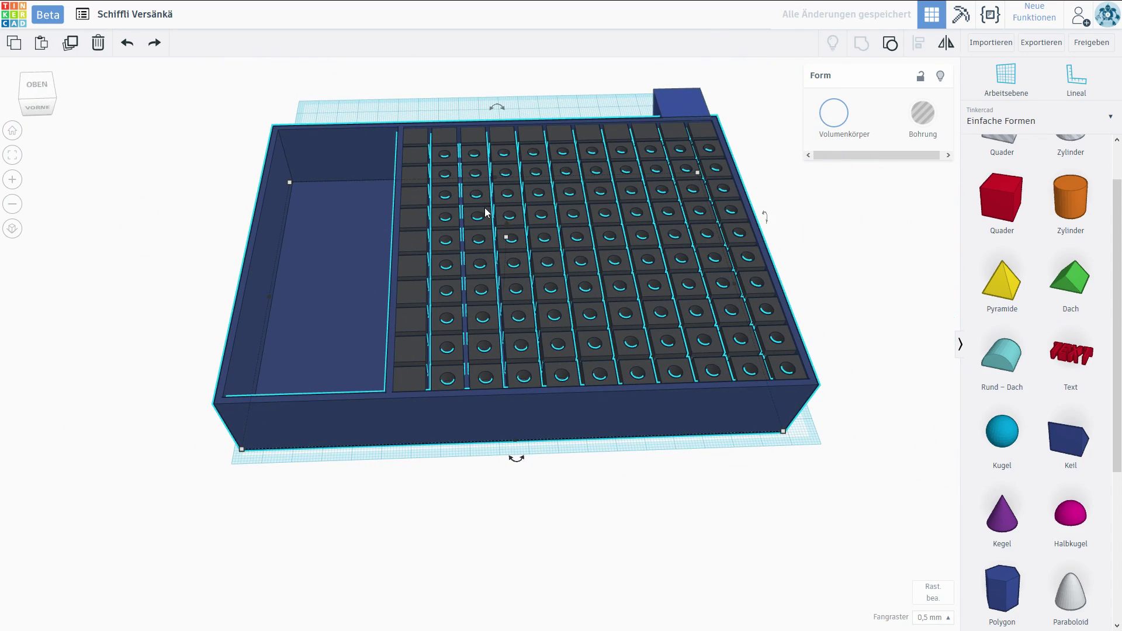
pyautogui.moveTo(483, 283); pyautogui.dragTo(553, 286, button='right')
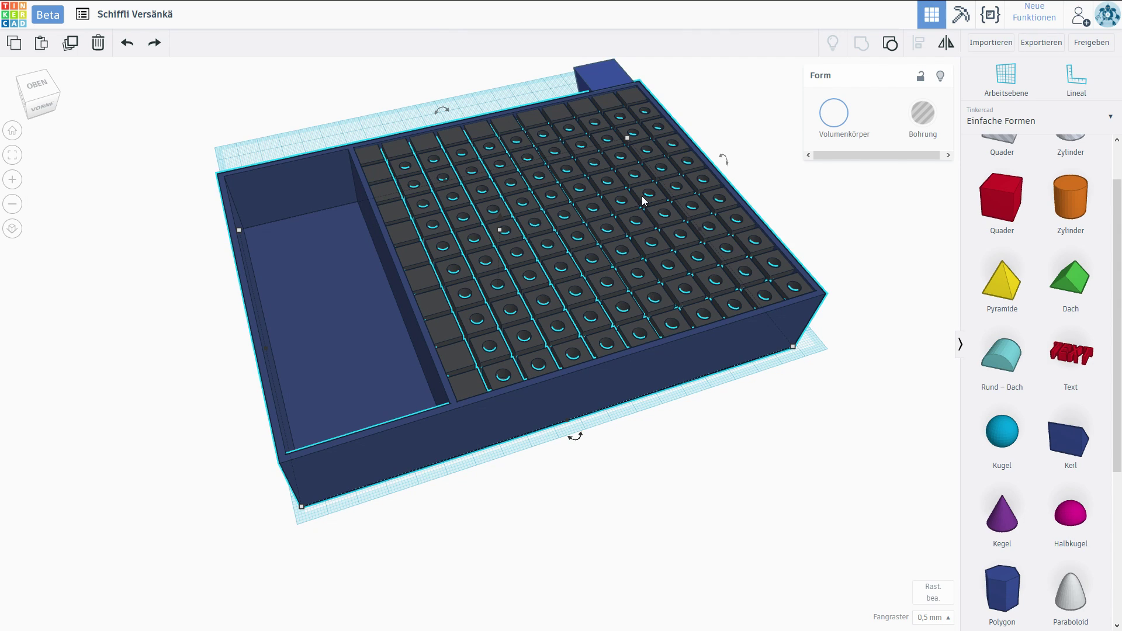
pyautogui.scroll(-2, 600, 307)
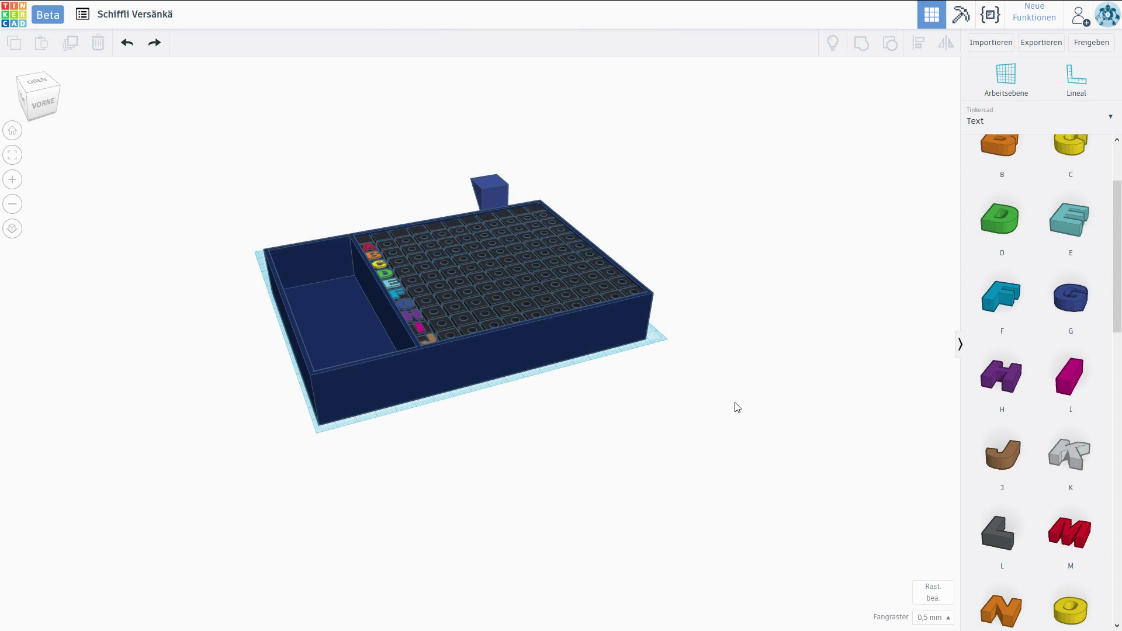
# Examine the board with the letters A to J in the column beside the storage recess from several sides
pyautogui.moveTo(738, 407); pyautogui.dragTo(440, 416, button='right')
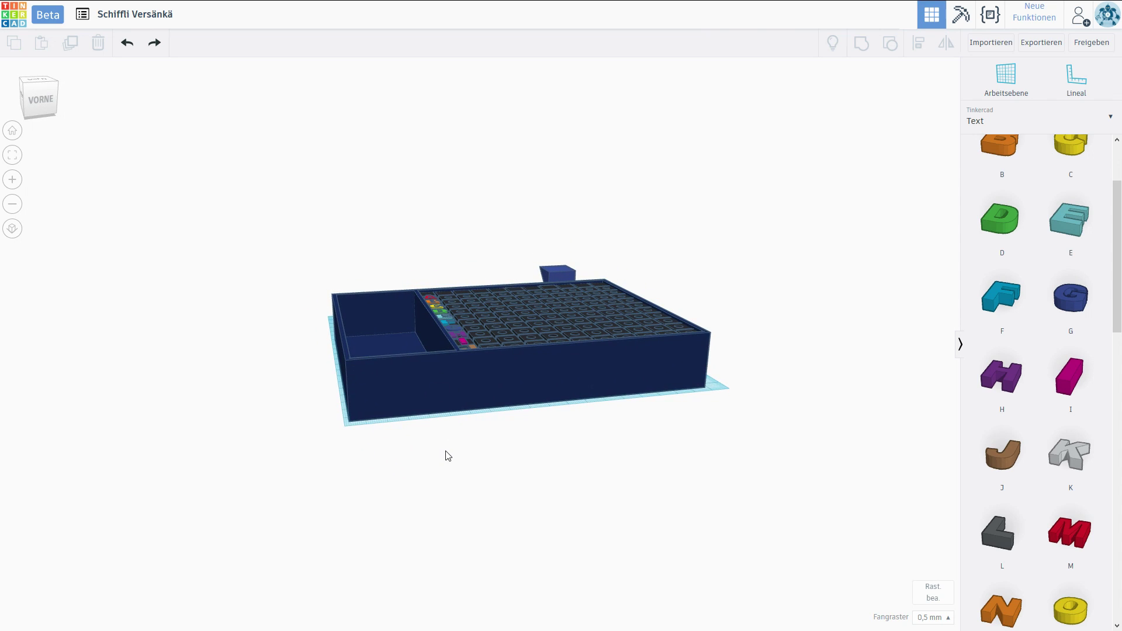
pyautogui.scroll(-2, 447, 456)
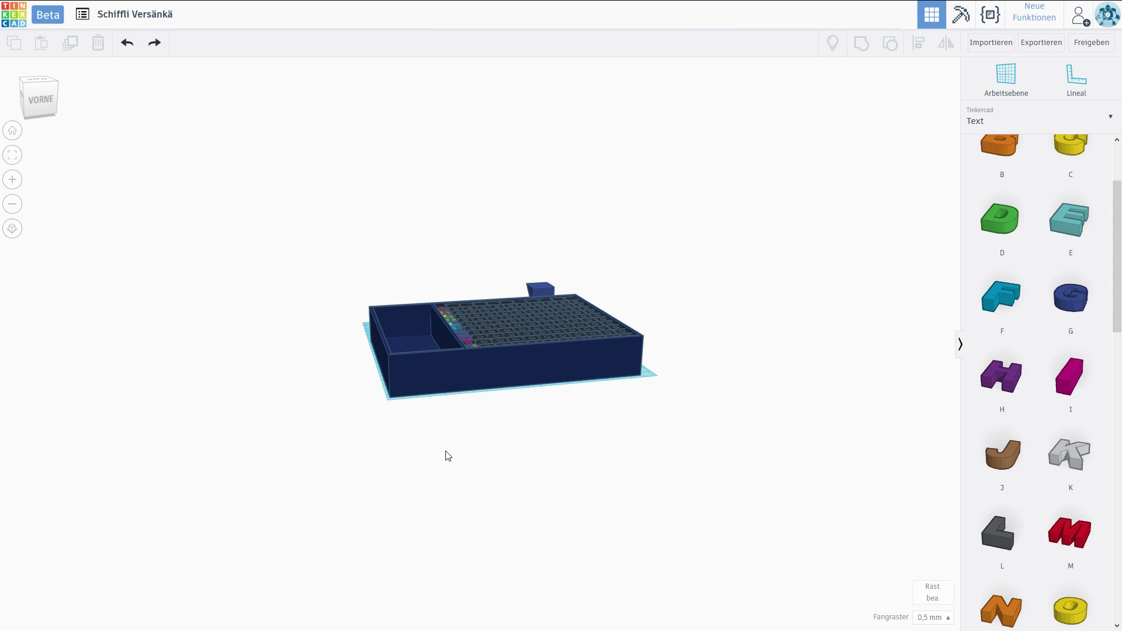
pyautogui.moveTo(448, 456); pyautogui.dragTo(488, 386, button='right')
pyautogui.scroll(2, 486, 384)
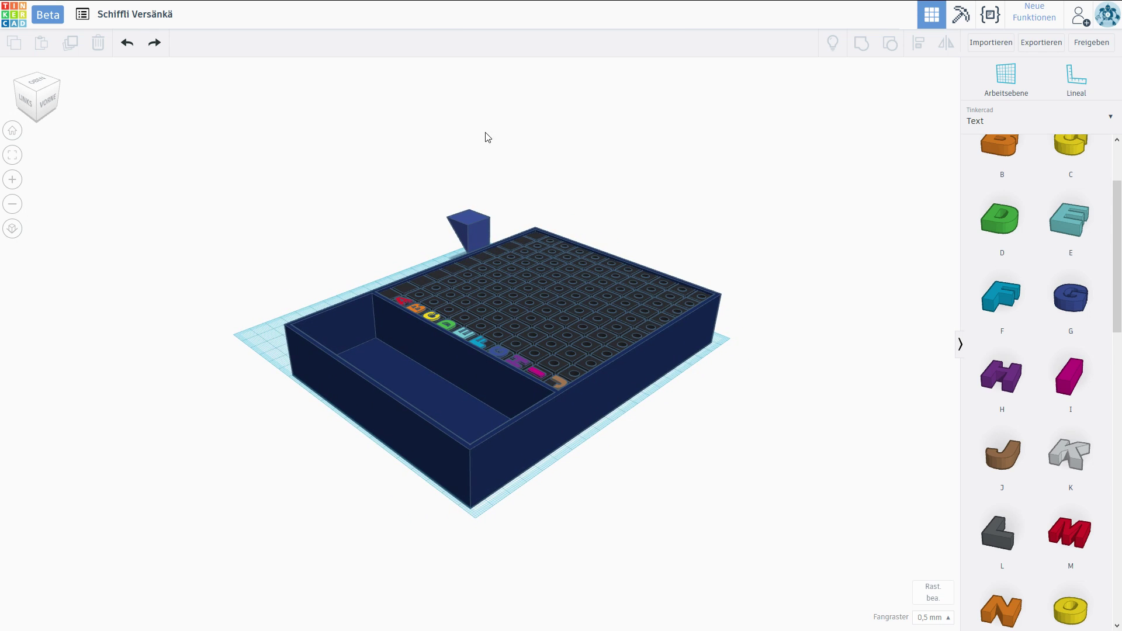
pyautogui.moveTo(458, 182); pyautogui.dragTo(594, 345, button='right')
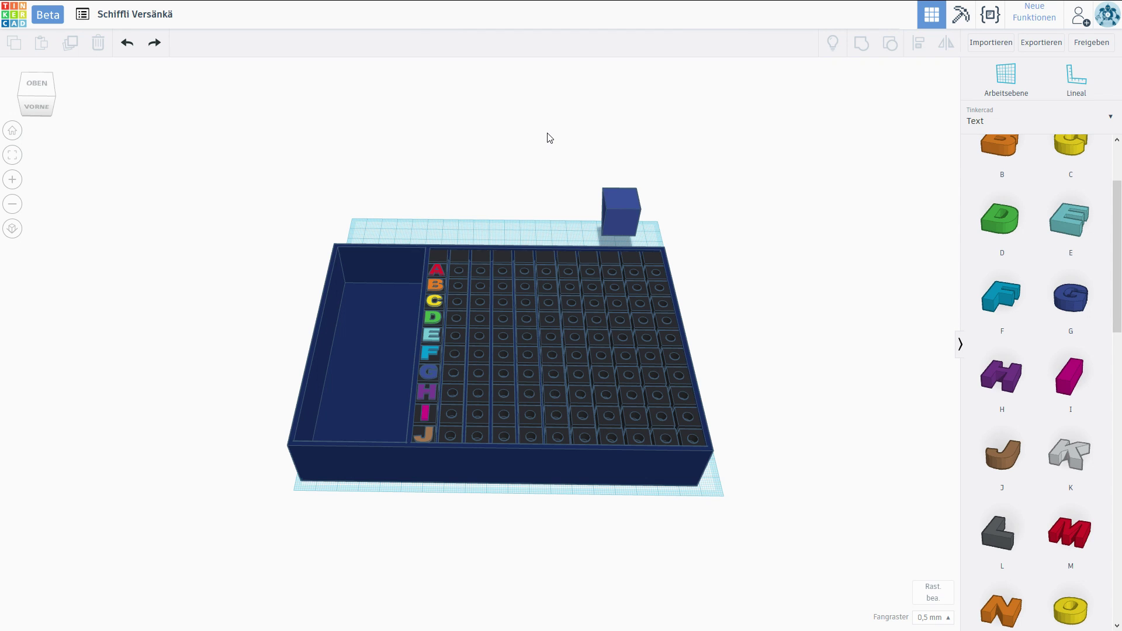
pyautogui.moveTo(532, 229); pyautogui.dragTo(577, 227, button='right')
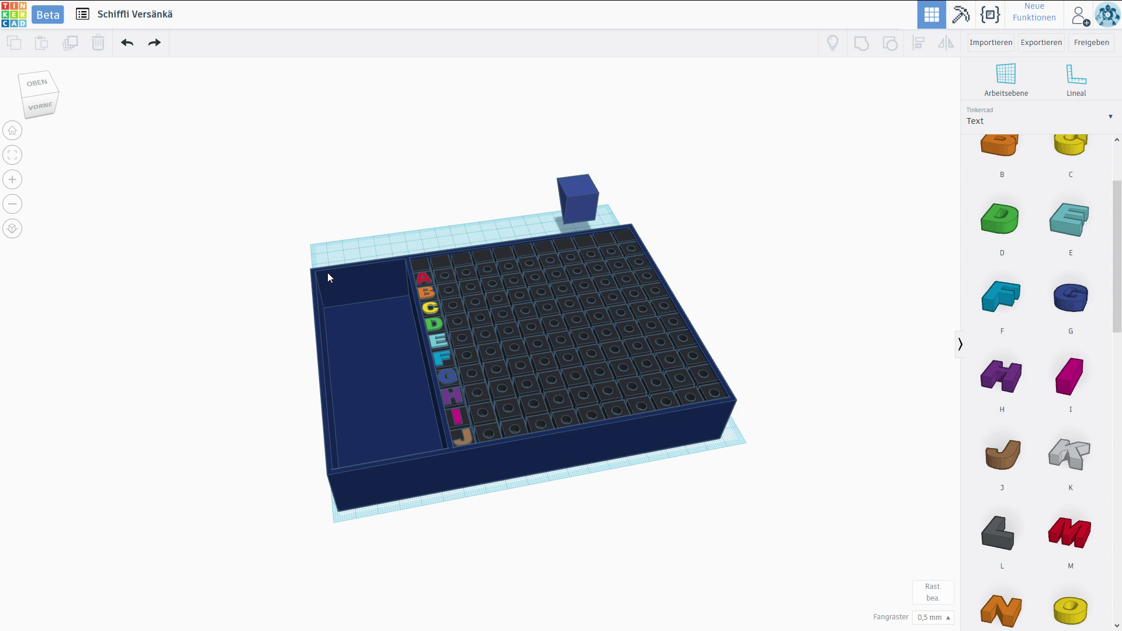
pyautogui.moveTo(426, 387); pyautogui.dragTo(479, 380, button='right')
# Place the digit shapes 1, 2, 3 and 4 from the text shapes in a row on the workplane behind the board
pyautogui.scroll(3, 444, 365)
pyautogui.scroll(5, 477, 252)
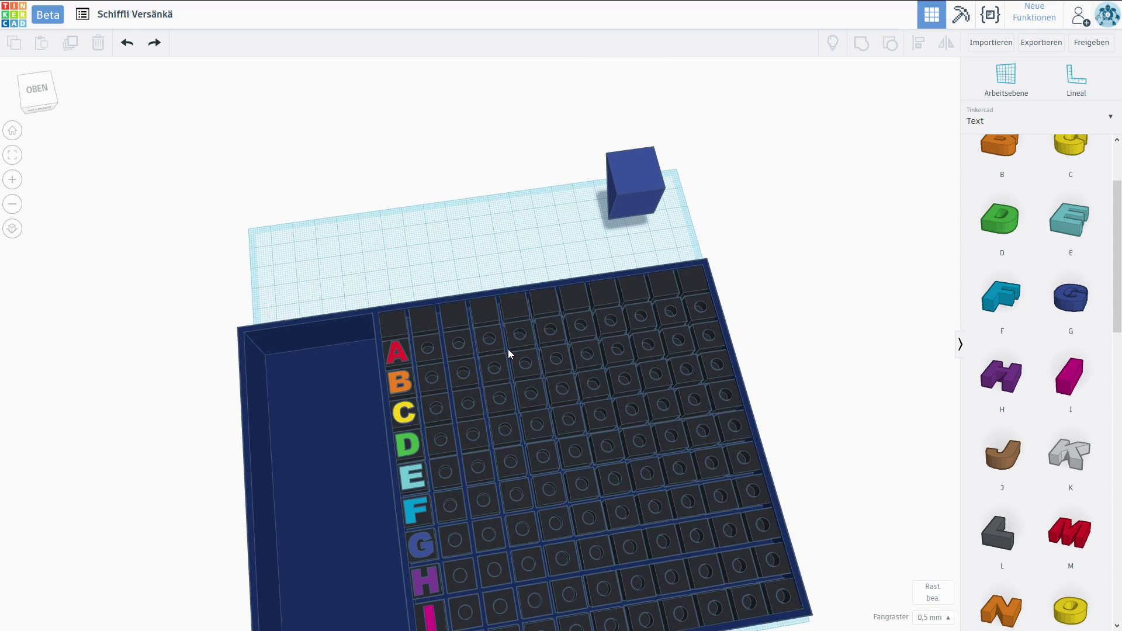
pyautogui.scroll(4, 549, 304)
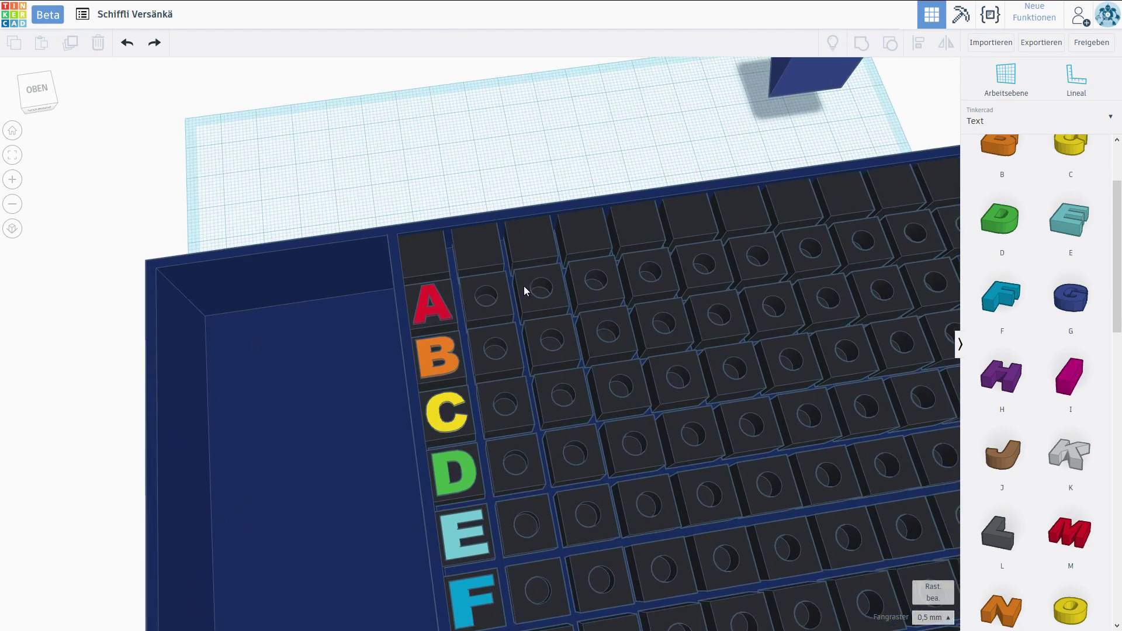
pyautogui.click(975, 123)
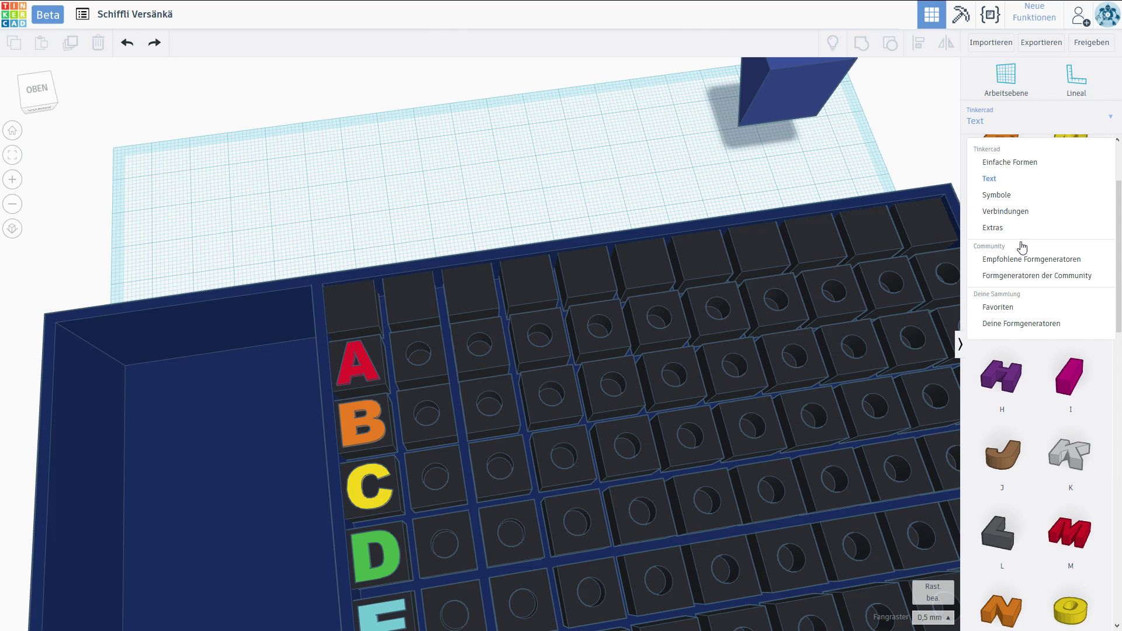
pyautogui.scroll(-12, 1075, 444)
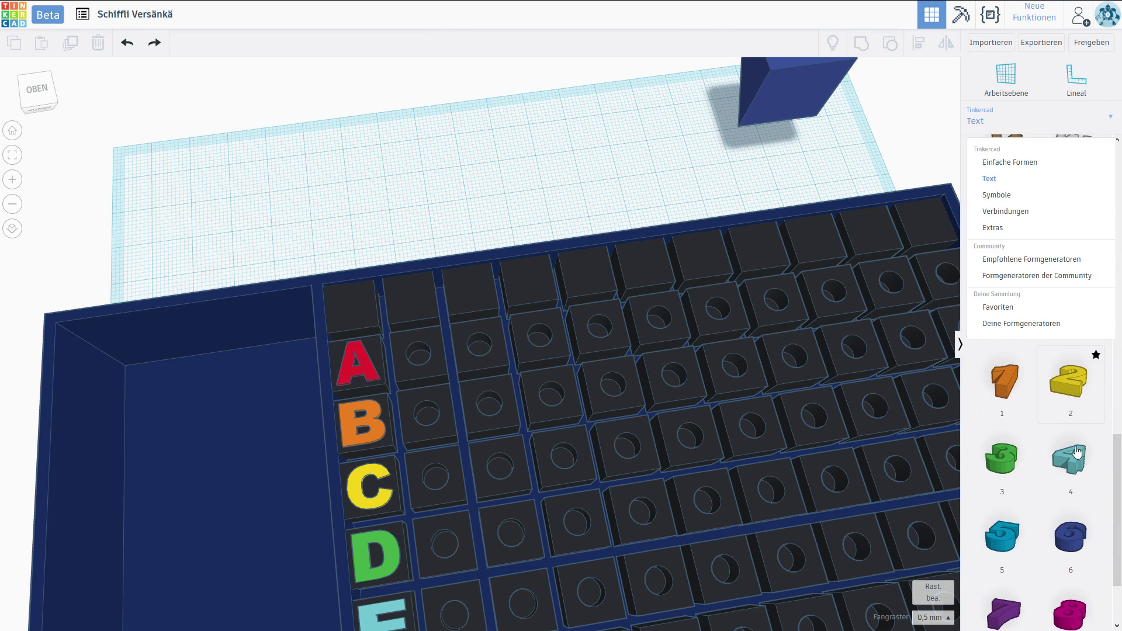
pyautogui.scroll(2, 1078, 452)
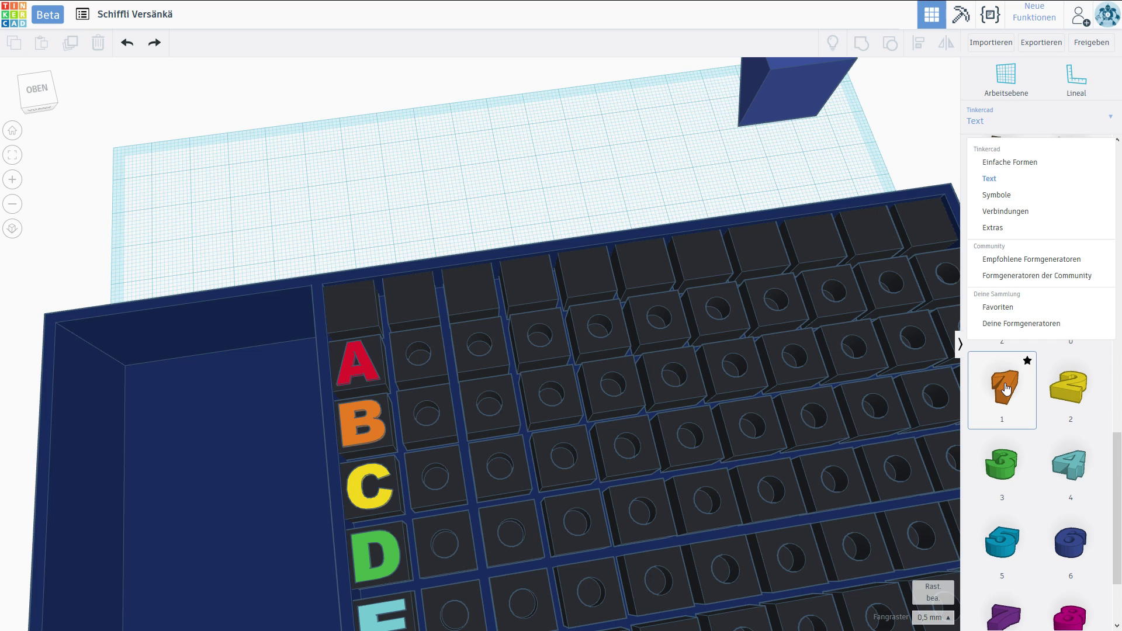
pyautogui.click(978, 381)
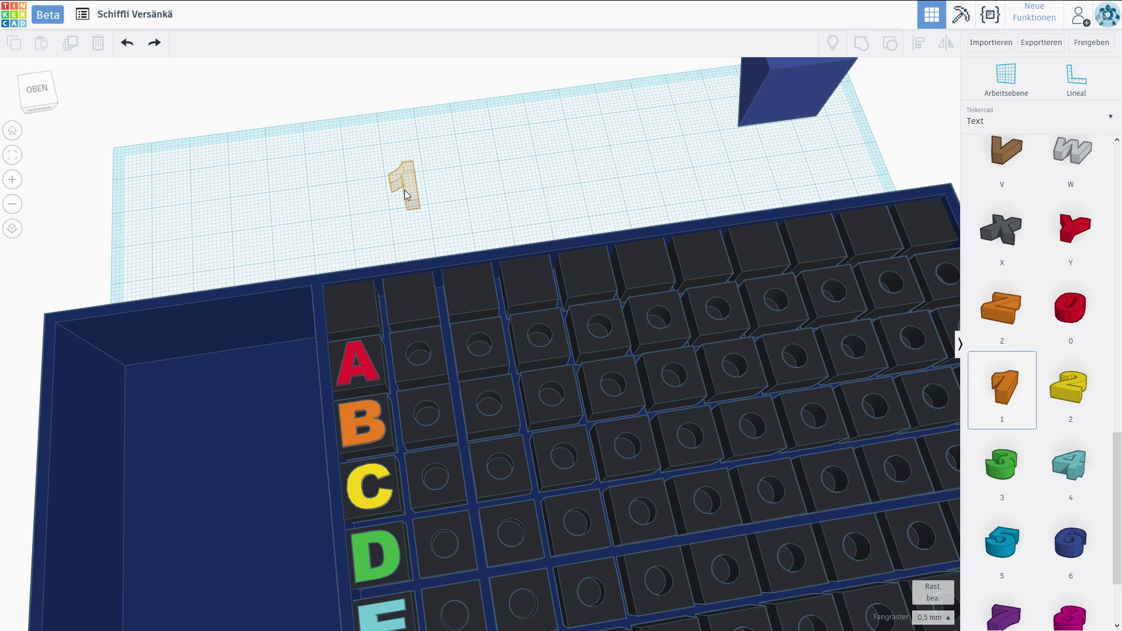
pyautogui.click(1071, 393)
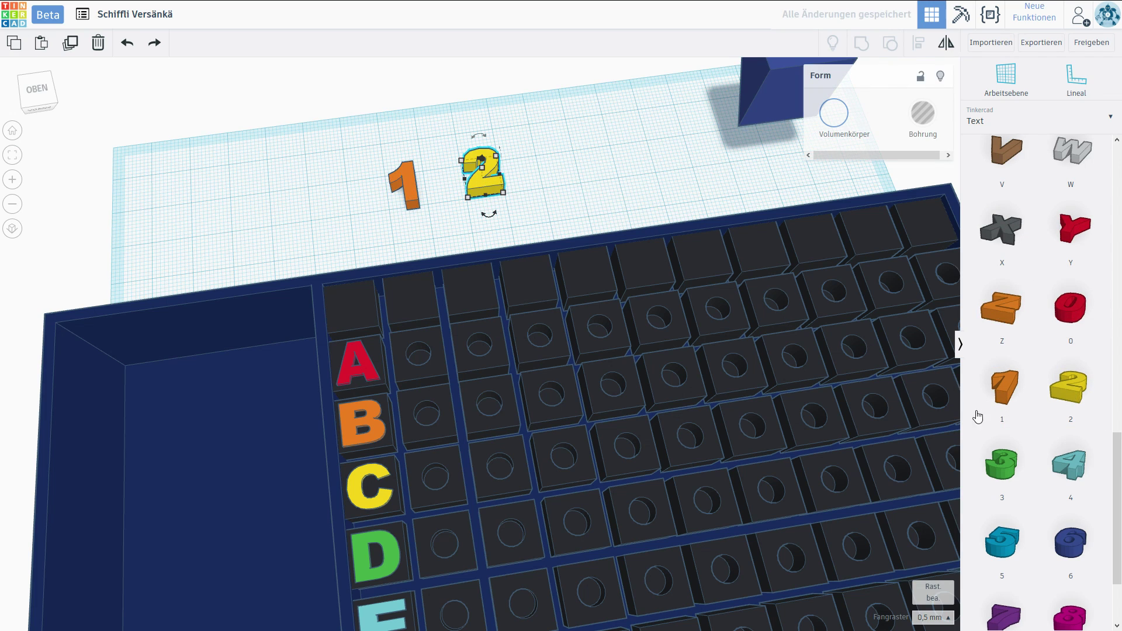
pyautogui.click(1005, 466)
pyautogui.click(1069, 464)
# Place the digit shape 0 from the text shapes on the workplane beside the 1, at the start of the digit row
pyautogui.scroll(-2, 1070, 467)
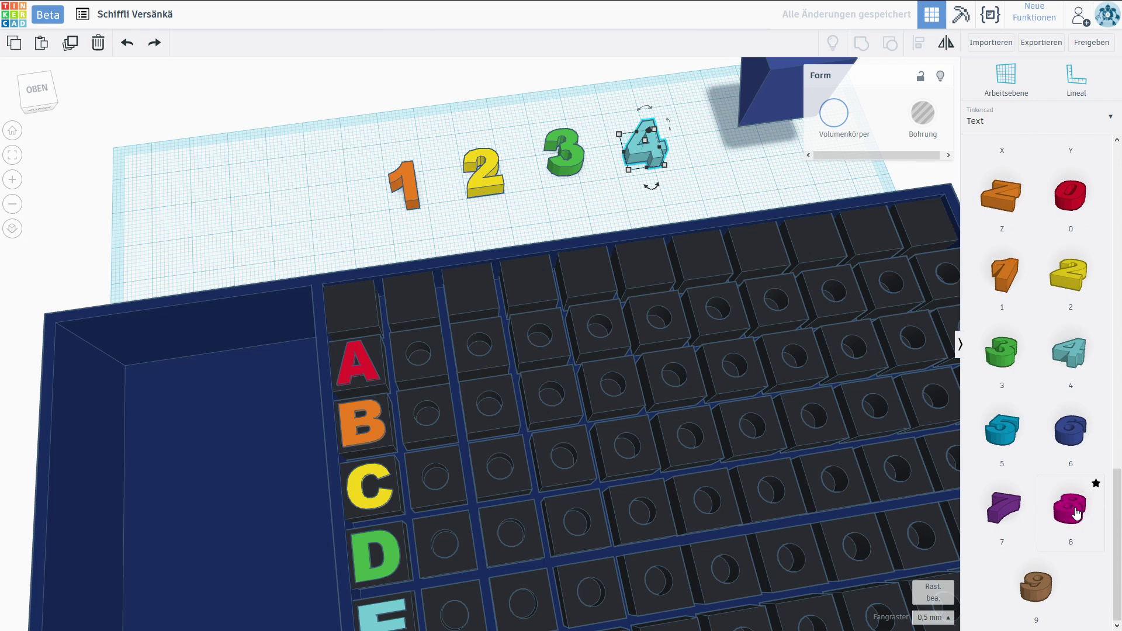
pyautogui.scroll(1, 1032, 389)
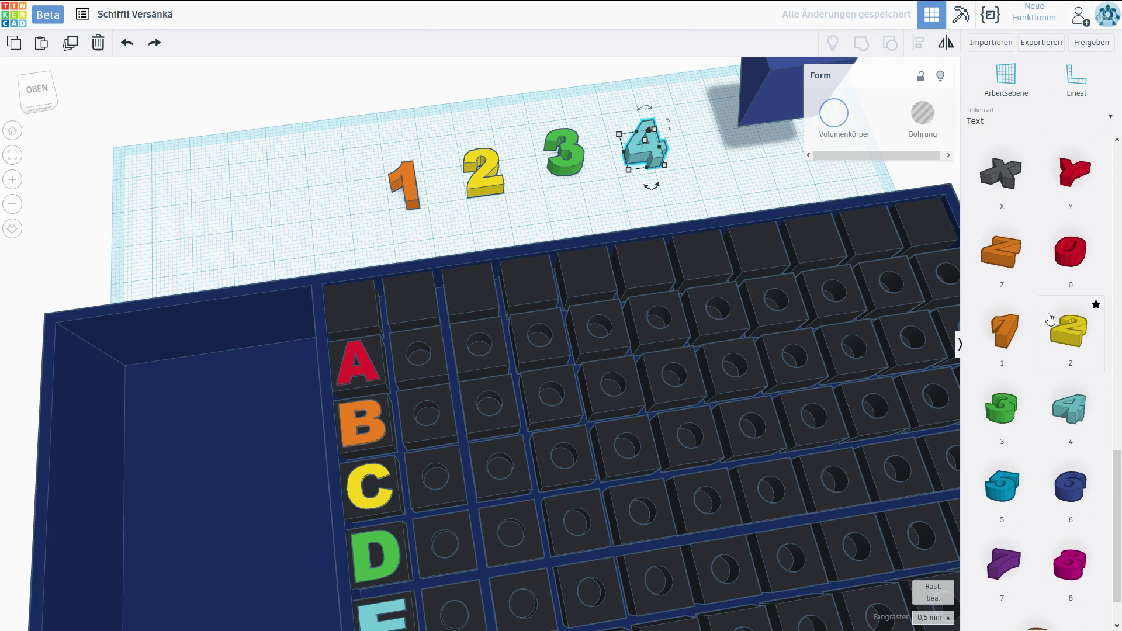
pyautogui.click(1070, 252)
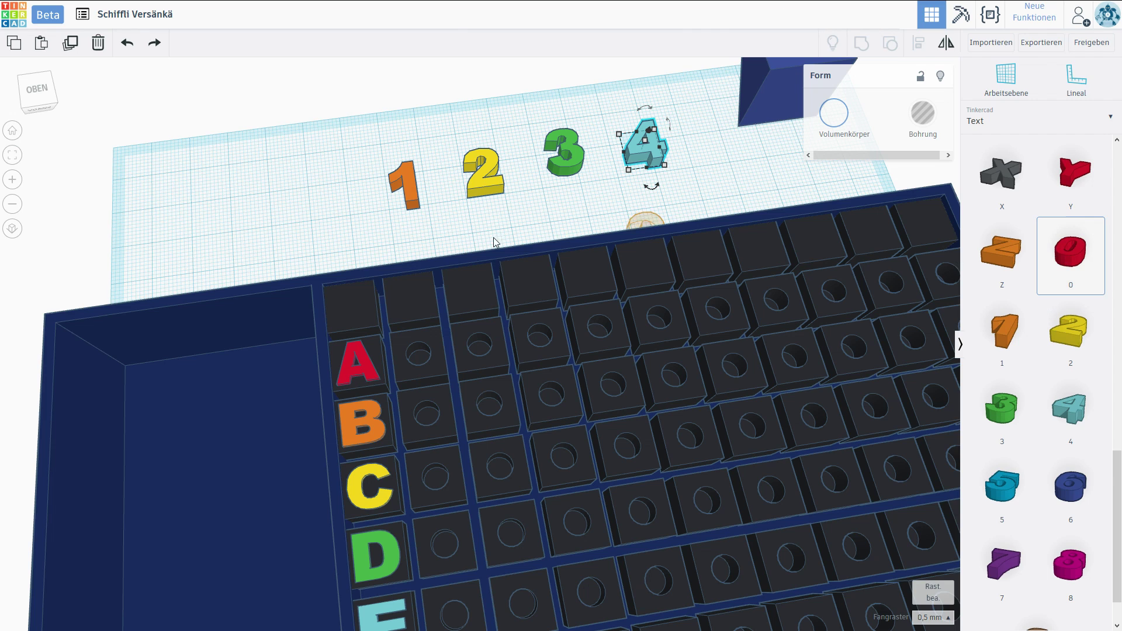
pyautogui.click(367, 187)
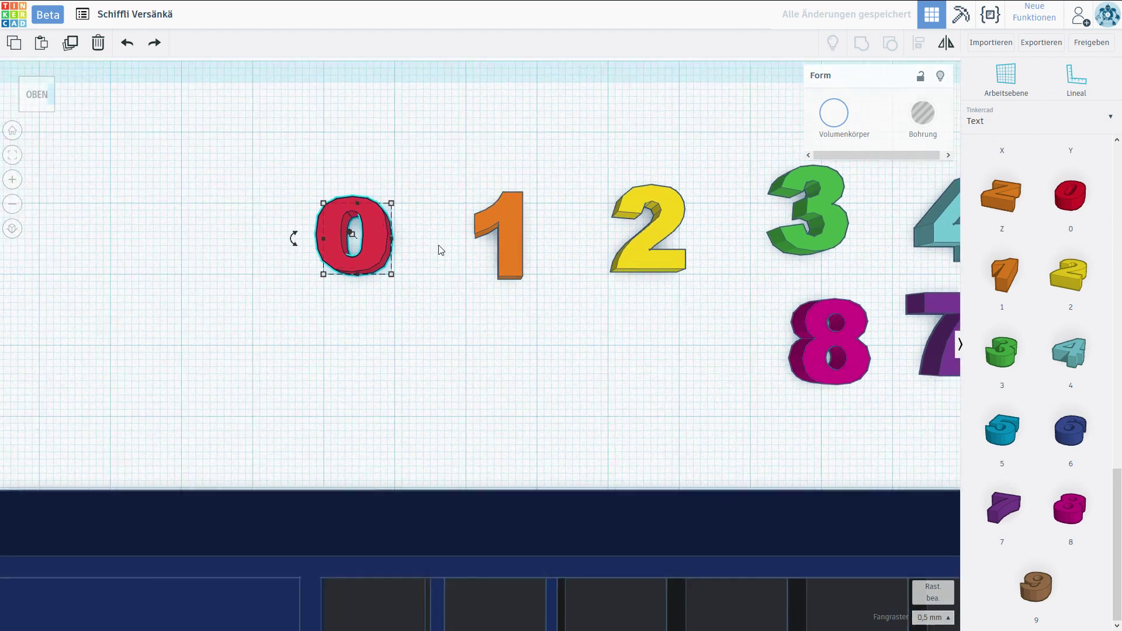
pyautogui.scroll(3, 441, 250)
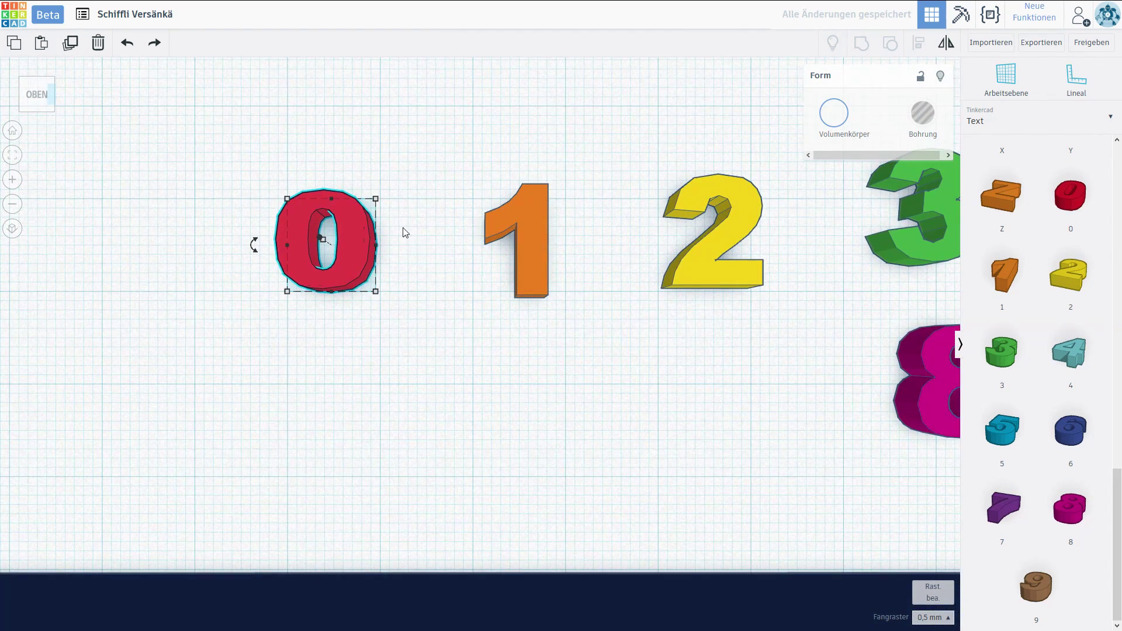
pyautogui.moveTo(381, 201); pyautogui.dragTo(387, 202)
pyautogui.scroll(-2, 478, 279)
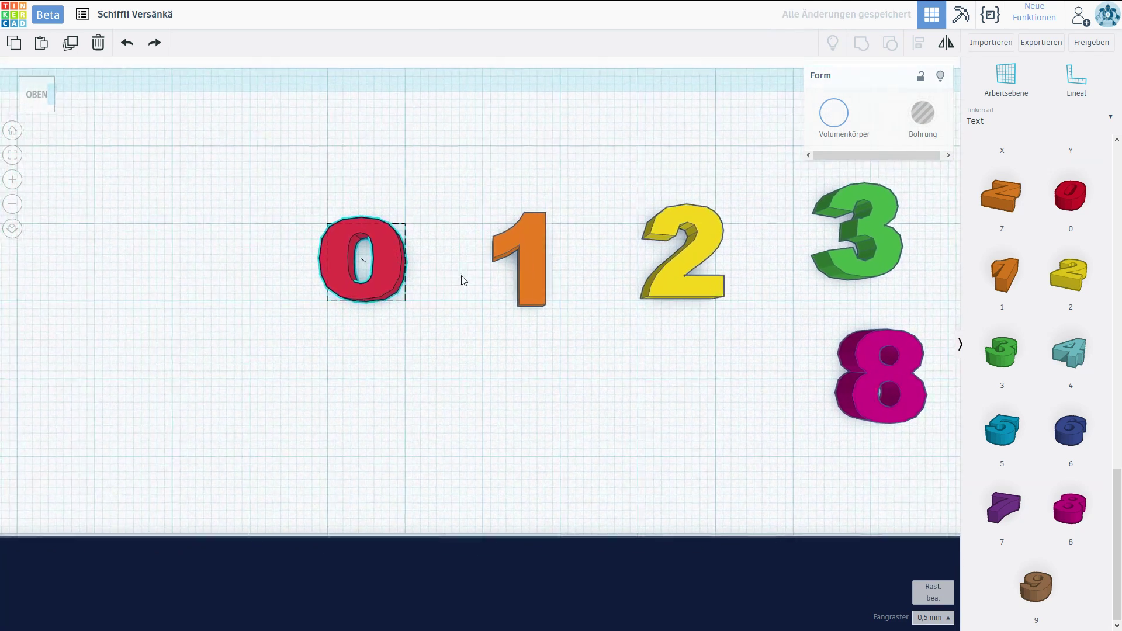
pyautogui.scroll(1, 468, 288)
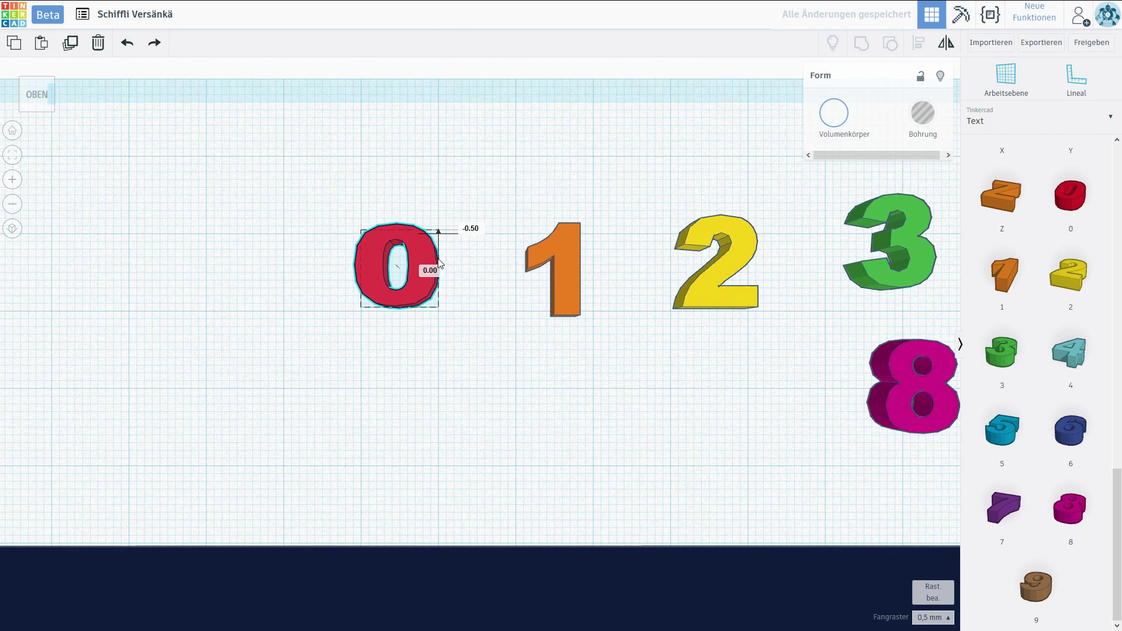
pyautogui.click(590, 241)
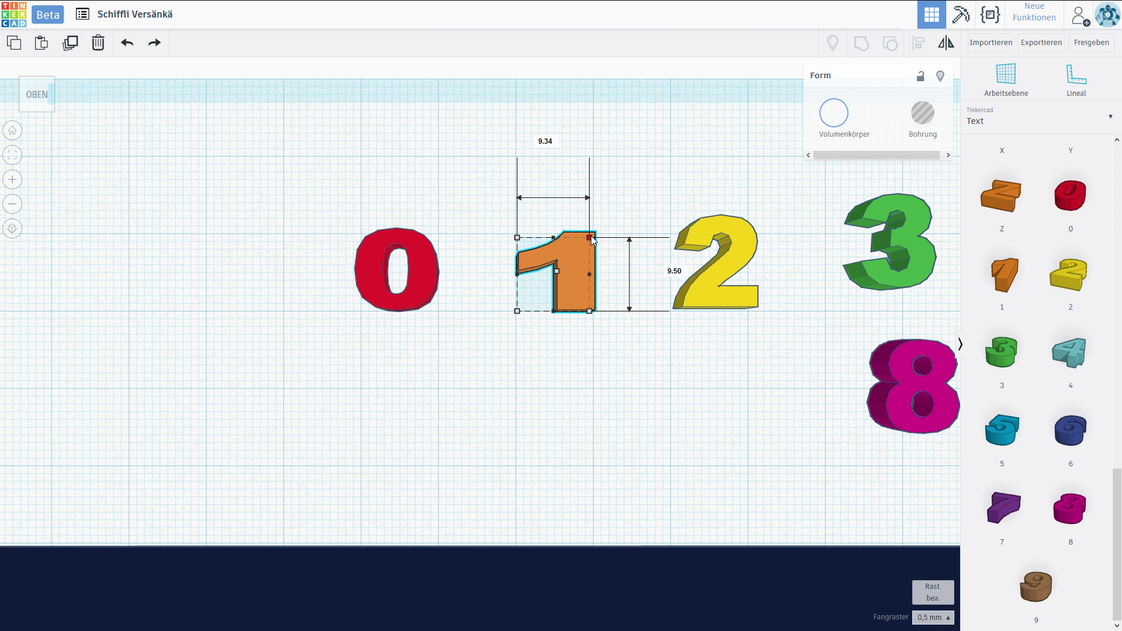
pyautogui.moveTo(642, 315); pyautogui.dragTo(519, 334, button='middle')
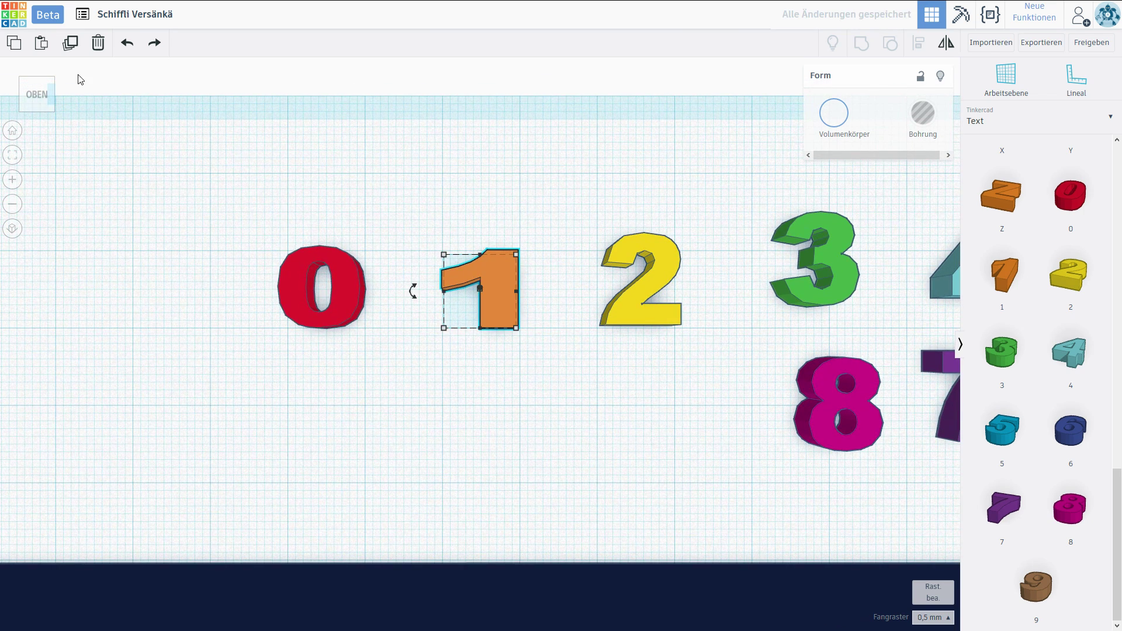
# Scale the digit 0 proportionally to 8 by 10.12 mm, and move the digit 1 close beside it and shrink it proportionally
pyautogui.click(318, 262)
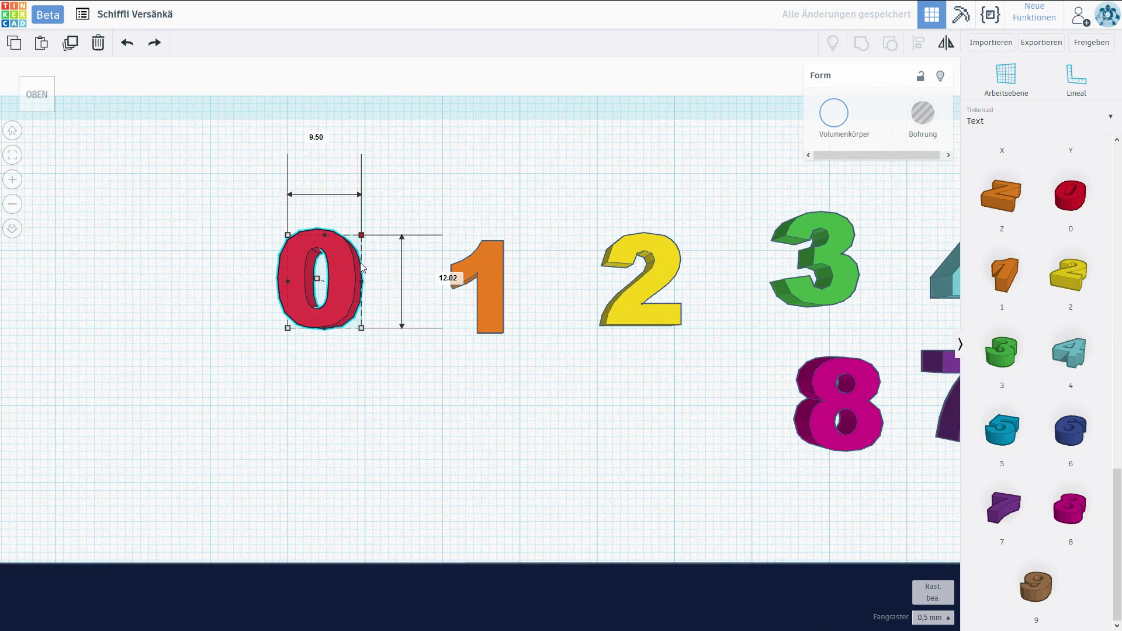
pyautogui.keyDown('shift'); pyautogui.moveTo(361, 269); pyautogui.dragTo(350, 279); pyautogui.keyUp('shift')
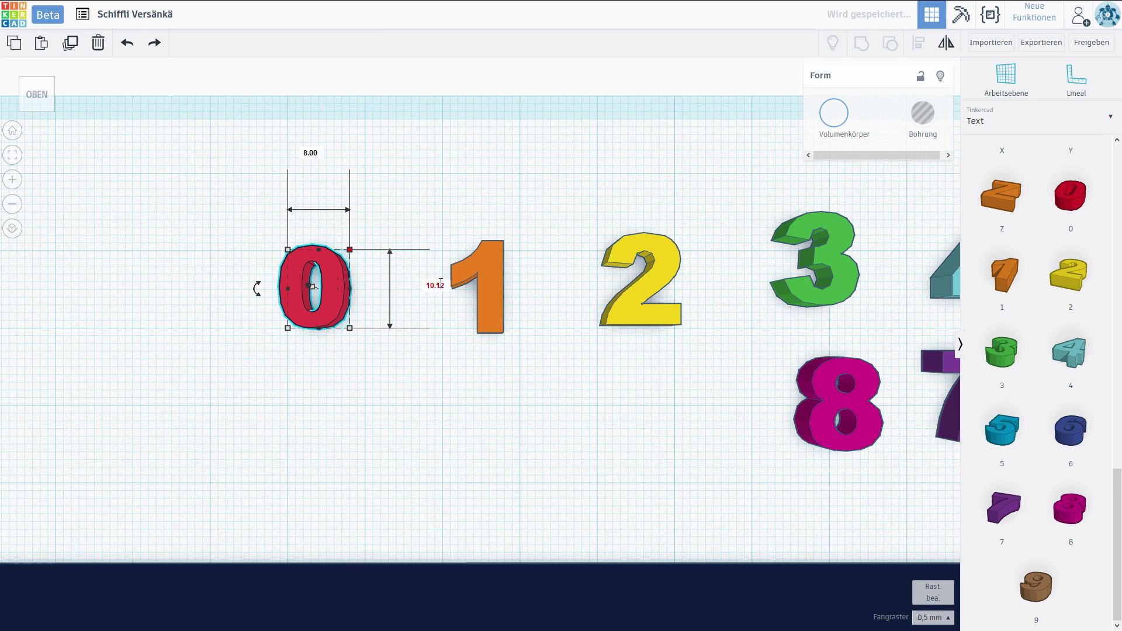
pyautogui.moveTo(490, 286); pyautogui.dragTo(425, 280)
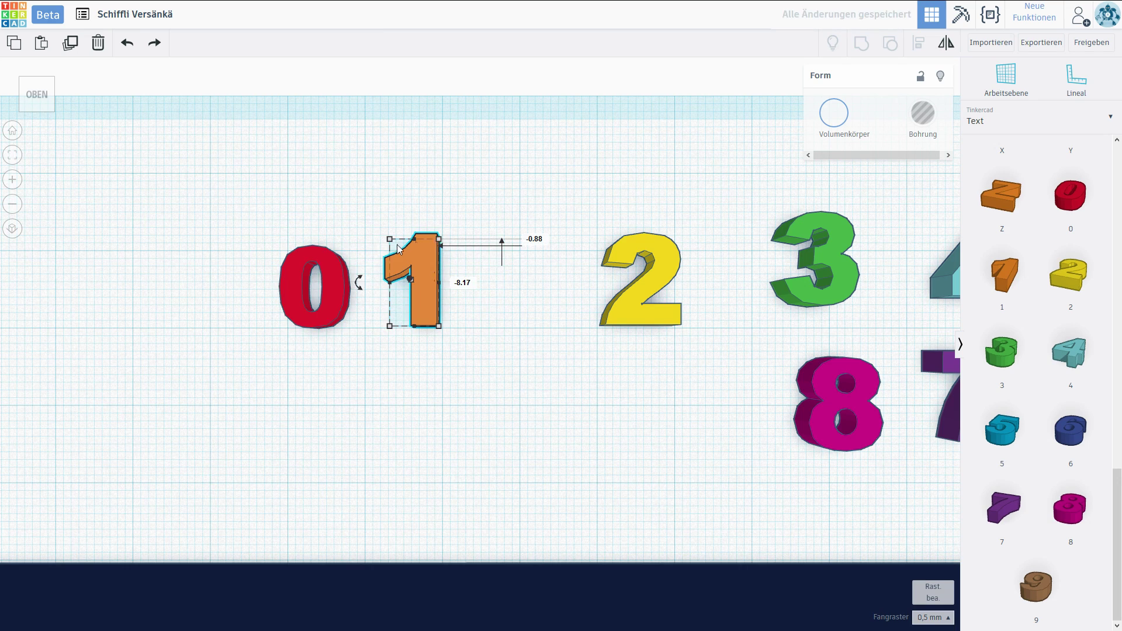
pyautogui.keyDown('shift'); pyautogui.moveTo(391, 242); pyautogui.dragTo(399, 257); pyautogui.keyUp('shift')
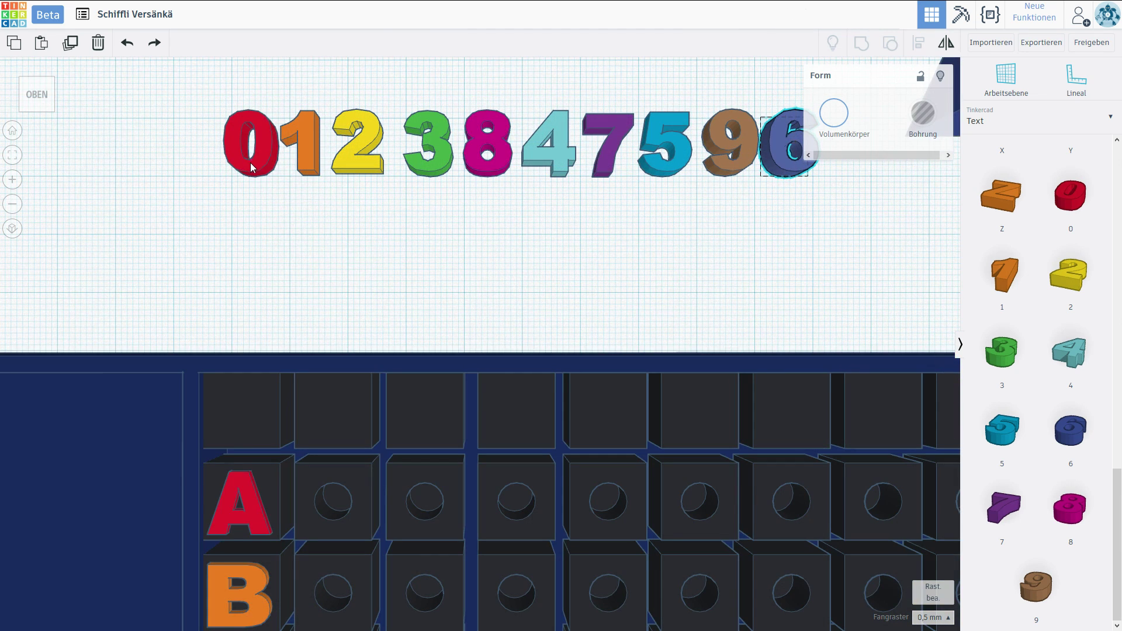
# Move the digit 0 out of the digit row towards the board, raise it above the workplane and set its thickness to 2 mm
pyautogui.moveTo(253, 169); pyautogui.dragTo(345, 302)
pyautogui.keyDown('shift'); pyautogui.moveTo(321, 248); pyautogui.dragTo(313, 215); pyautogui.keyUp('shift')
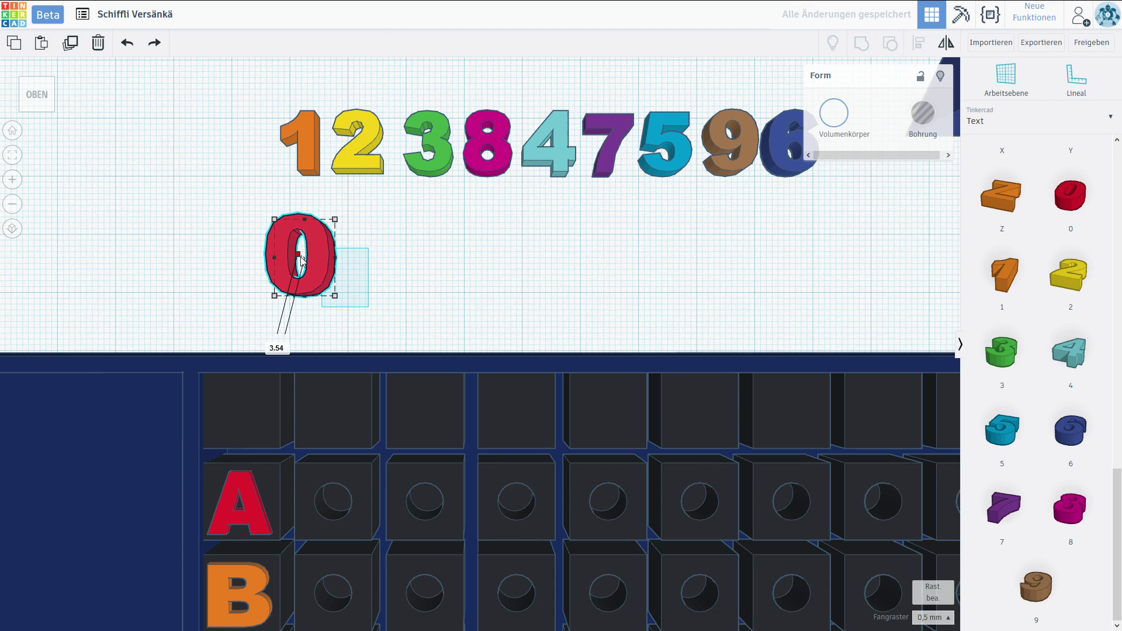
pyautogui.moveTo(302, 259); pyautogui.dragTo(302, 259)
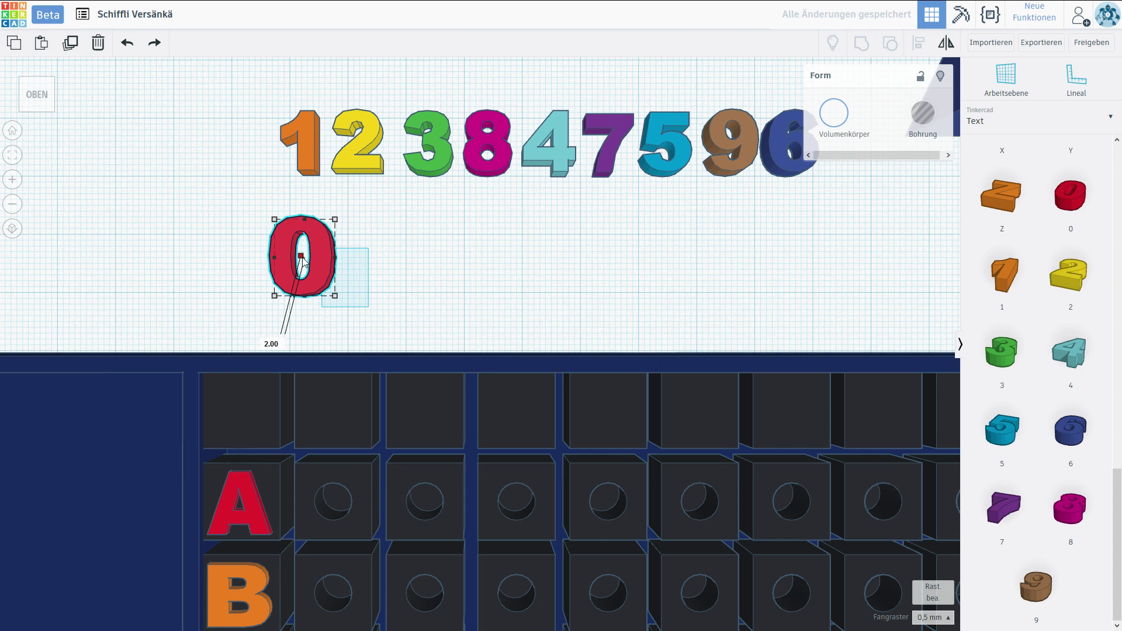
pyautogui.moveTo(390, 285); pyautogui.dragTo(406, 208, button='middle')
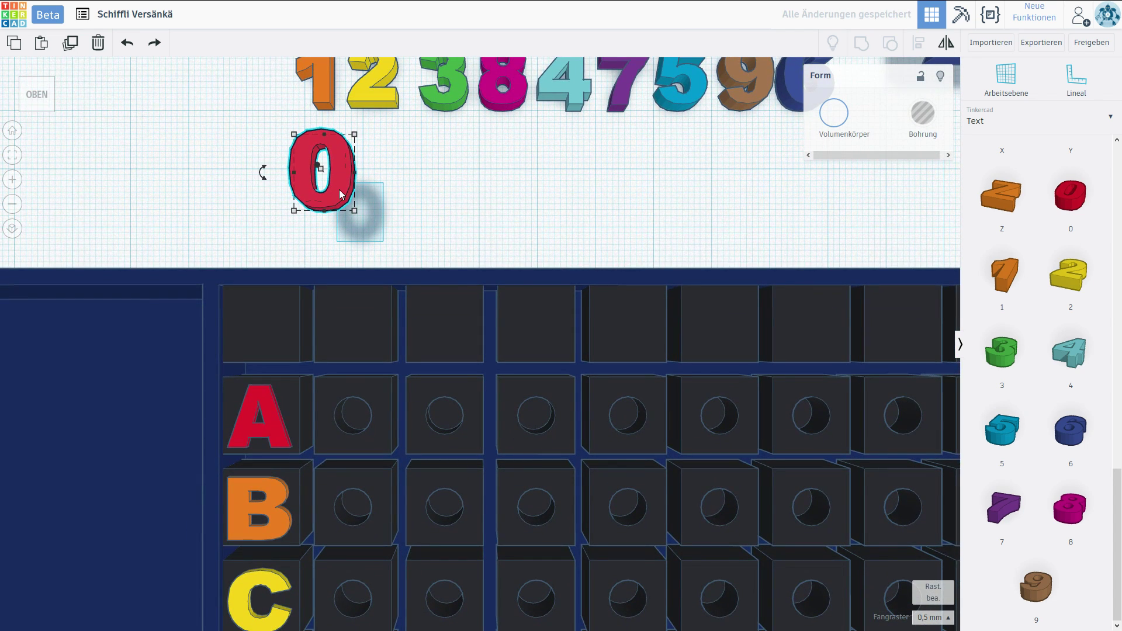
# Place the digit 0 on the second square of the back row, above the first drilled column, and scale it down slightly to fit
pyautogui.moveTo(342, 195); pyautogui.dragTo(371, 339)
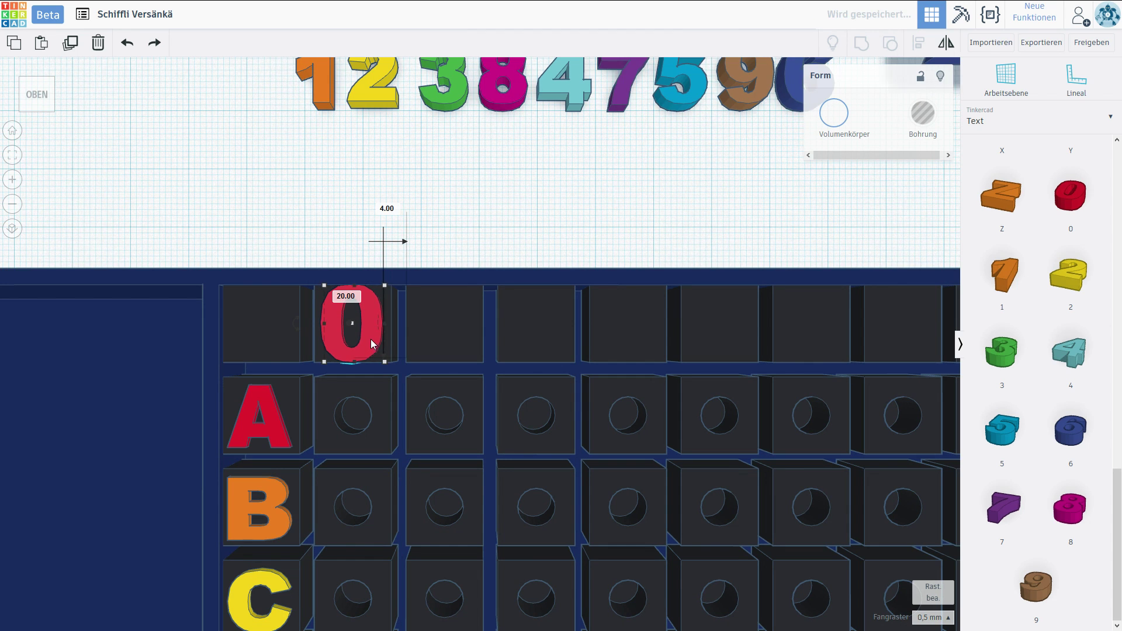
pyautogui.moveTo(370, 338); pyautogui.dragTo(527, 295, button='middle')
pyautogui.scroll(3, 527, 294)
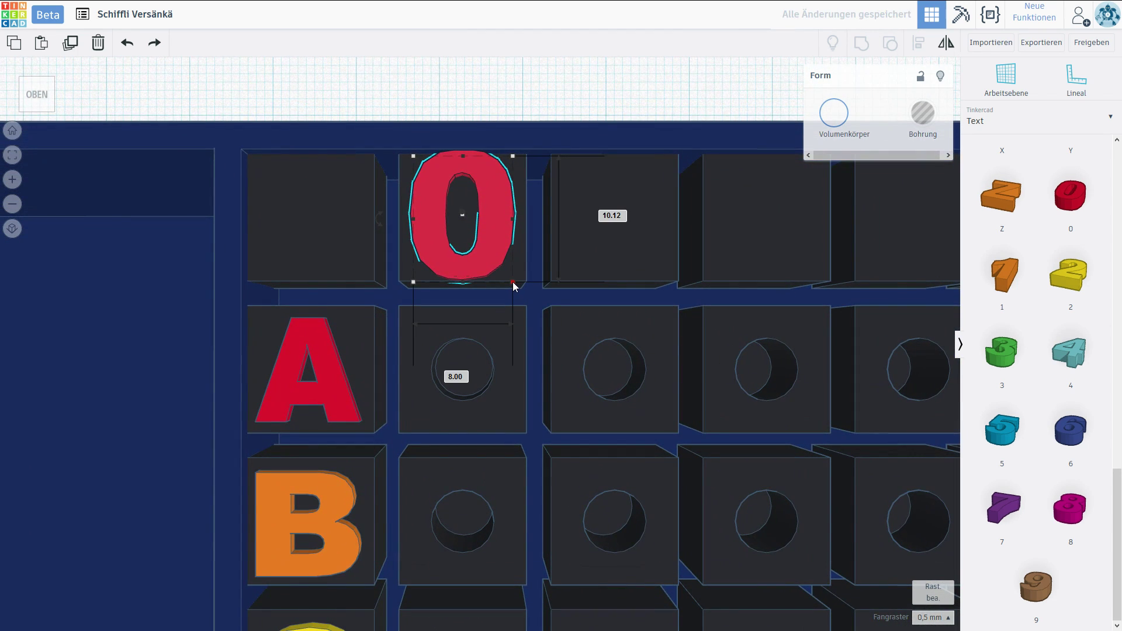
pyautogui.moveTo(513, 282); pyautogui.dragTo(508, 273)
pyautogui.click(508, 144)
pyautogui.scroll(-8, 509, 145)
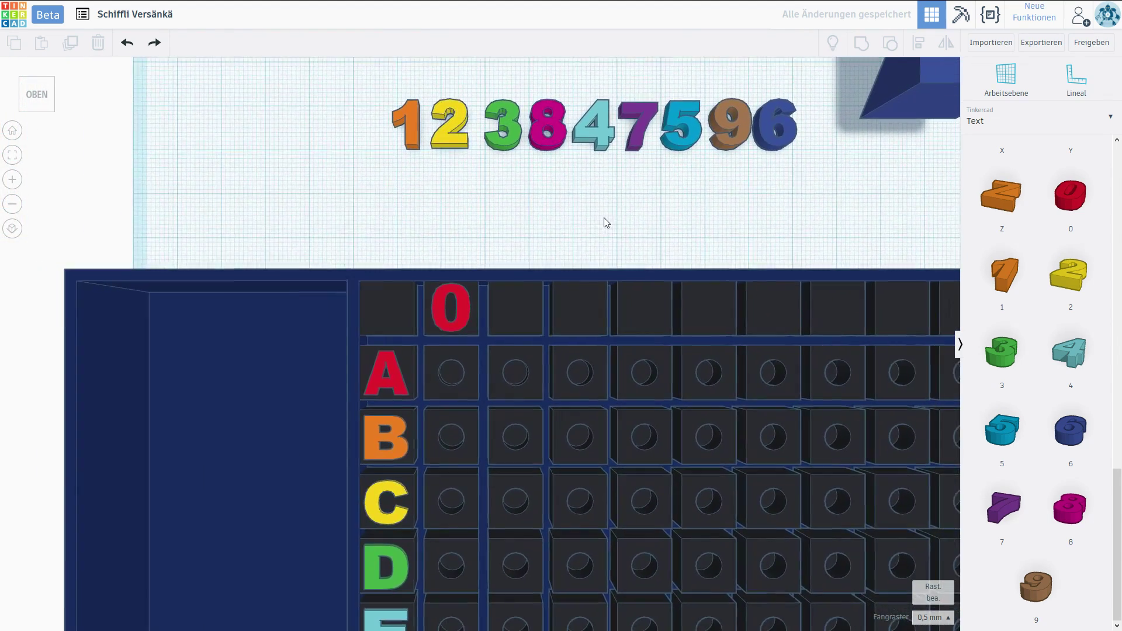
# Raise the digit 1, place it on the back-row square beside the 0 and scale it proportionally to 5.07 by 9 mm
pyautogui.scroll(3, 467, 235)
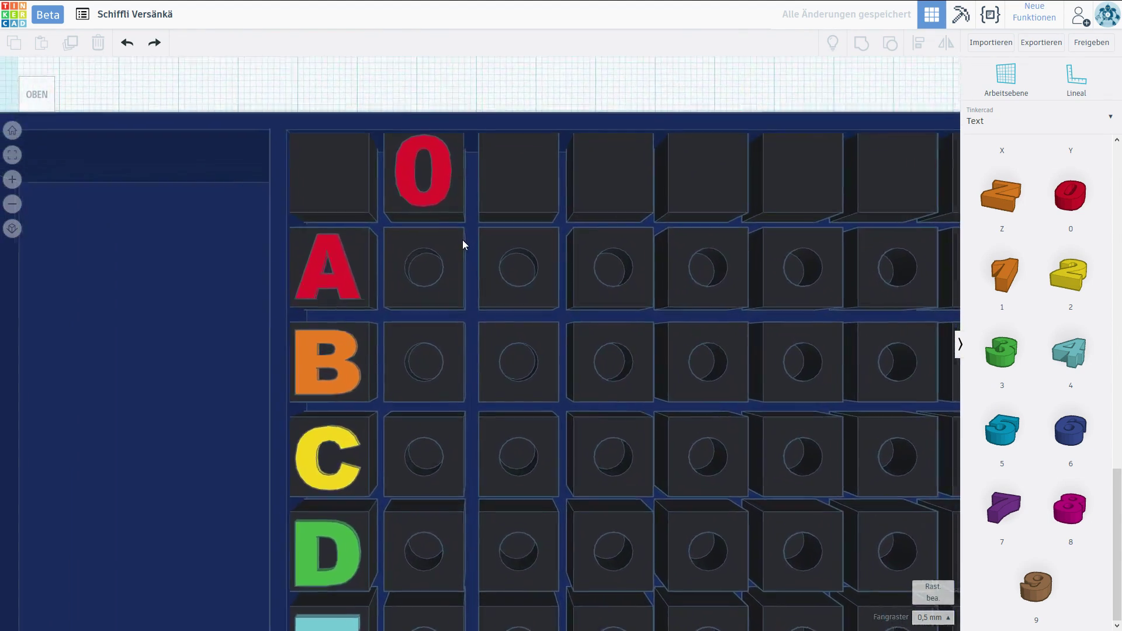
pyautogui.moveTo(461, 241); pyautogui.dragTo(483, 119, button='right')
pyautogui.click(283, 169)
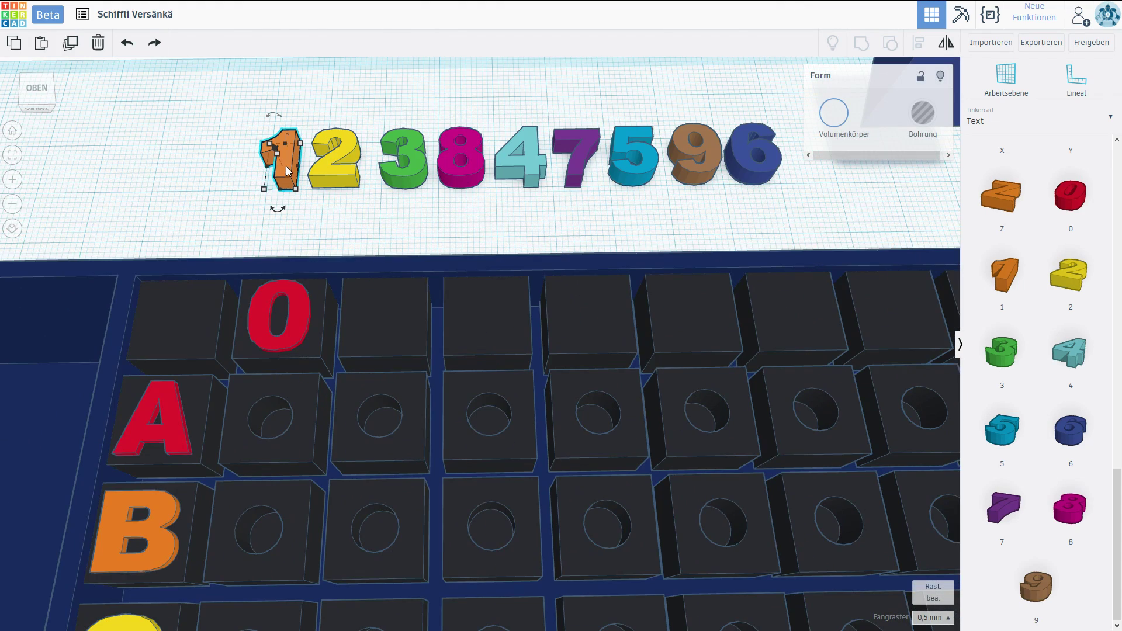
pyautogui.moveTo(276, 146); pyautogui.dragTo(237, 16)
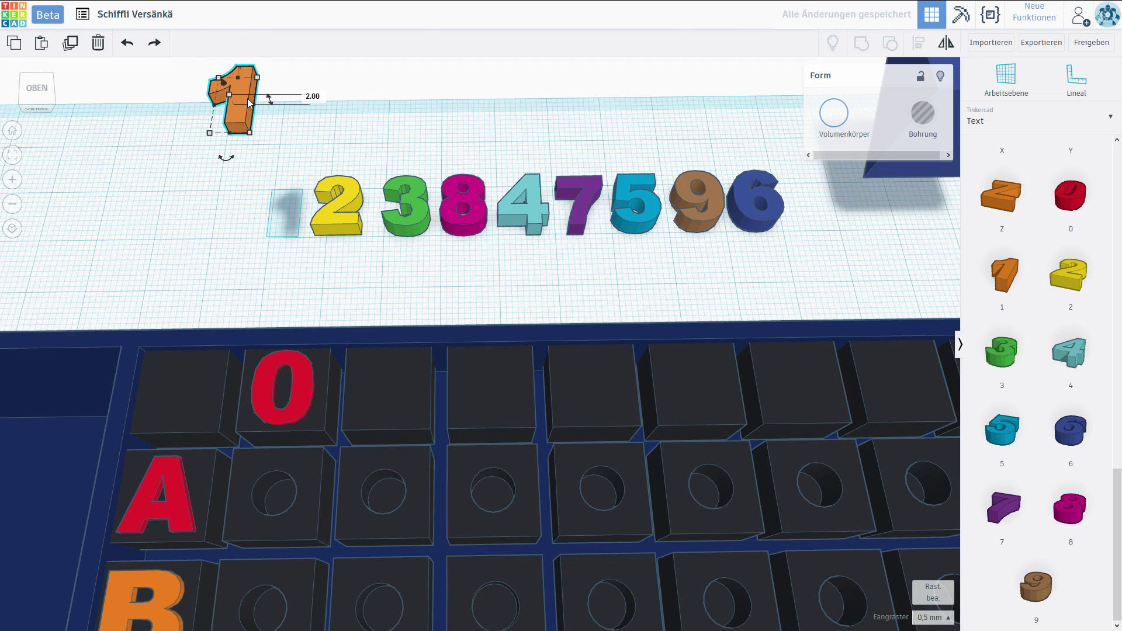
pyautogui.moveTo(245, 108); pyautogui.dragTo(405, 416)
pyautogui.keyDown('shift'); pyautogui.moveTo(361, 350); pyautogui.dragTo(365, 357); pyautogui.keyUp('shift')
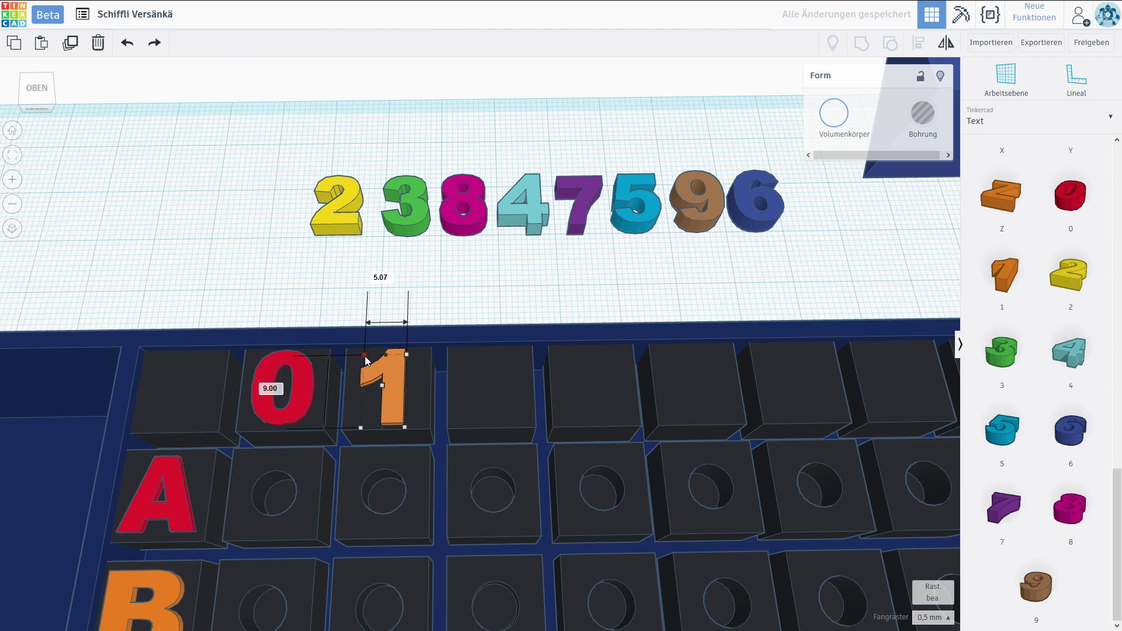
# Examine the back row with the digits 0 and 1, its remaining empty squares and the unplaced digits behind the board
pyautogui.moveTo(366, 358); pyautogui.dragTo(462, 343, button='right')
pyautogui.scroll(-2, 532, 346)
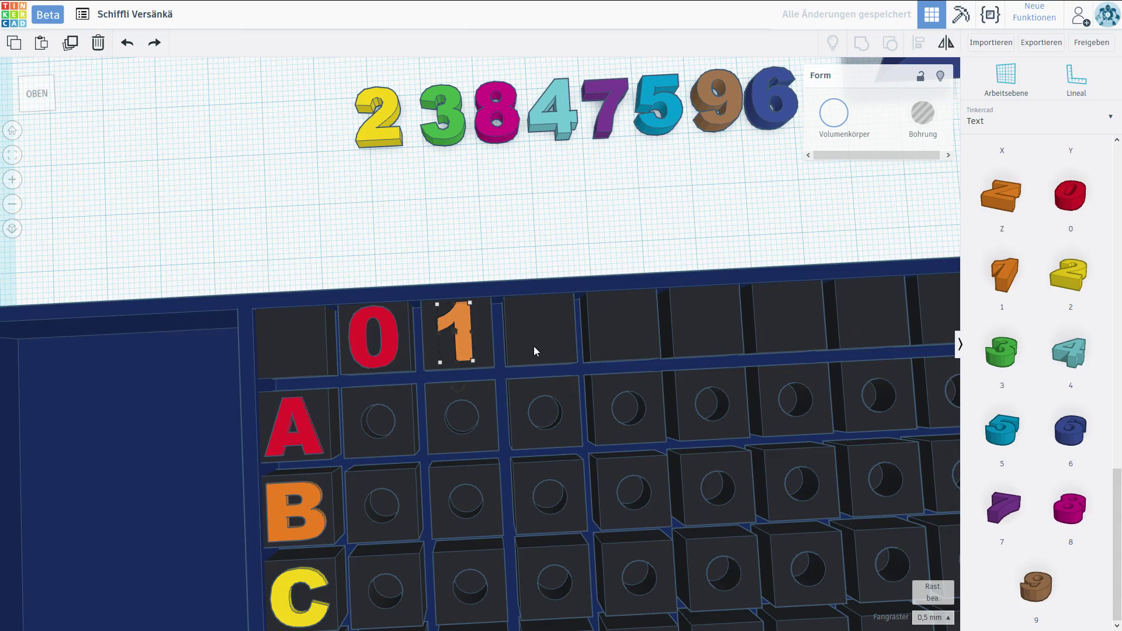
pyautogui.moveTo(549, 339); pyautogui.dragTo(493, 328, button='middle')
pyautogui.scroll(-2, 495, 328)
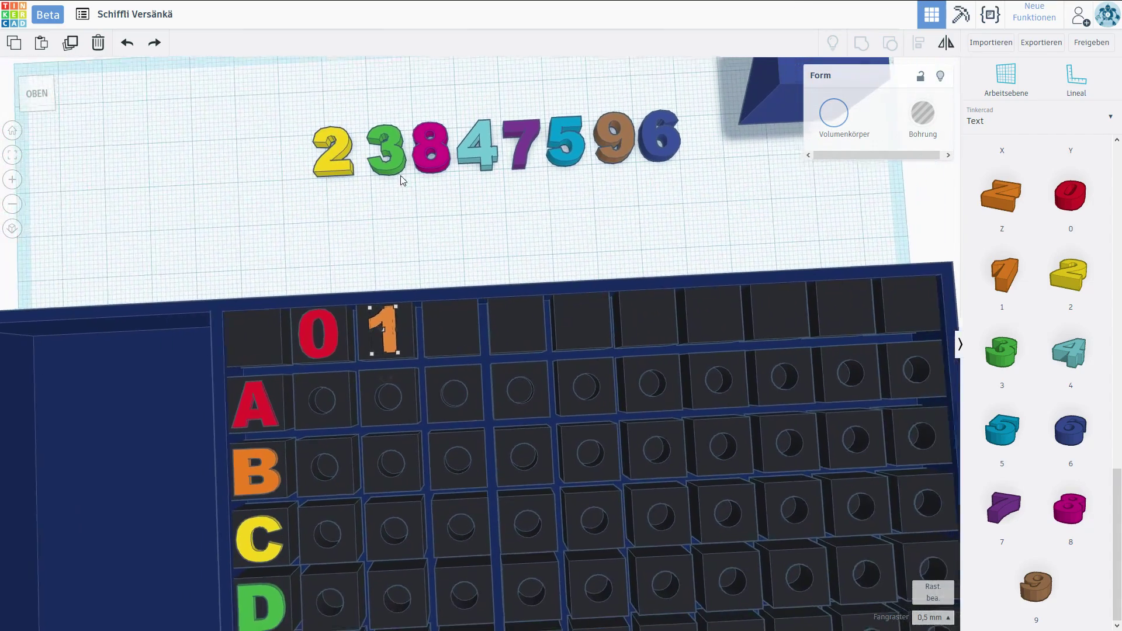
pyautogui.moveTo(692, 163); pyautogui.dragTo(393, 218, button='middle')
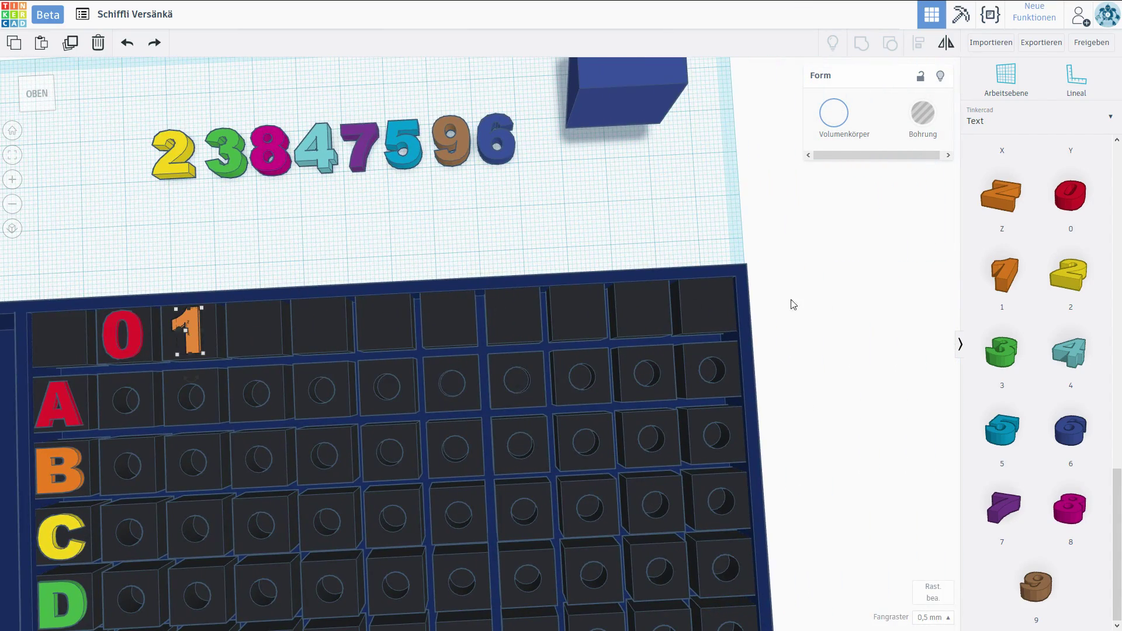
pyautogui.scroll(-4, 620, 317)
pyautogui.moveTo(629, 315); pyautogui.dragTo(685, 177, button='middle')
pyautogui.scroll(-2, 621, 301)
pyautogui.scroll(-1, 620, 306)
pyautogui.moveTo(539, 332); pyautogui.dragTo(475, 261, button='right')
pyautogui.moveTo(476, 260); pyautogui.dragTo(475, 349, button='middle')
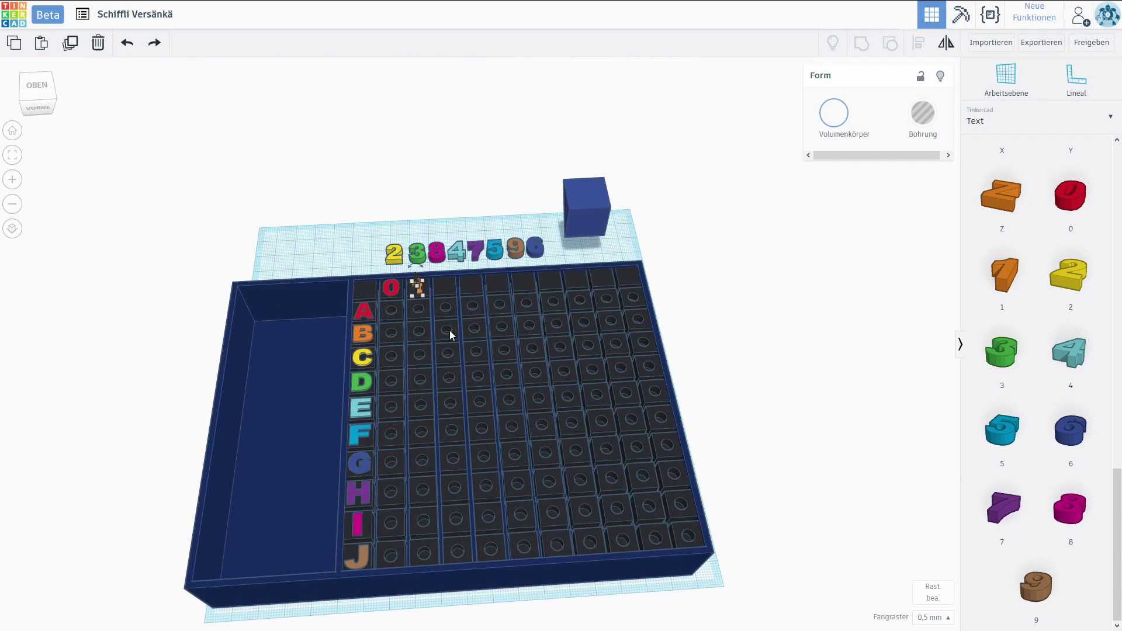
# Select the board and examine its lettered column, storage recess and outer walls from several angles
pyautogui.click(468, 370)
pyautogui.moveTo(468, 370)
pyautogui.mouseDown(button='right')
pyautogui.moveTo(656, 337)
pyautogui.moveTo(478, 372)
pyautogui.mouseUp(button='right')
pyautogui.moveTo(519, 318); pyautogui.dragTo(451, 362, button='middle')
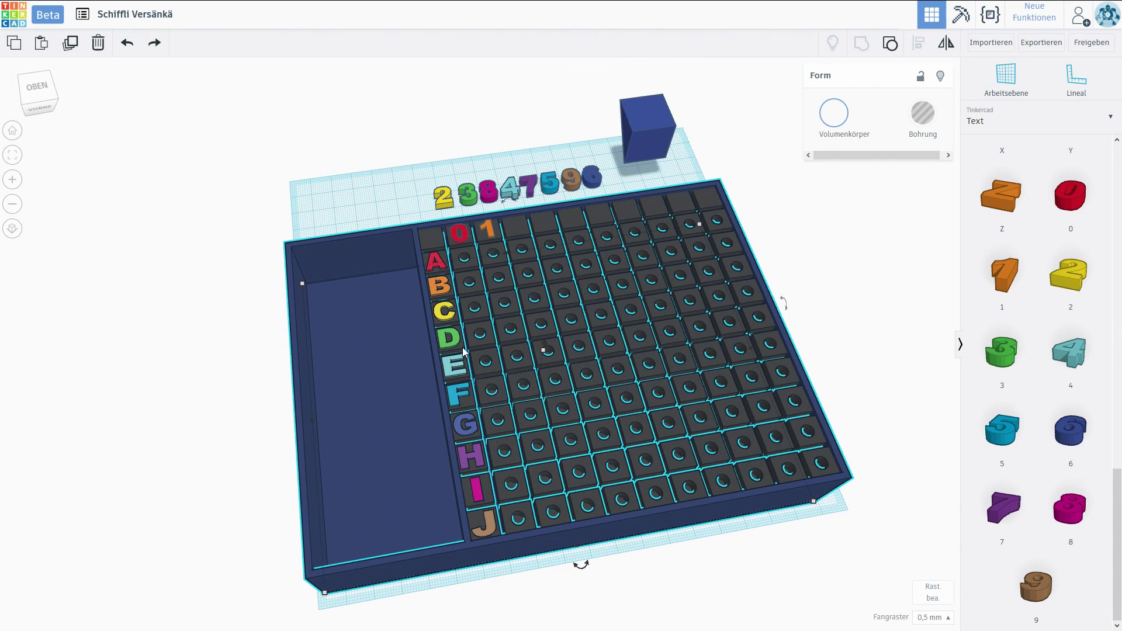
pyautogui.moveTo(464, 350); pyautogui.dragTo(547, 263, button='right')
pyautogui.scroll(-5, 550, 281)
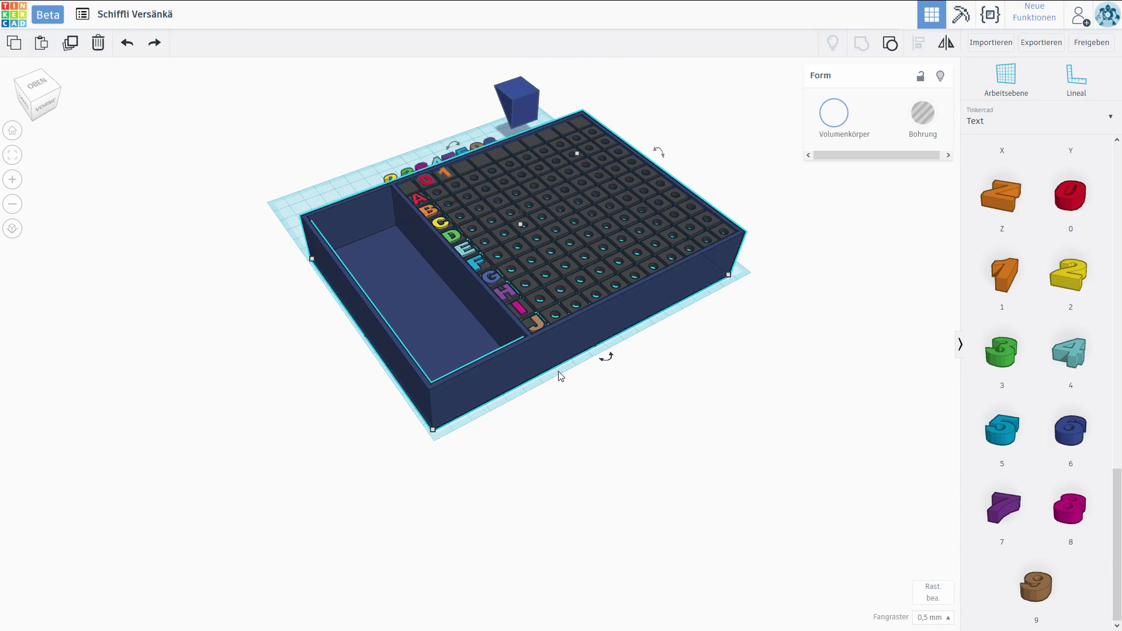
pyautogui.scroll(5, 566, 395)
pyautogui.moveTo(566, 395); pyautogui.dragTo(719, 275, button='right')
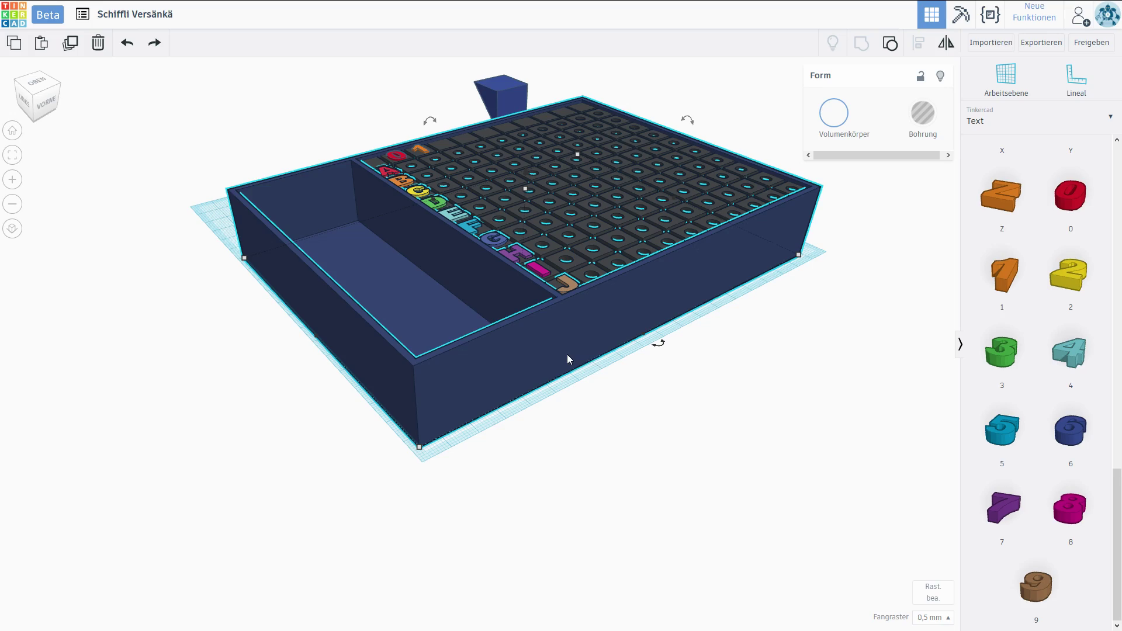
pyautogui.moveTo(573, 321); pyautogui.dragTo(612, 401, button='middle')
pyautogui.moveTo(590, 307); pyautogui.dragTo(504, 345, button='right')
pyautogui.moveTo(575, 234); pyautogui.dragTo(484, 301, button='middle')
pyautogui.moveTo(533, 224); pyautogui.dragTo(498, 267, button='right')
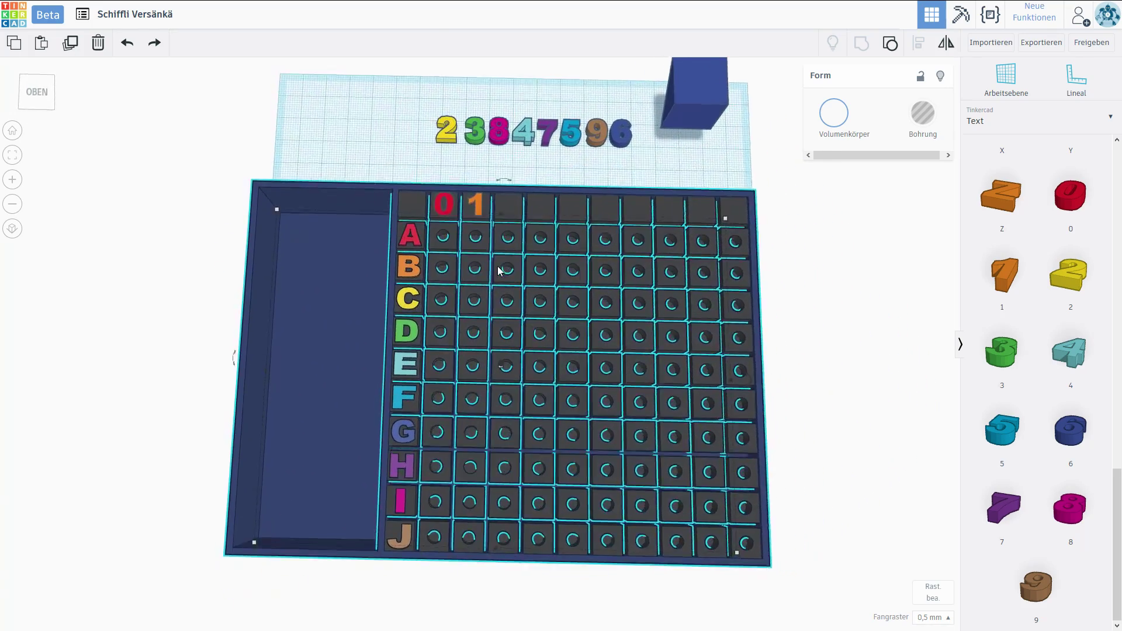
# Select the board together with the digits 0 to 9 on its back row and group everything into one object
pyautogui.moveTo(600, 266); pyautogui.dragTo(212, 538)
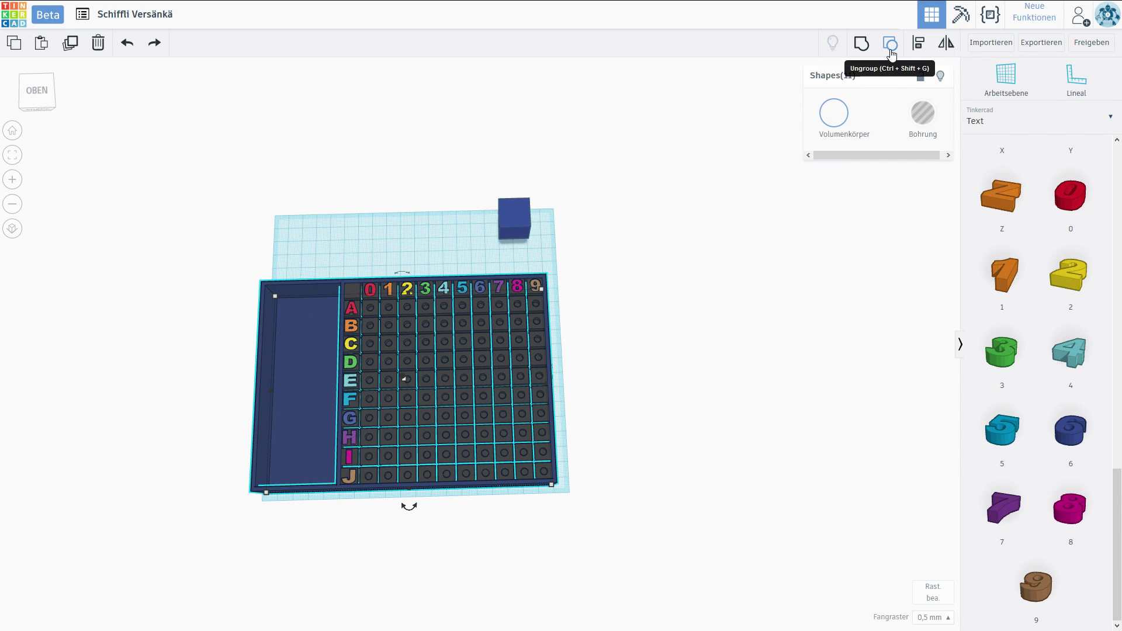
pyautogui.click(860, 44)
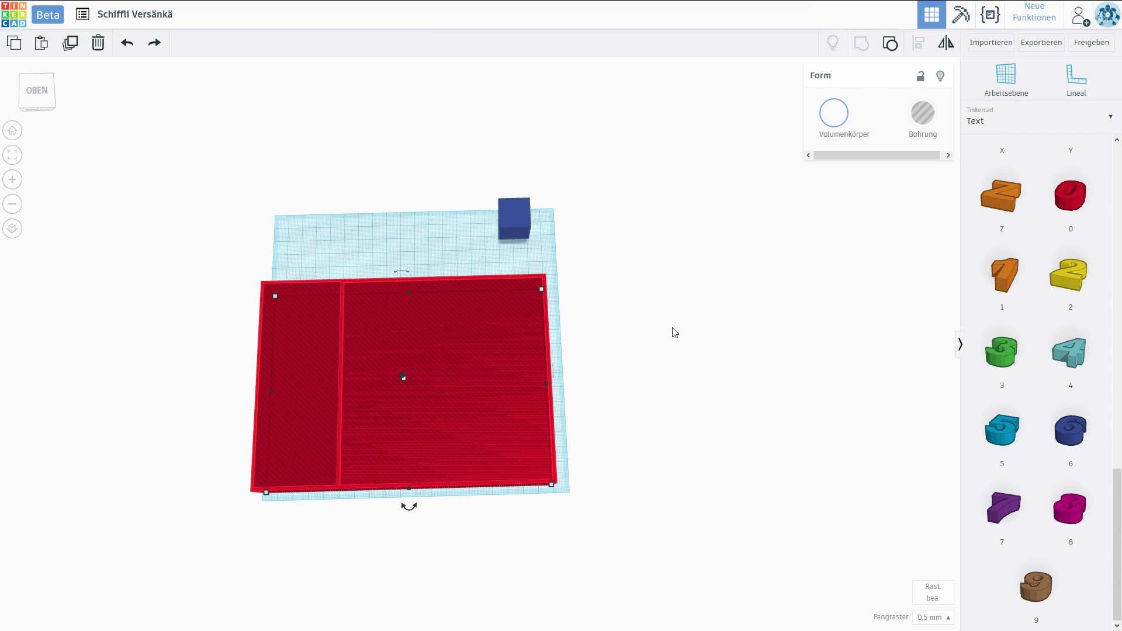
# Examine the grouped board with its lettered column and numbered back row from several sides
pyautogui.moveTo(674, 332); pyautogui.dragTo(587, 383, button='right')
pyautogui.moveTo(581, 357); pyautogui.dragTo(571, 328)
pyautogui.moveTo(572, 328); pyautogui.dragTo(836, 410, button='right')
pyautogui.moveTo(548, 282); pyautogui.dragTo(453, 234, button='right')
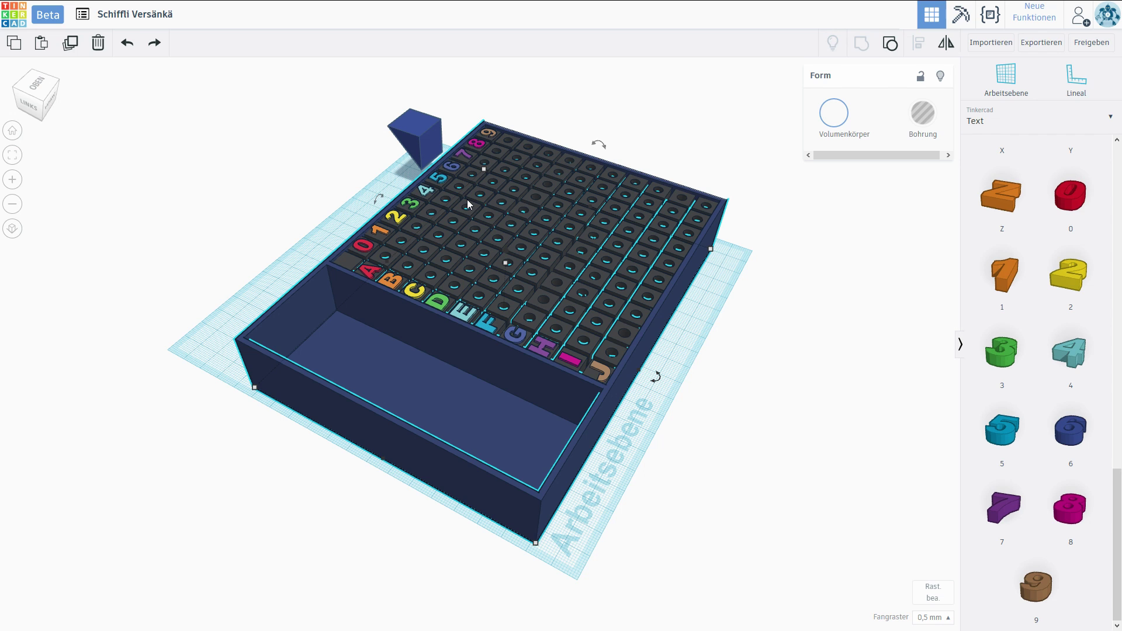
pyautogui.moveTo(468, 204); pyautogui.dragTo(938, 277, button='right')
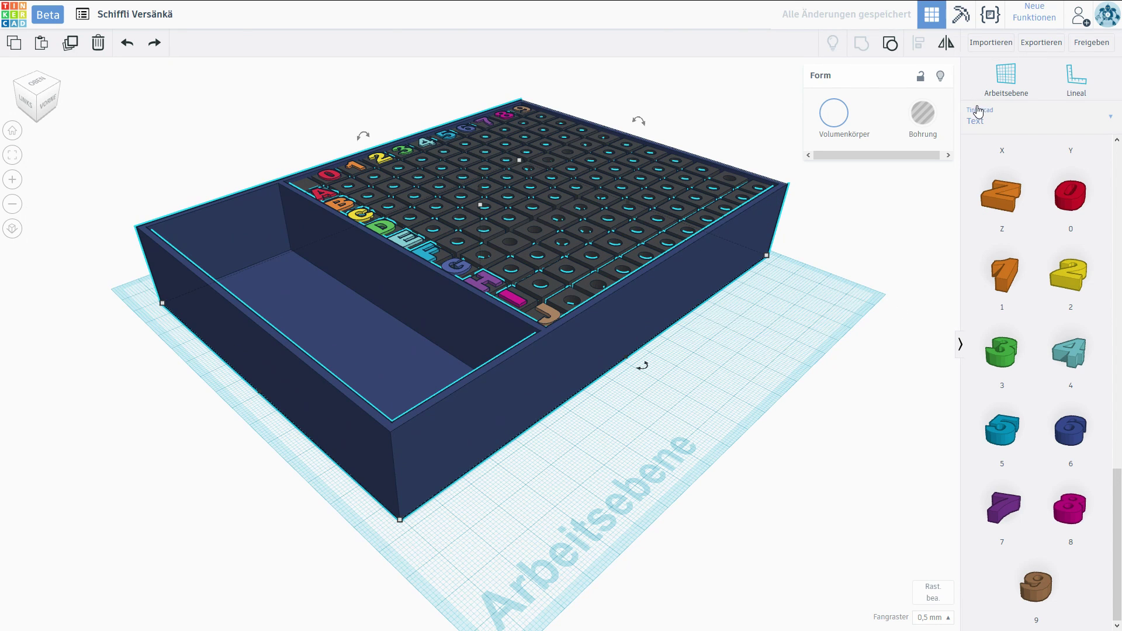
# Place a solid red box from the basic shapes (Einfache Formen) beside the board's front corner
pyautogui.click(991, 120)
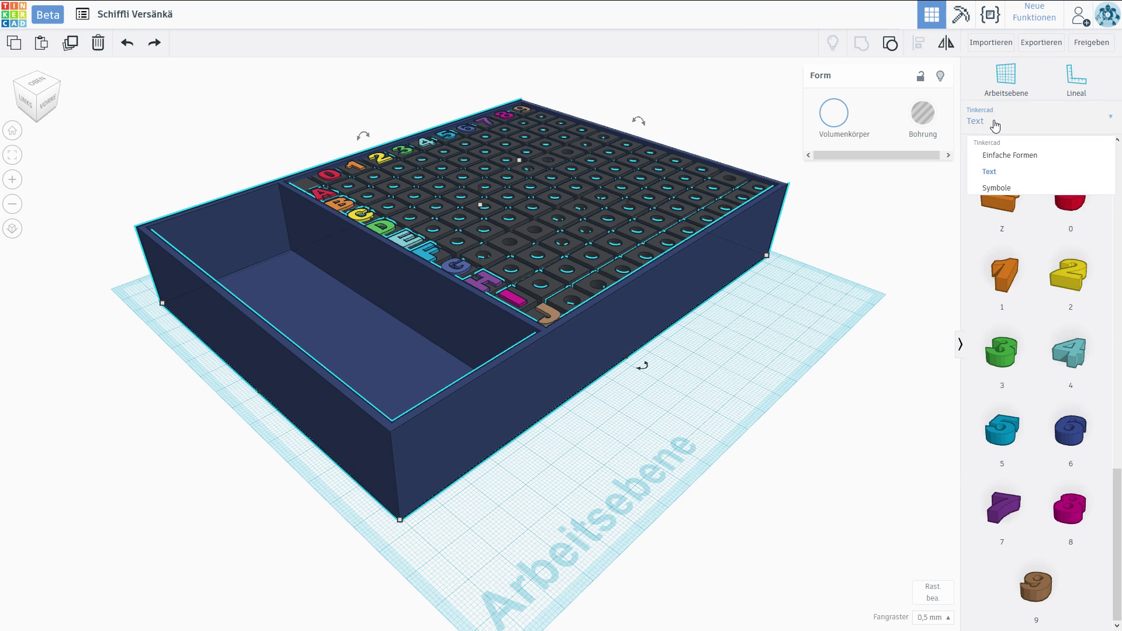
pyautogui.click(1001, 163)
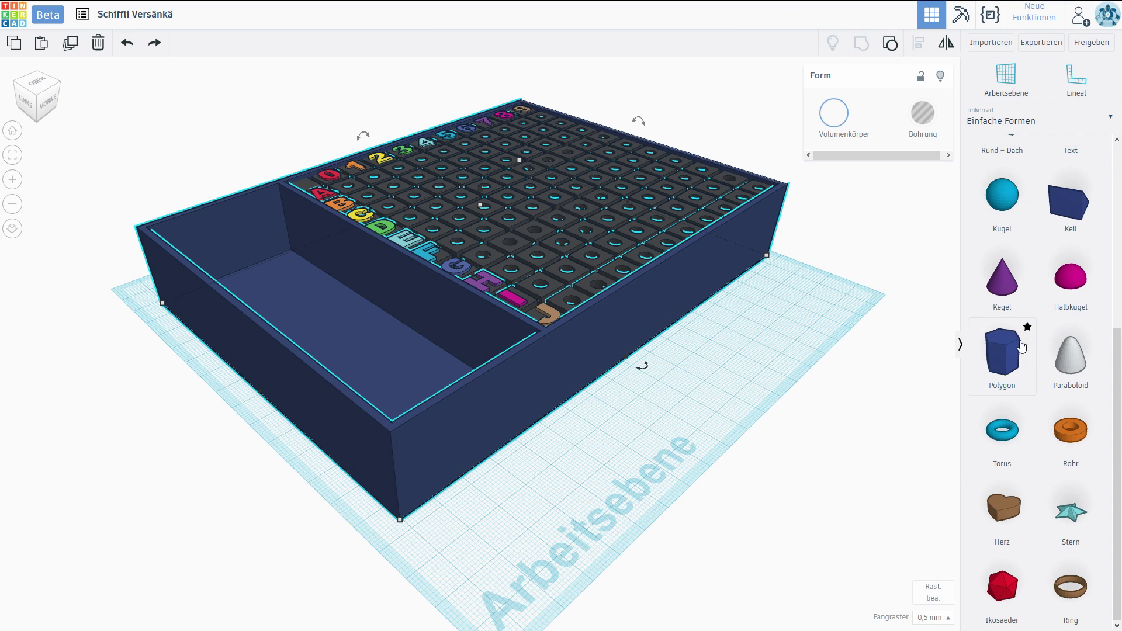
pyautogui.scroll(5, 1023, 240)
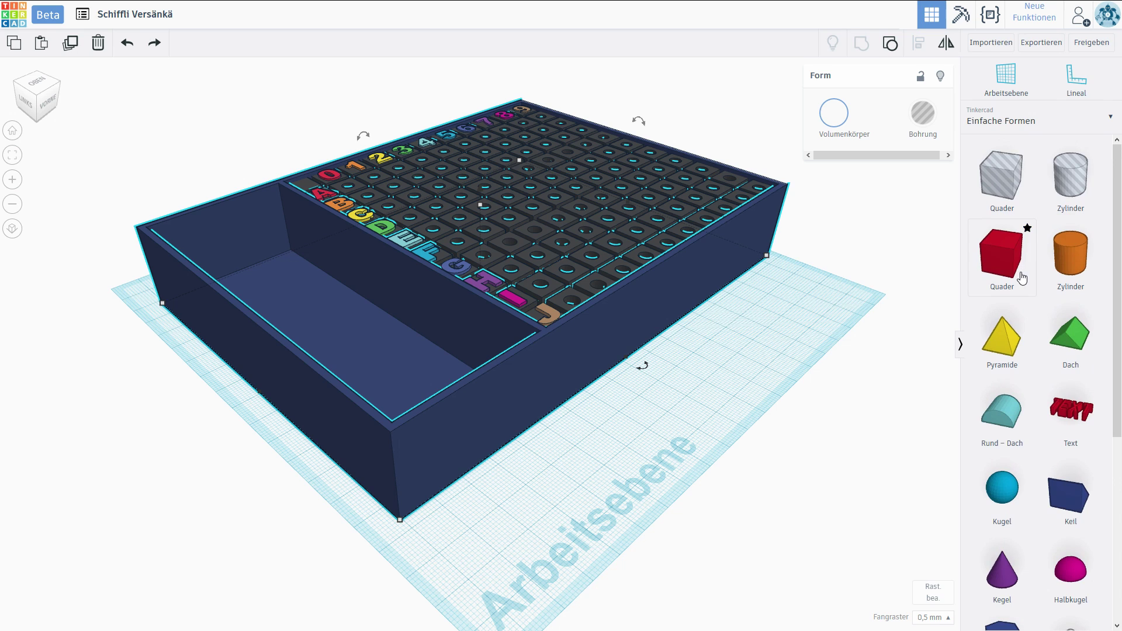
pyautogui.moveTo(1022, 278); pyautogui.dragTo(471, 531)
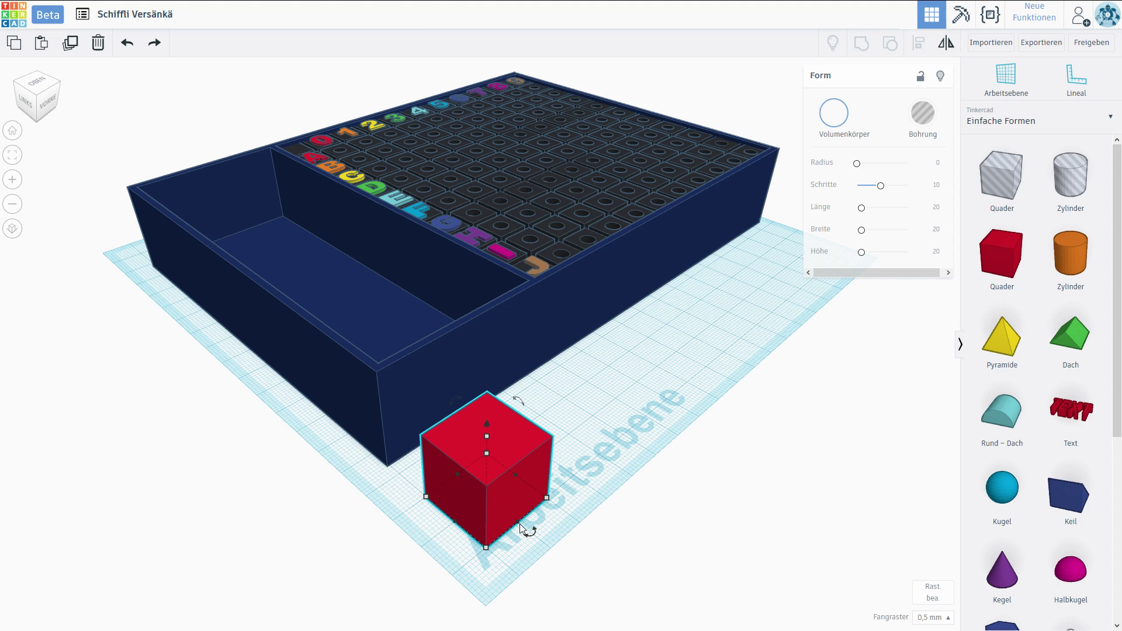
# Stretch the red box along the full front side of the board as a wall 5 mm thick and as high as the tray
pyautogui.moveTo(520, 524); pyautogui.dragTo(467, 485)
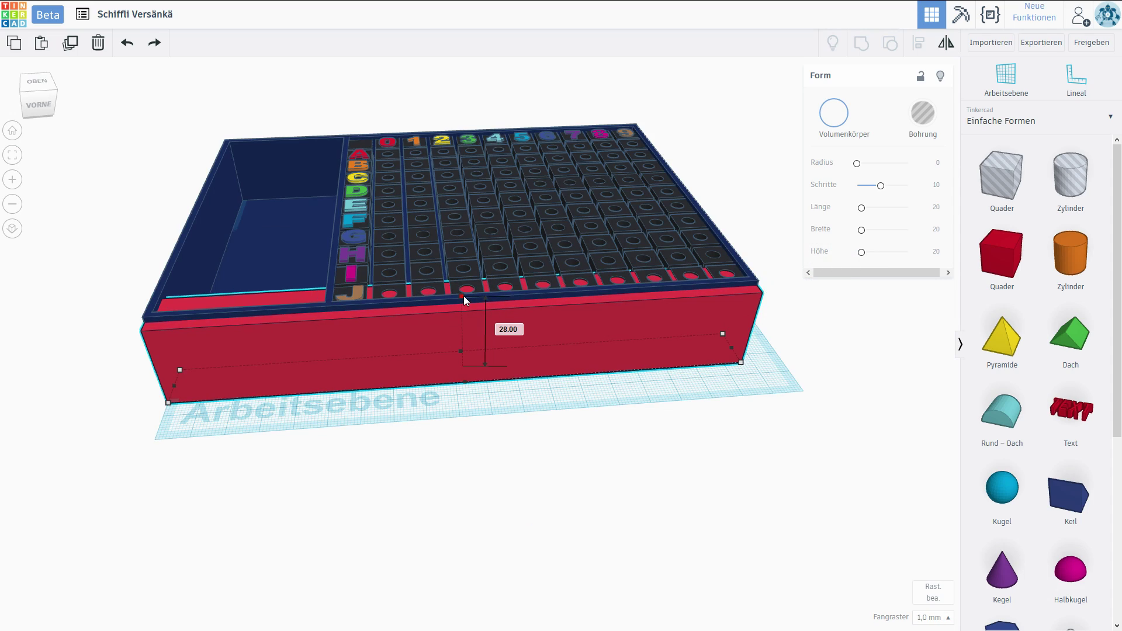
pyautogui.moveTo(464, 296); pyautogui.dragTo(464, 291)
pyautogui.moveTo(471, 372)
pyautogui.mouseDown(button='right')
pyautogui.moveTo(518, 391)
pyautogui.moveTo(626, 394)
pyautogui.moveTo(616, 349)
pyautogui.moveTo(407, 341)
pyautogui.moveTo(471, 391)
pyautogui.mouseUp(button='right')
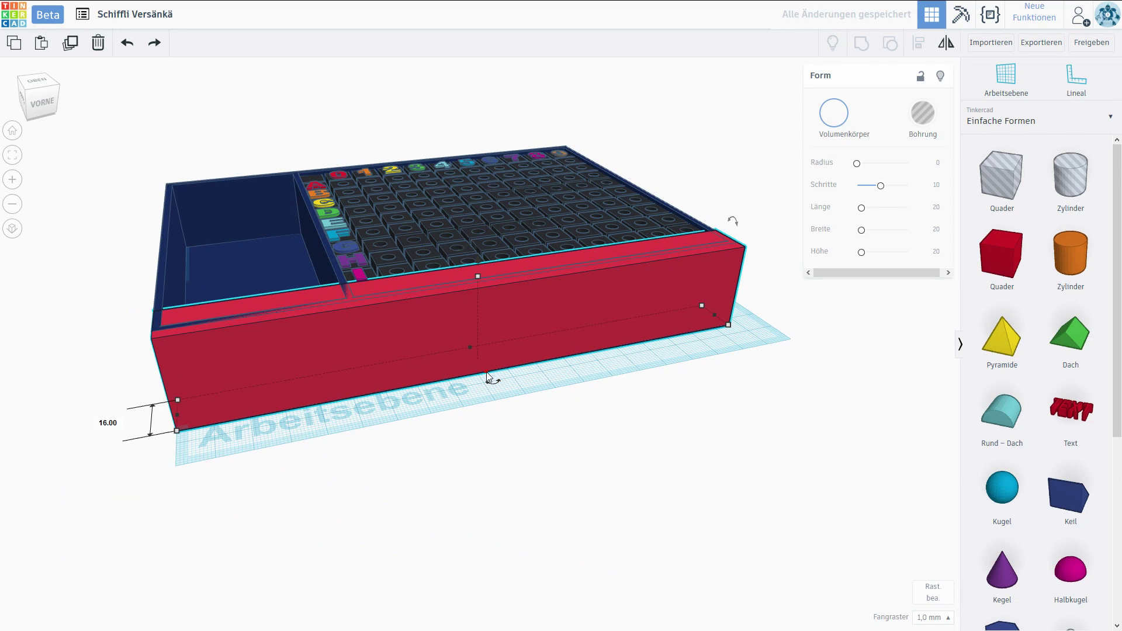
pyautogui.moveTo(469, 347); pyautogui.dragTo(476, 365)
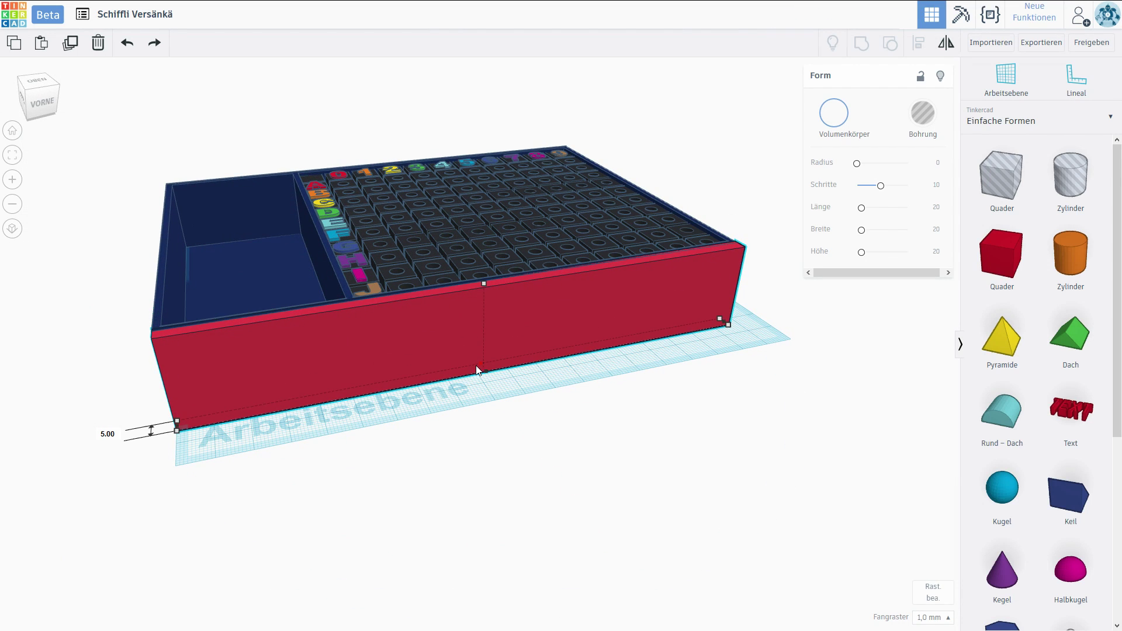
# Color the new front wall dark blue to match the tray
pyautogui.moveTo(451, 406); pyautogui.dragTo(744, 339, button='right')
pyautogui.click(820, 124)
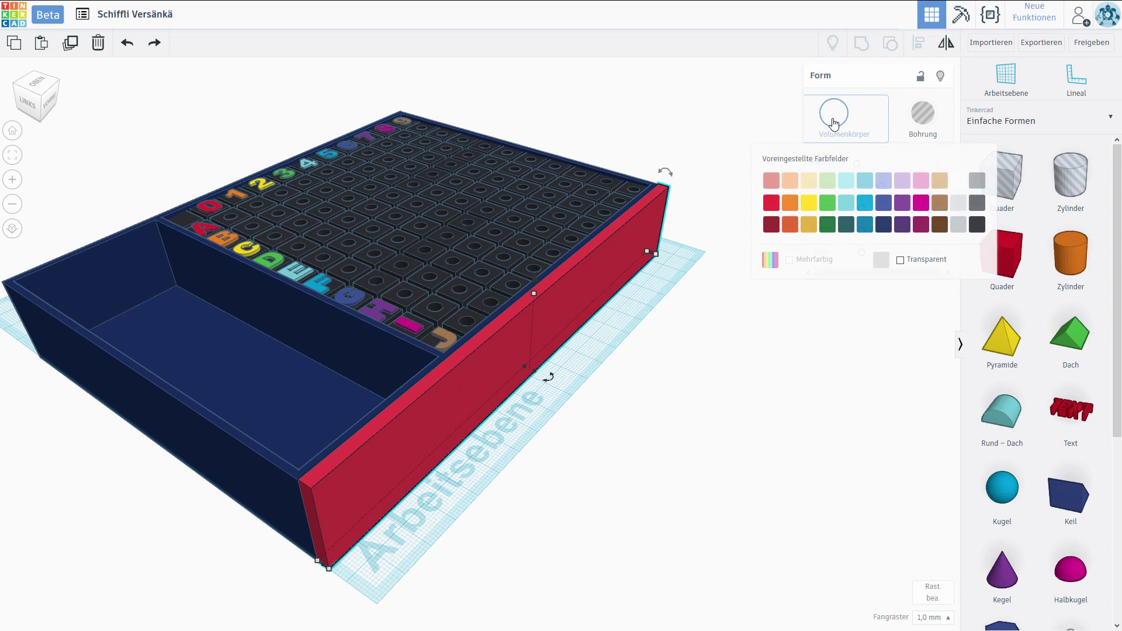
pyautogui.click(885, 230)
pyautogui.click(833, 117)
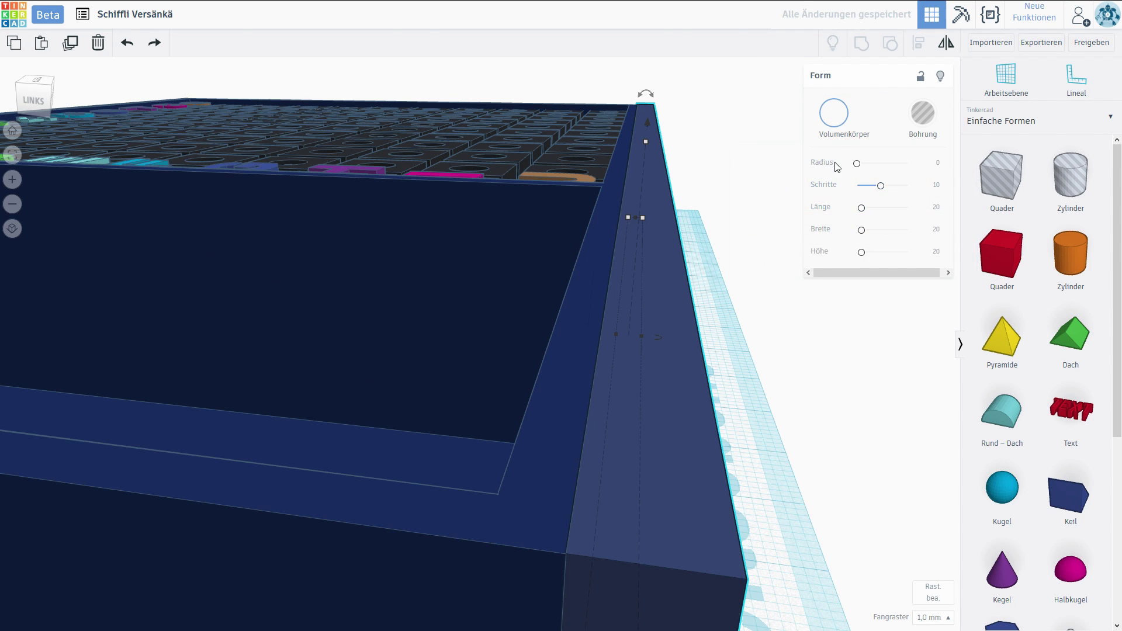
pyautogui.click(833, 115)
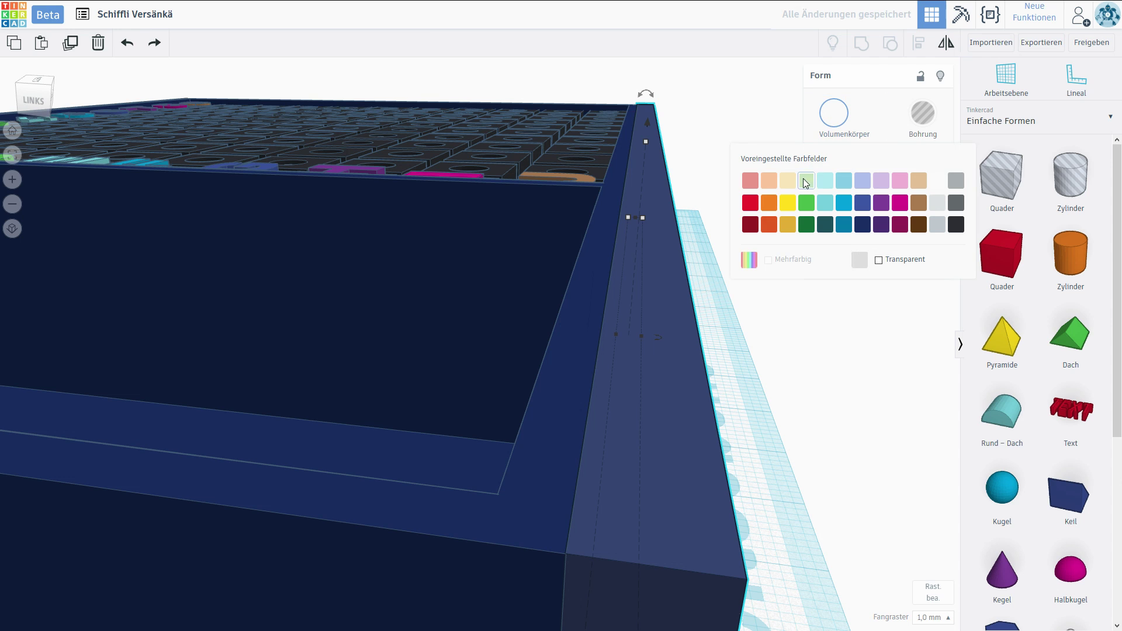
pyautogui.click(740, 121)
# Select the new front wall together with the board and group them into one object
pyautogui.moveTo(712, 218); pyautogui.dragTo(644, 248, button='right')
pyautogui.scroll(-2, 602, 272)
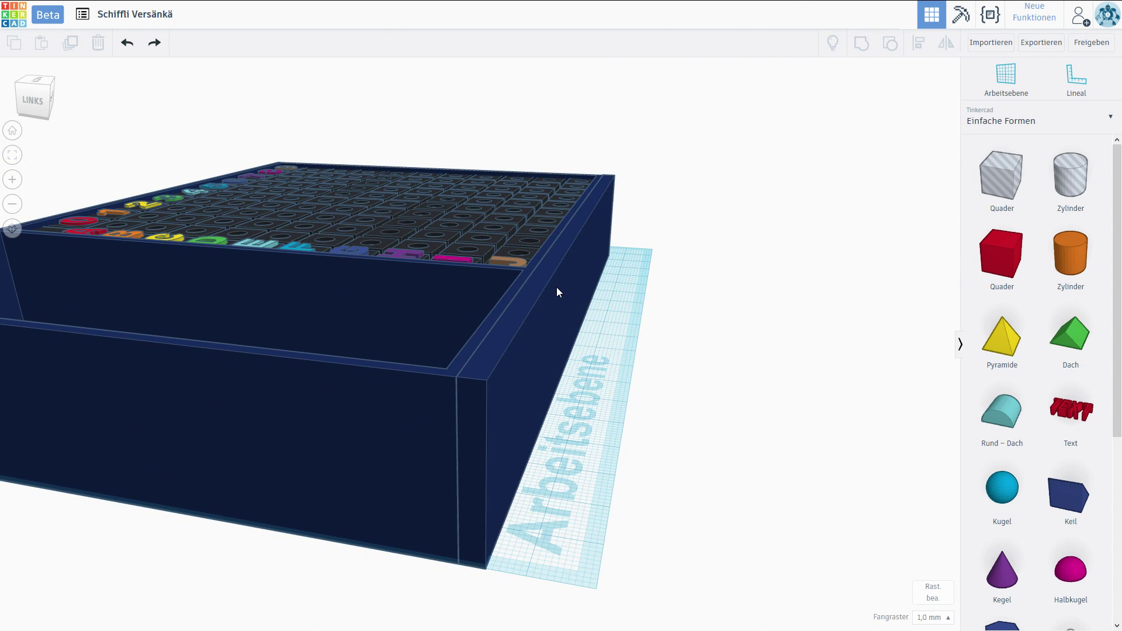
pyautogui.click(557, 288)
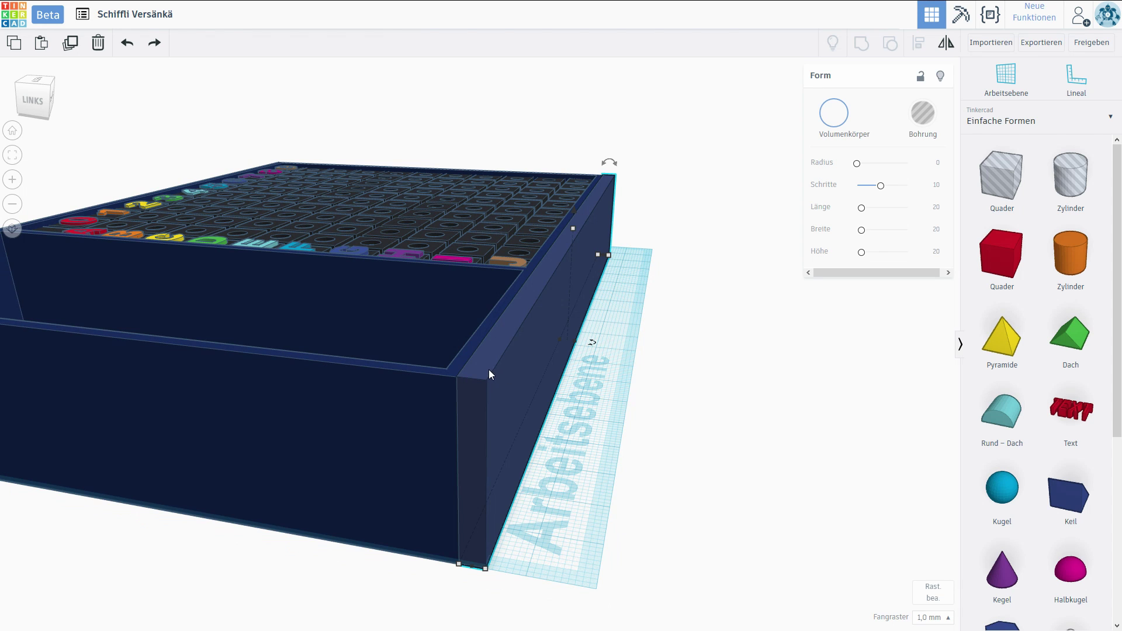
pyautogui.click(625, 357)
pyautogui.moveTo(515, 404); pyautogui.dragTo(485, 415, button='right')
pyautogui.moveTo(714, 375); pyautogui.dragTo(387, 443)
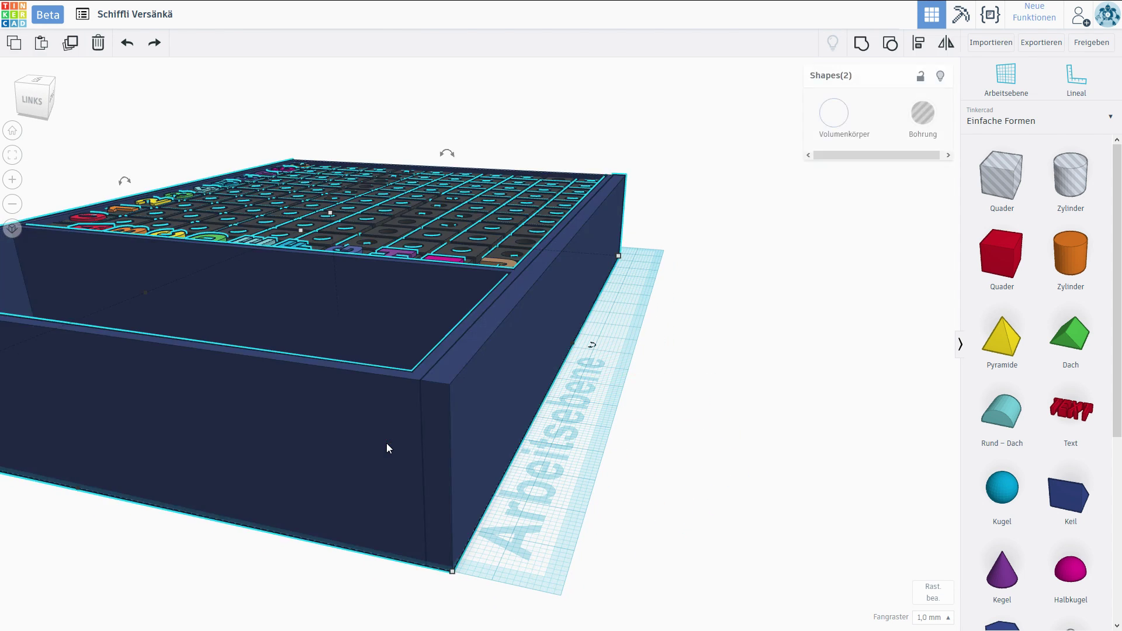
pyautogui.click(861, 53)
# Examine the grouped board with its thickened front wall, storage recess and corner dimensions from several sides
pyautogui.scroll(-3, 541, 415)
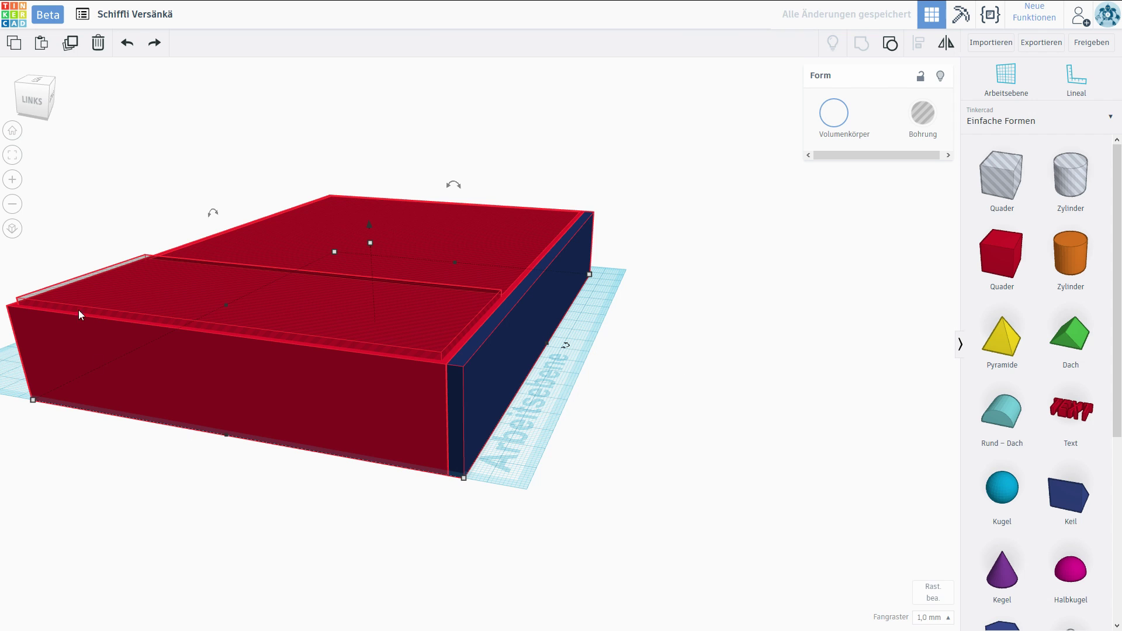
pyautogui.scroll(-3, 677, 278)
pyautogui.moveTo(747, 322); pyautogui.dragTo(705, 333, button='right')
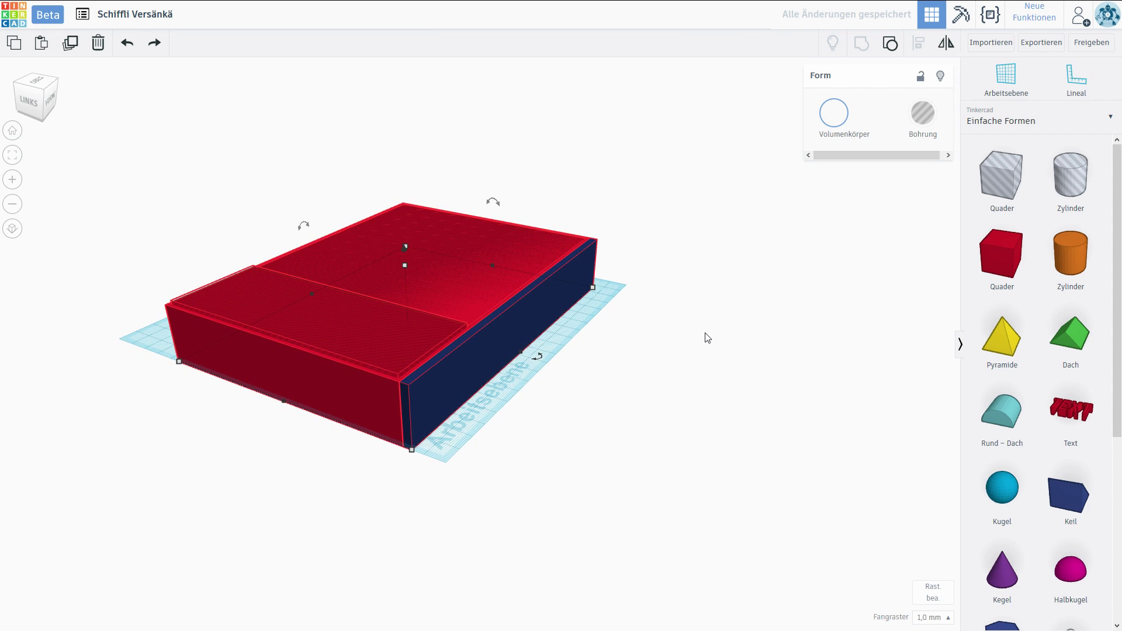
pyautogui.scroll(5, 707, 338)
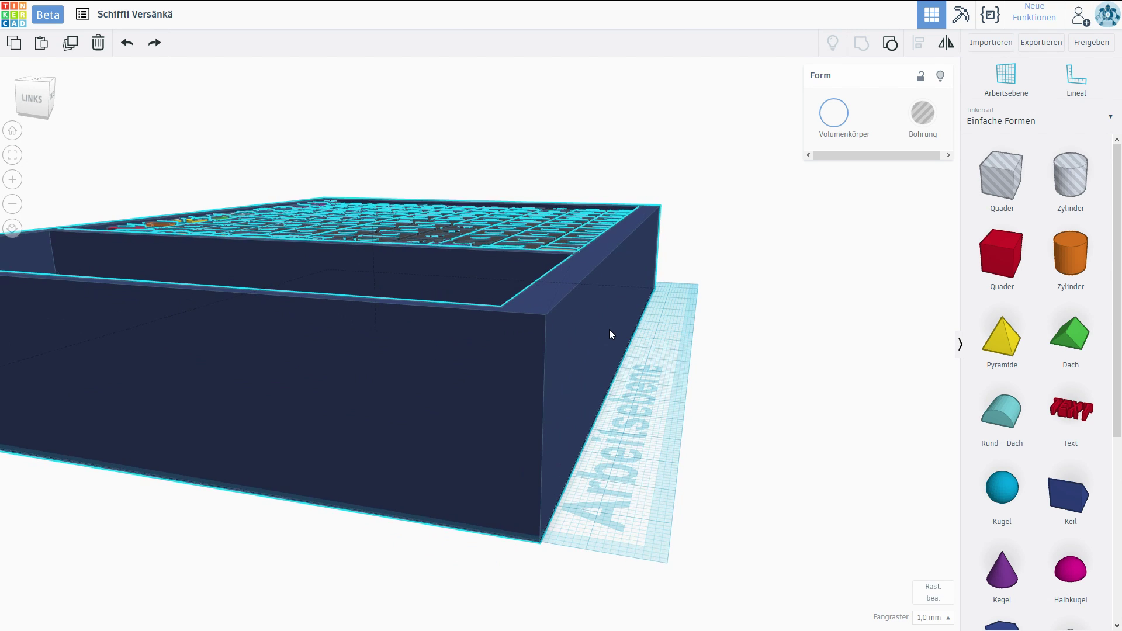
pyautogui.moveTo(678, 418); pyautogui.dragTo(728, 353, button='middle')
pyautogui.scroll(-5, 597, 339)
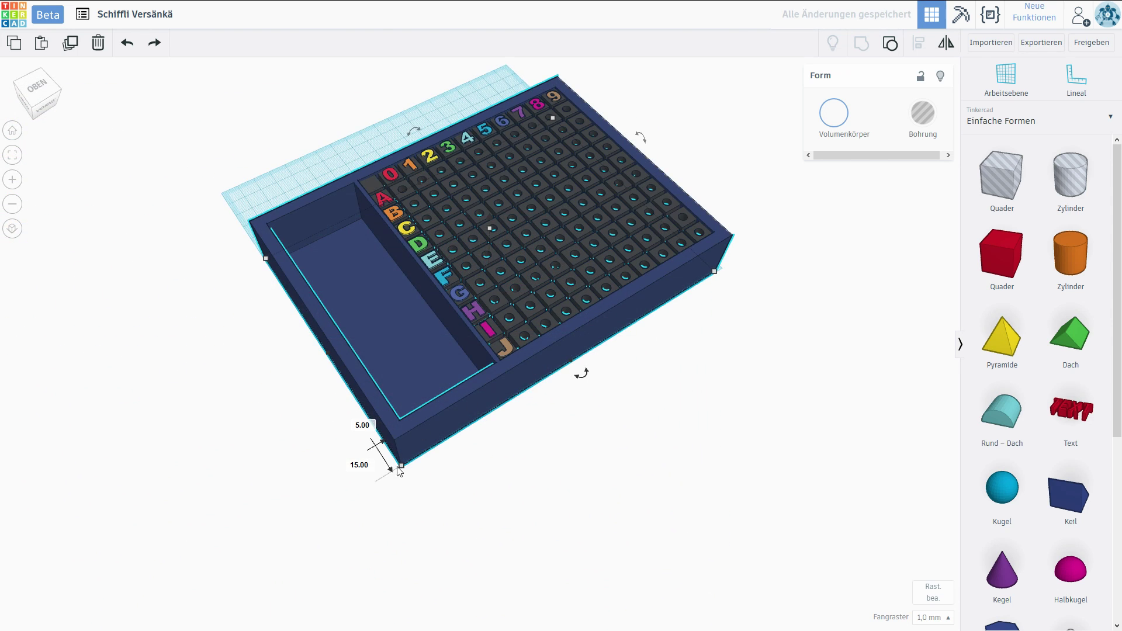
pyautogui.moveTo(401, 467)
pyautogui.moveTo(402, 471); pyautogui.dragTo(721, 359, button='right')
pyautogui.moveTo(622, 313); pyautogui.dragTo(739, 332, button='right')
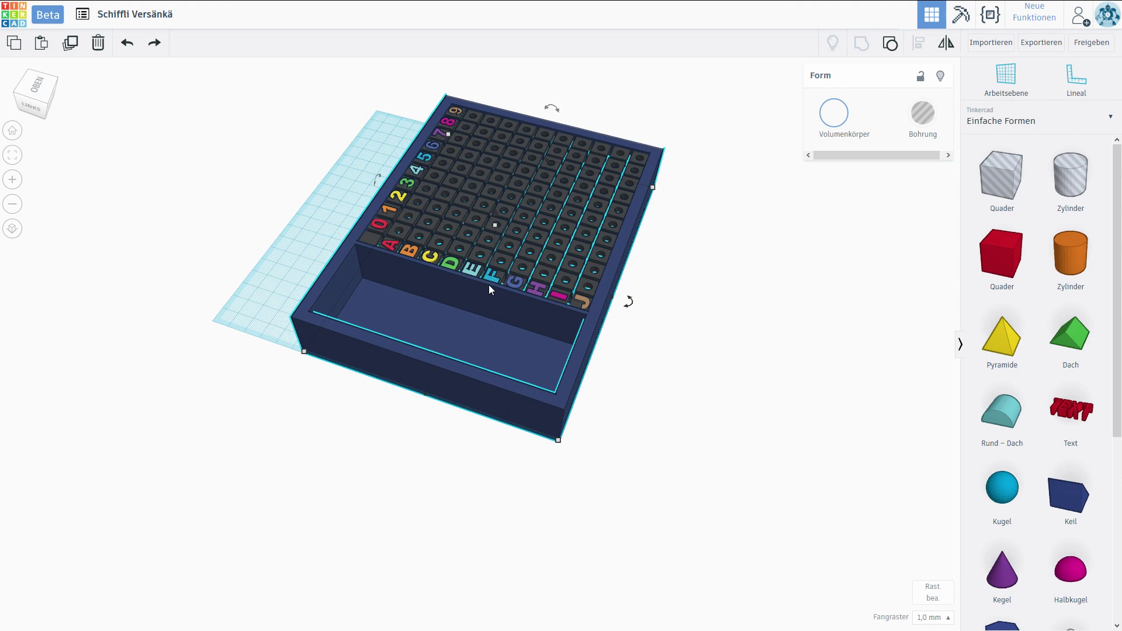
# Duplicate the complete board and move the copy next to the original's back edge
pyautogui.hotkey('ctrl', 'd')
pyautogui.moveTo(552, 244); pyautogui.dragTo(334, 177)
pyautogui.moveTo(365, 204); pyautogui.dragTo(479, 283, button='middle')
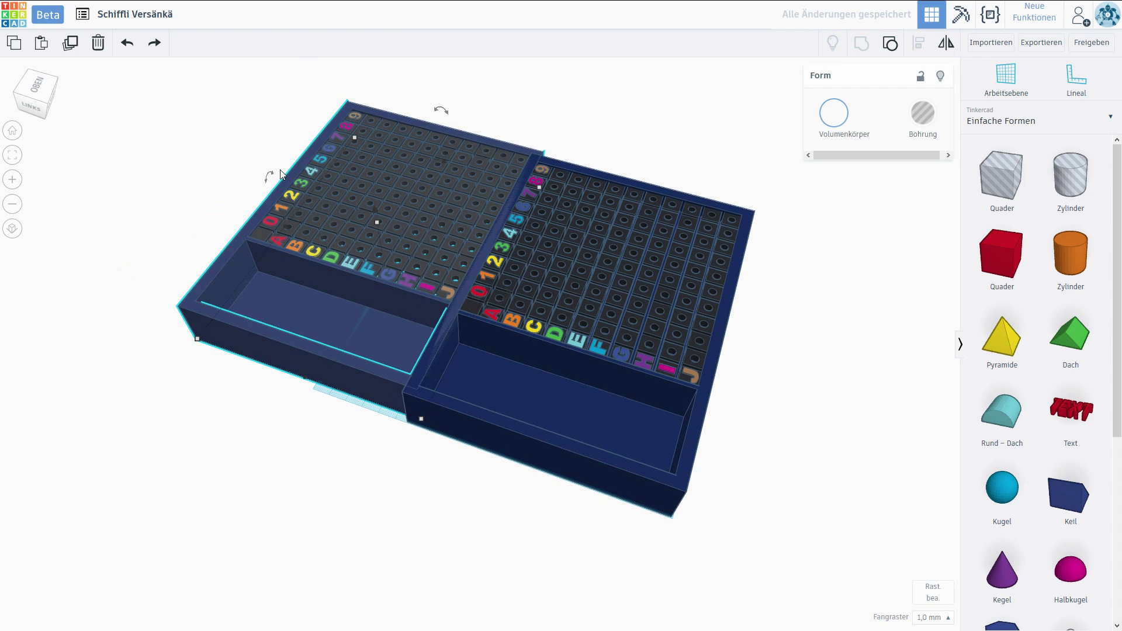
# Rotate the copied board 90° upright and raise it above the workplane so it stands at the lower board's back edge like an open lid
pyautogui.moveTo(445, 112)
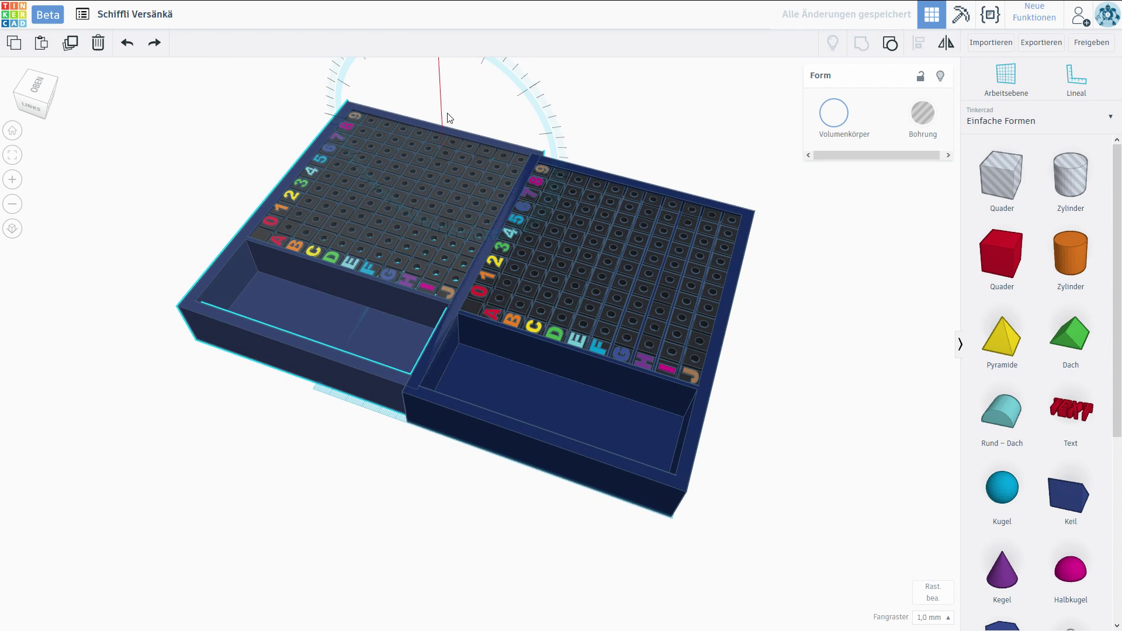
pyautogui.moveTo(450, 117); pyautogui.dragTo(489, 163)
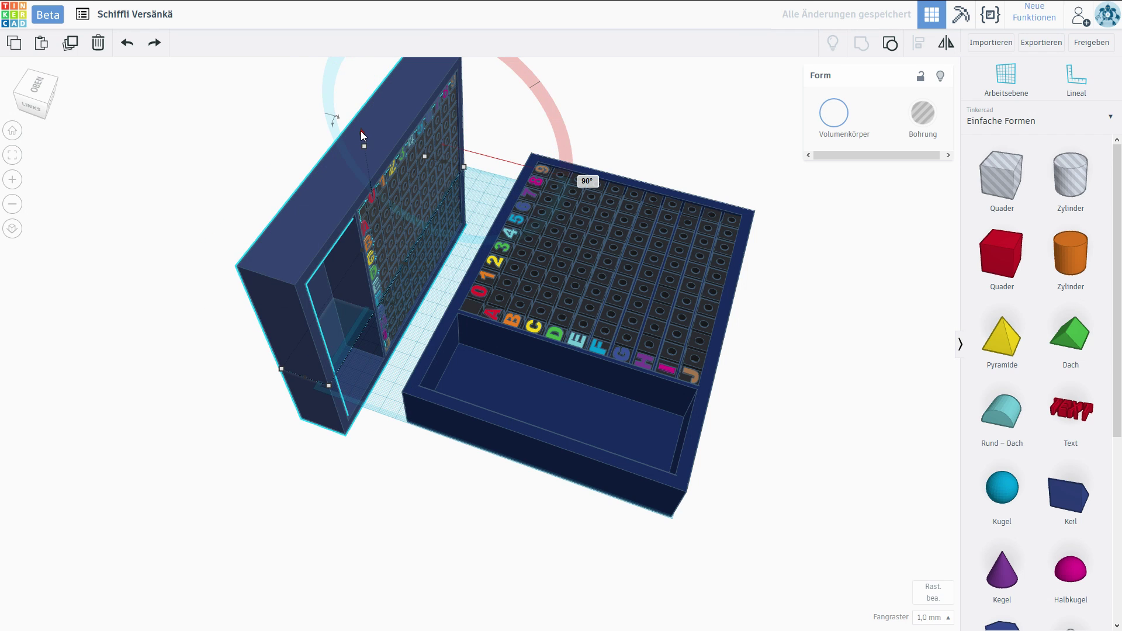
pyautogui.scroll(3, 363, 222)
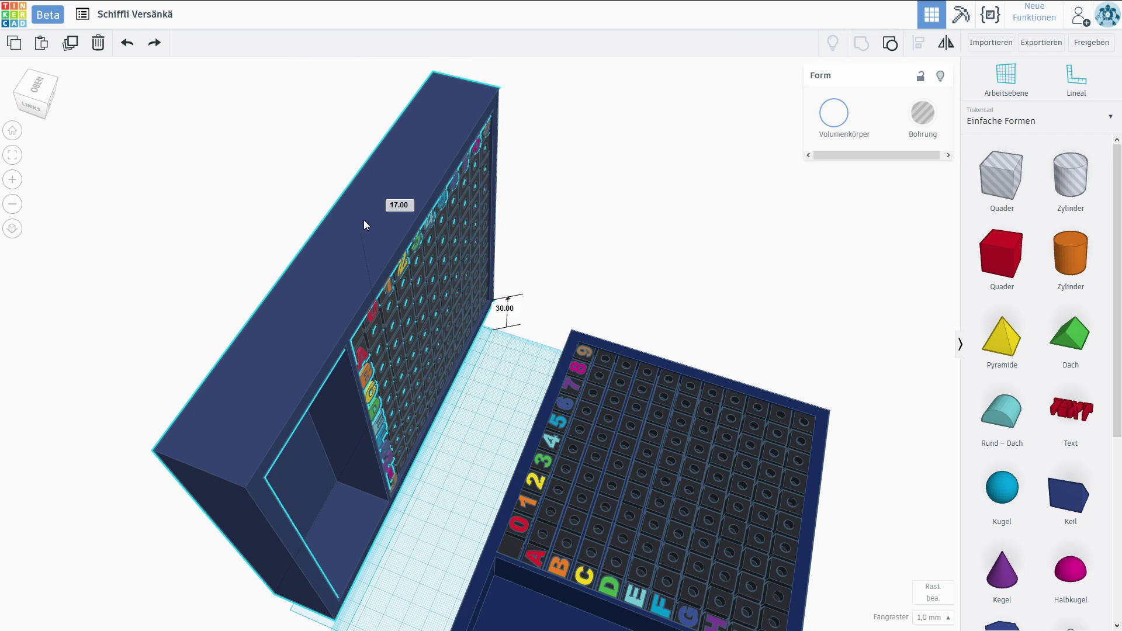
pyautogui.moveTo(700, 455); pyautogui.dragTo(720, 233, button='middle')
pyautogui.moveTo(720, 233); pyautogui.dragTo(595, 325, button='right')
pyautogui.moveTo(545, 240); pyautogui.dragTo(559, 352, button='middle')
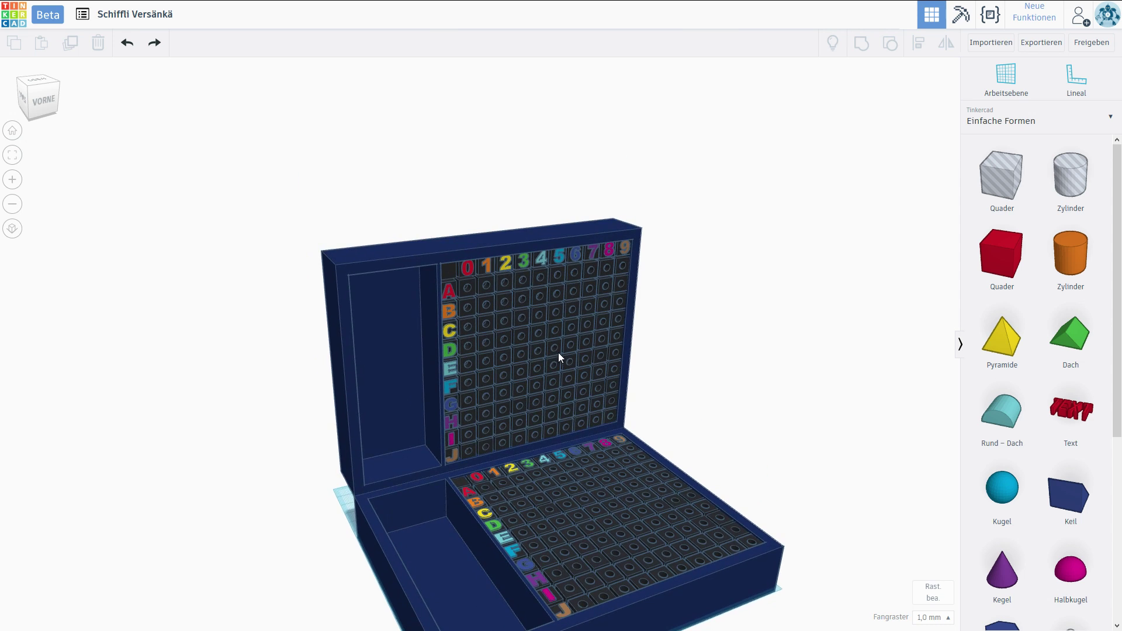
# Ungroup the upright board to detach its added outer wall from the tray
pyautogui.scroll(4, 529, 320)
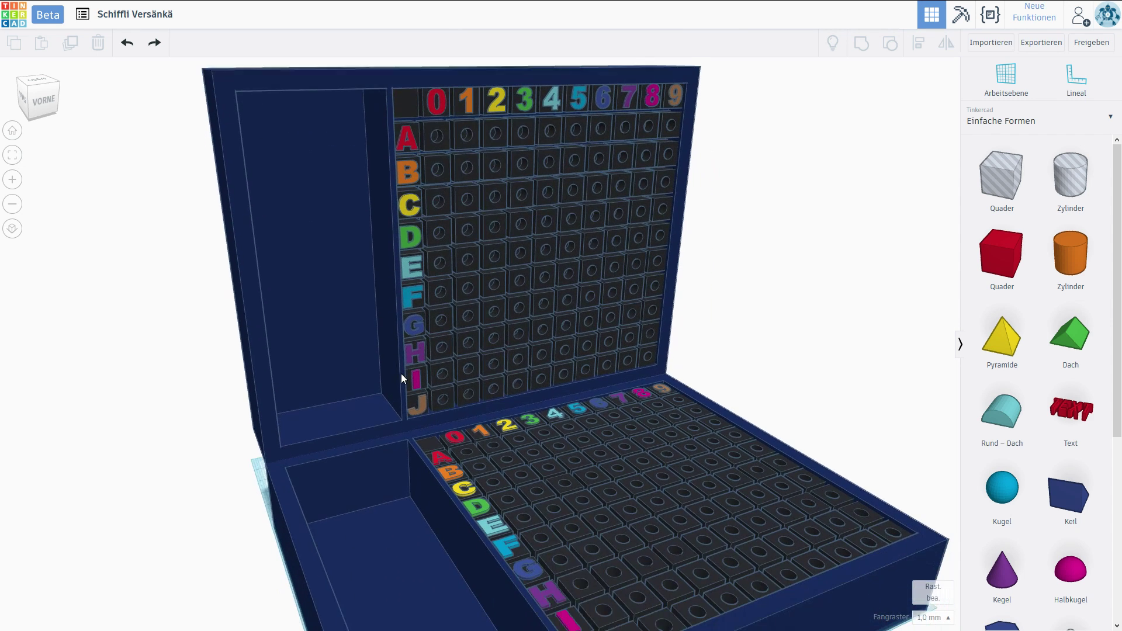
pyautogui.scroll(-3, 343, 220)
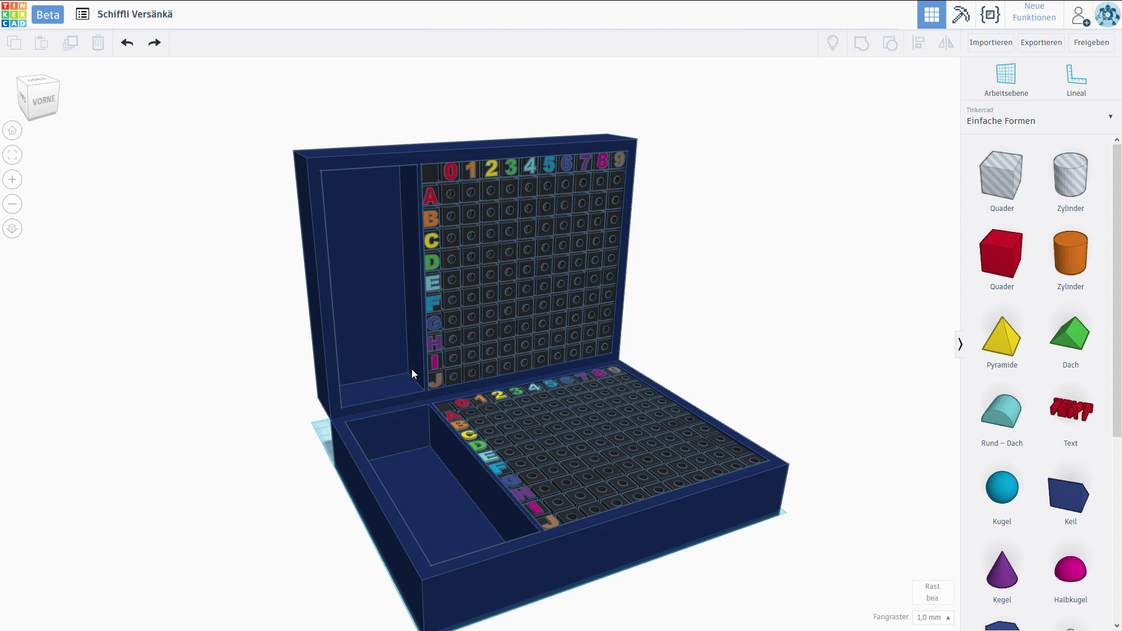
pyautogui.moveTo(411, 369); pyautogui.dragTo(442, 380, button='right')
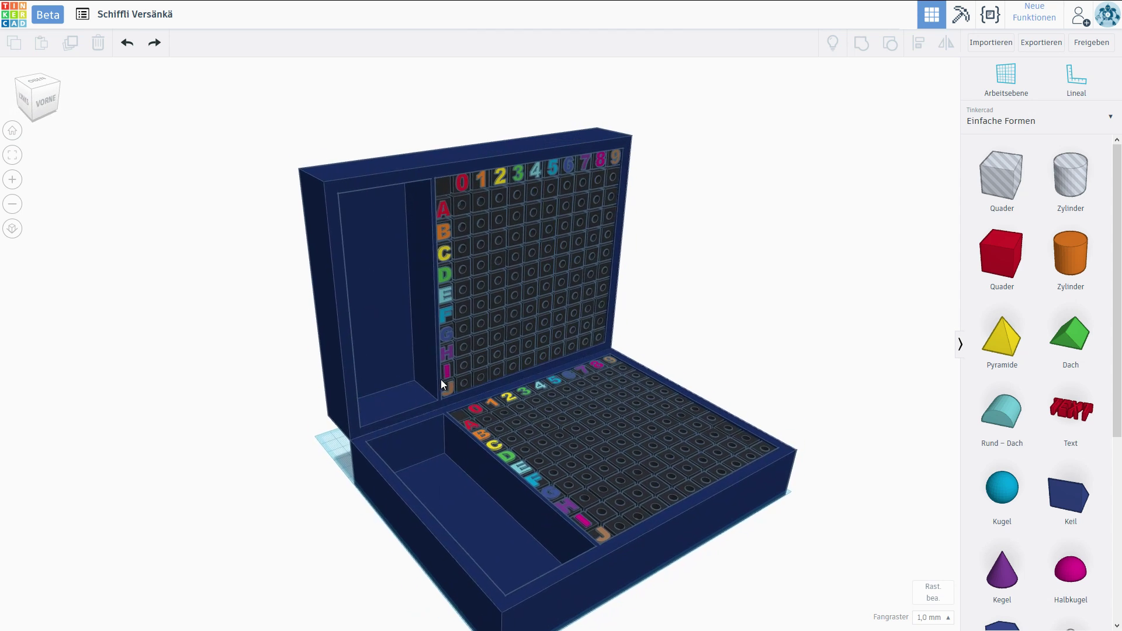
pyautogui.click(484, 294)
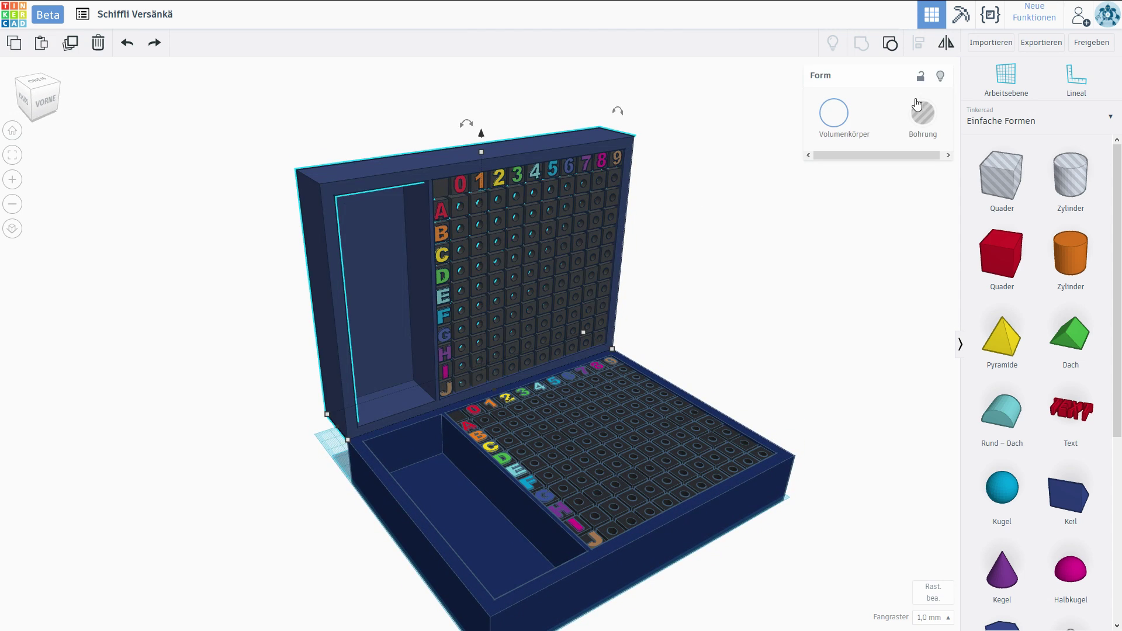
pyautogui.click(738, 246)
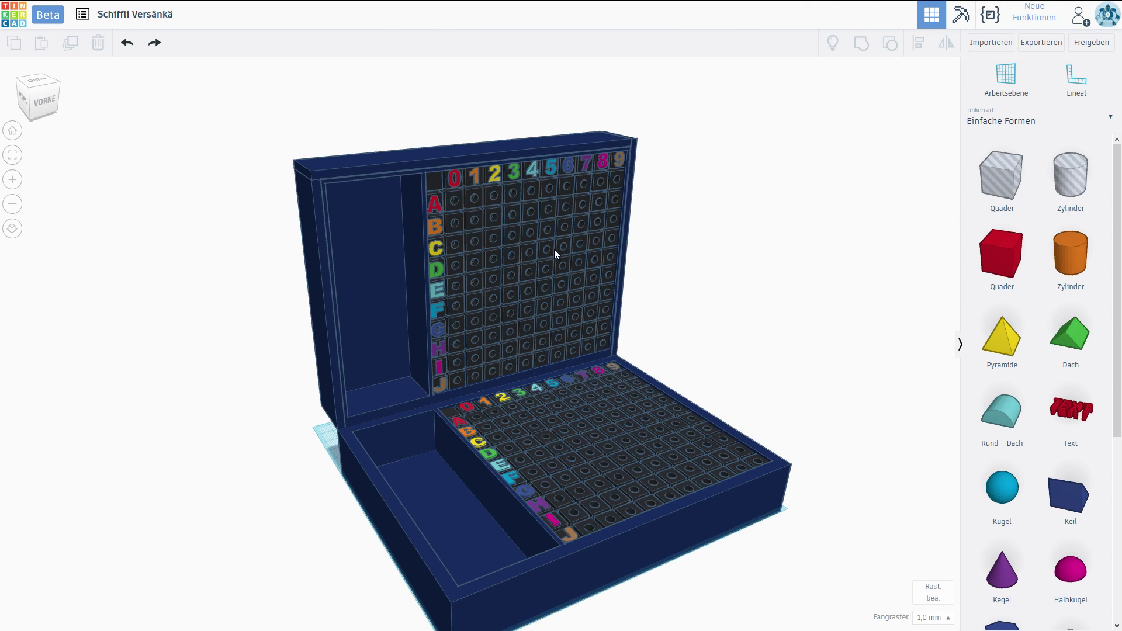
# Ungroup the remaining upright tray with its recess, grid, letters and digits
pyautogui.click(464, 239)
pyautogui.scroll(4, 463, 241)
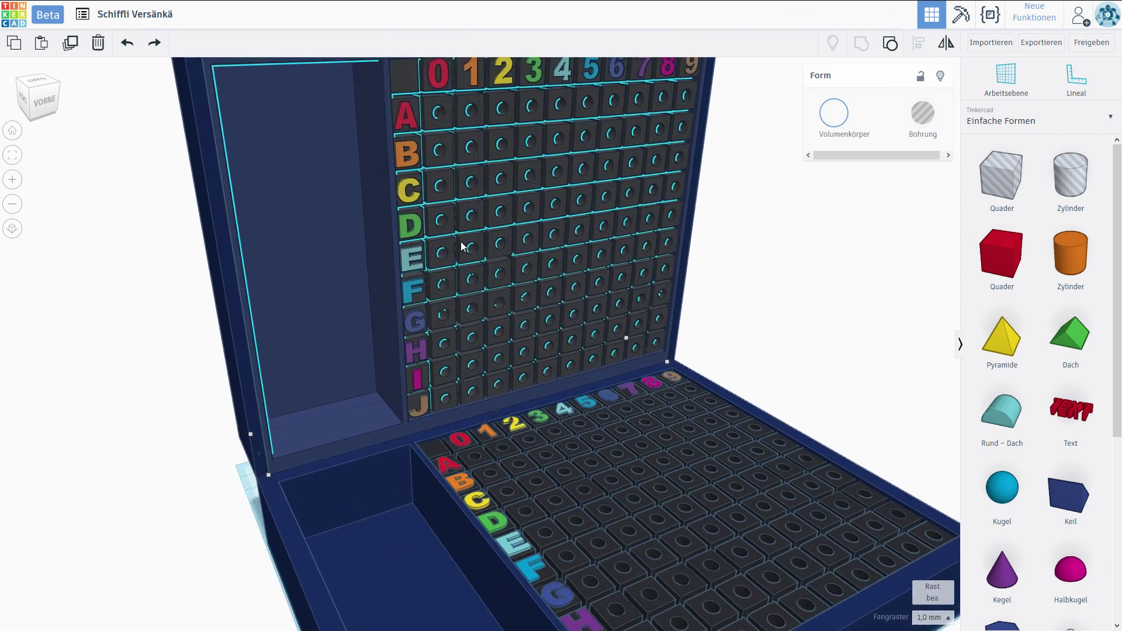
pyautogui.scroll(-4, 549, 140)
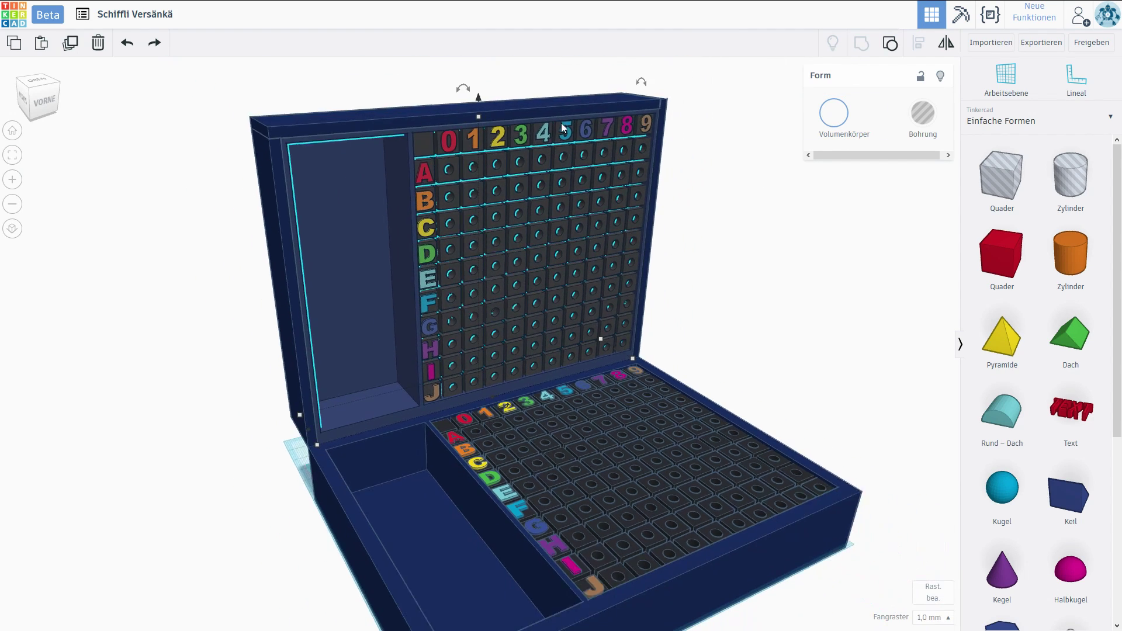
pyautogui.click(891, 49)
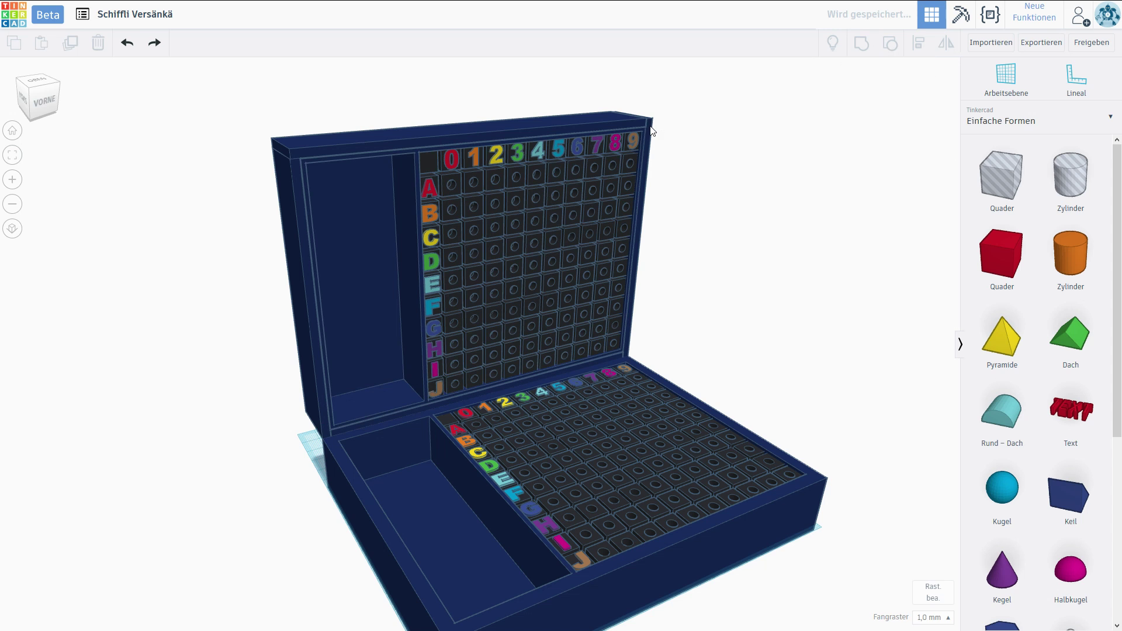
# Clear the lettered and numbered grid from the upright board and thin its red inner block from the rear
pyautogui.moveTo(726, 205); pyautogui.dragTo(493, 339, button='right')
pyautogui.click(512, 260)
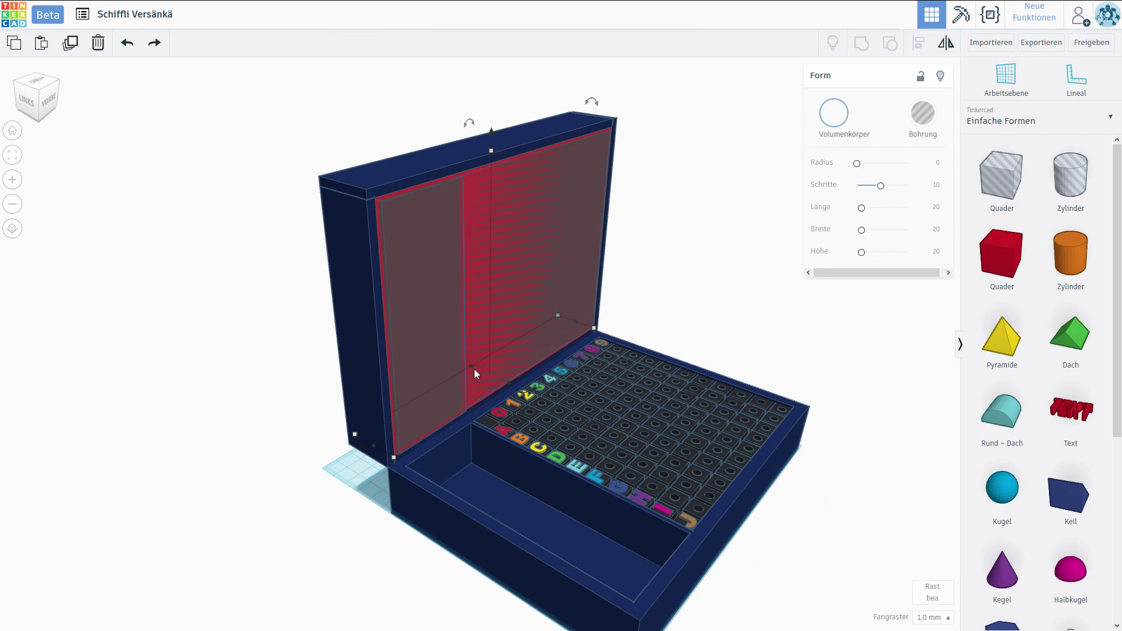
pyautogui.moveTo(478, 370); pyautogui.dragTo(489, 373)
pyautogui.moveTo(489, 373); pyautogui.dragTo(560, 251, button='right')
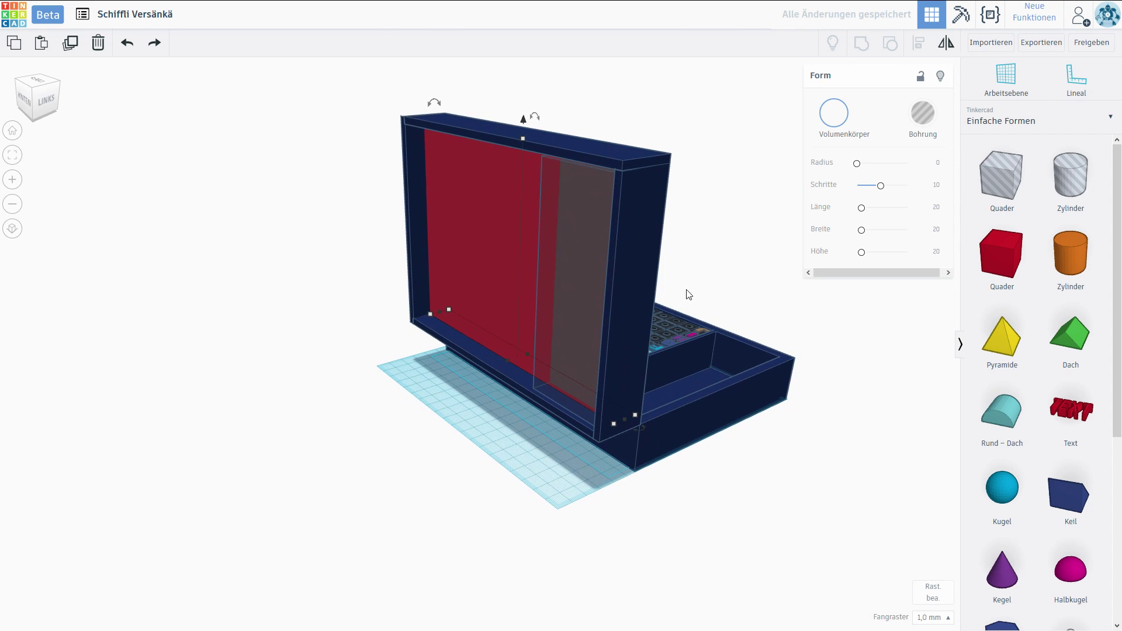
# Reduce the depth of the storage recess hole in the upright board by moving its rear face inward
pyautogui.click(559, 251)
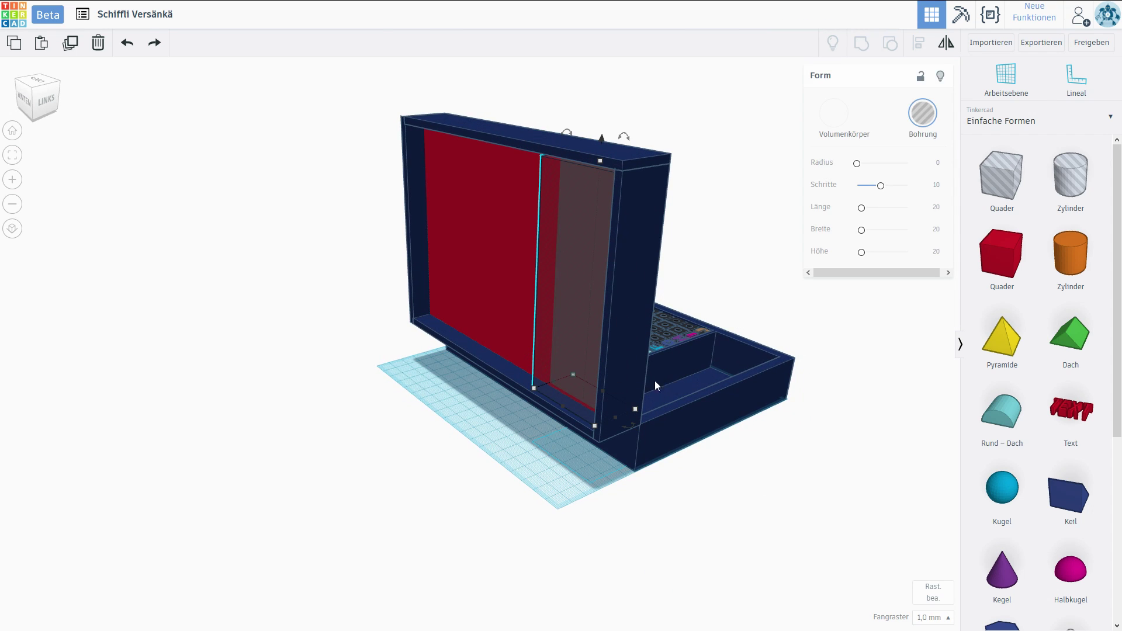
pyautogui.moveTo(562, 404)
pyautogui.moveTo(562, 412); pyautogui.dragTo(632, 265, button='right')
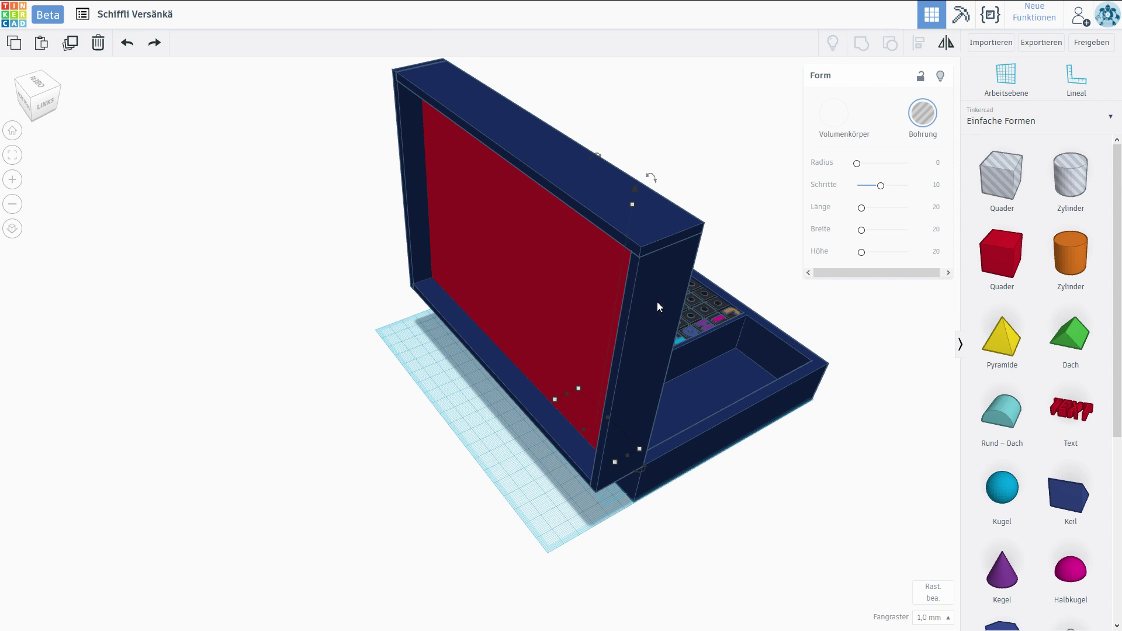
# Group the upright board's storage recess and grid recess holes with its inner block and outer wall to cut both recesses
pyautogui.click(595, 191)
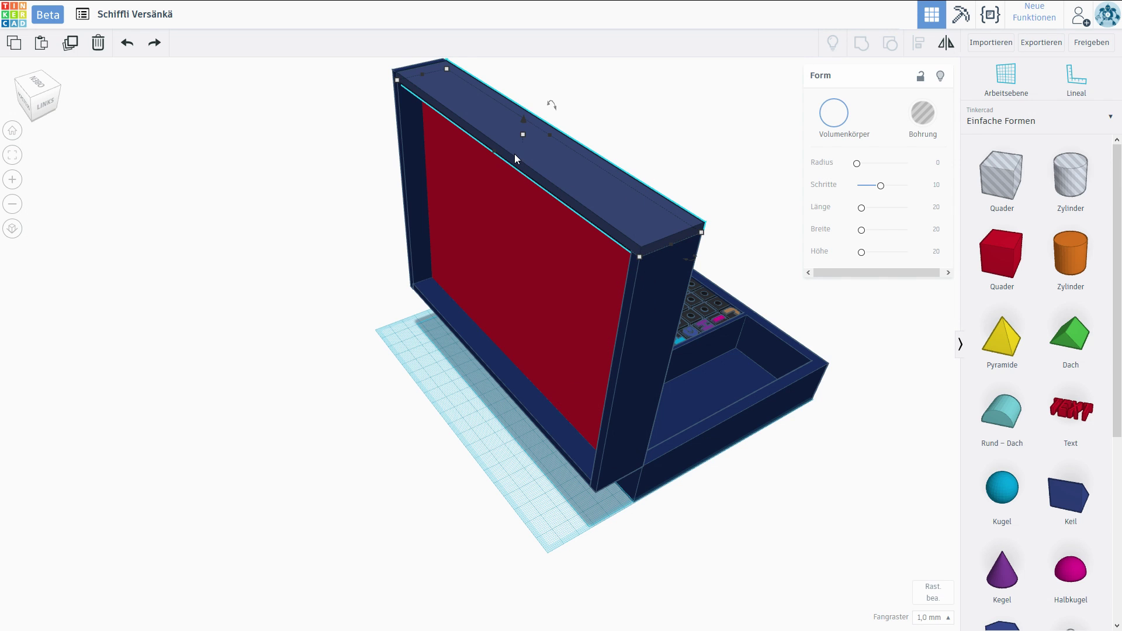
pyautogui.moveTo(494, 151); pyautogui.dragTo(515, 145)
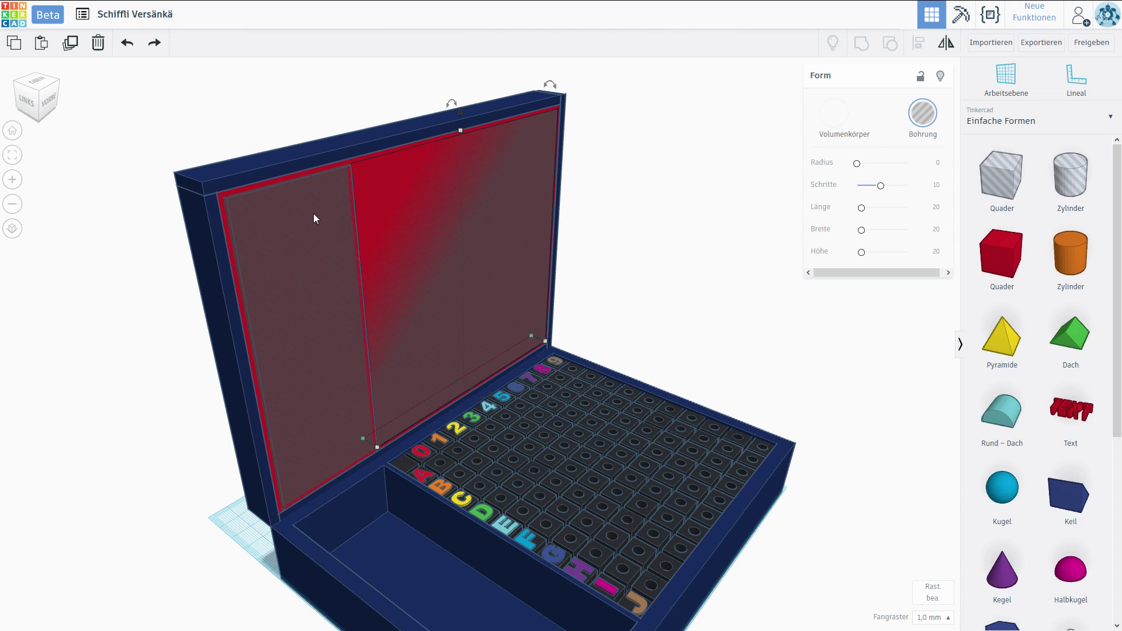
pyautogui.keyDown('shift'); pyautogui.click(314, 214); pyautogui.keyUp('shift')
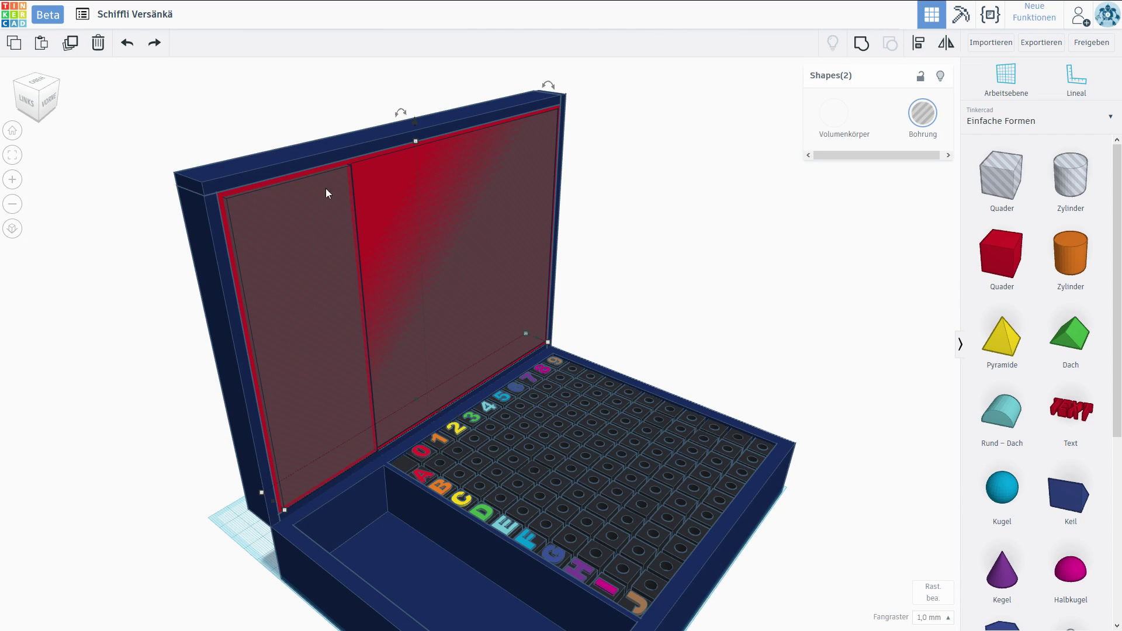
pyautogui.click(862, 42)
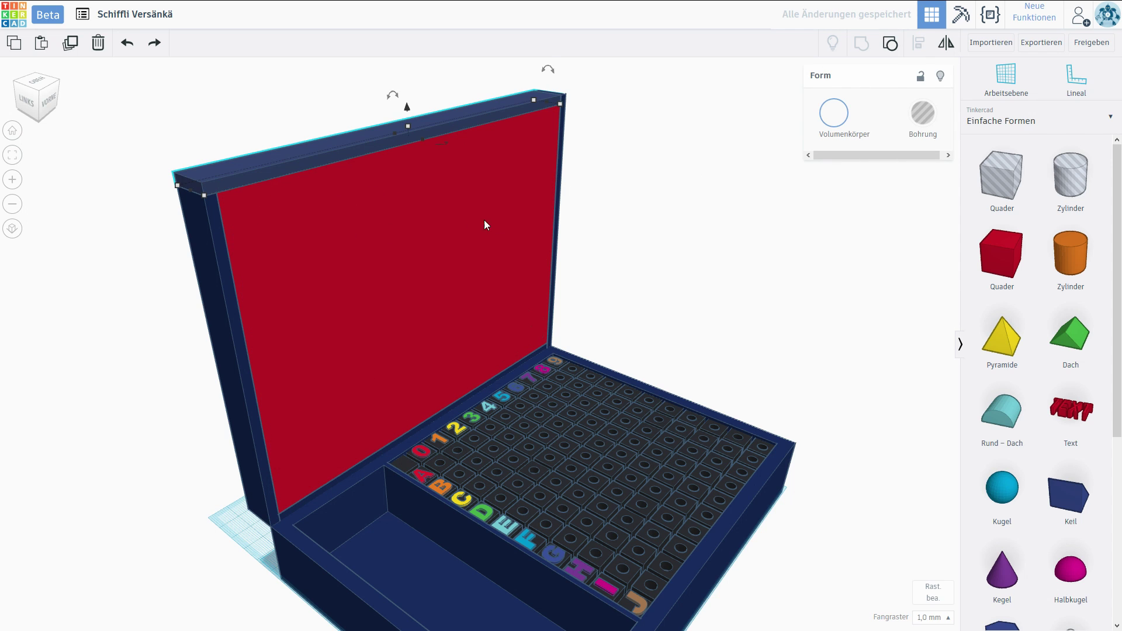
pyautogui.moveTo(710, 211); pyautogui.dragTo(671, 203, button='right')
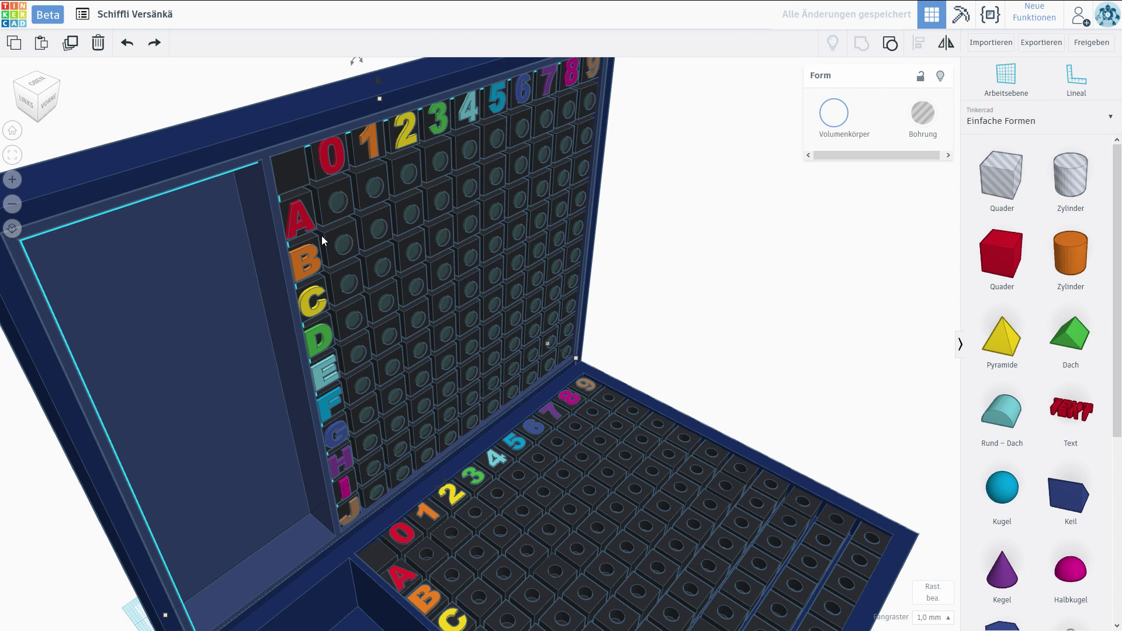
# Group all parts of the upright board without the flat base board, and enable Mehrfarbig to keep their individual colours
pyautogui.scroll(-5, 314, 224)
pyautogui.scroll(2, 560, 248)
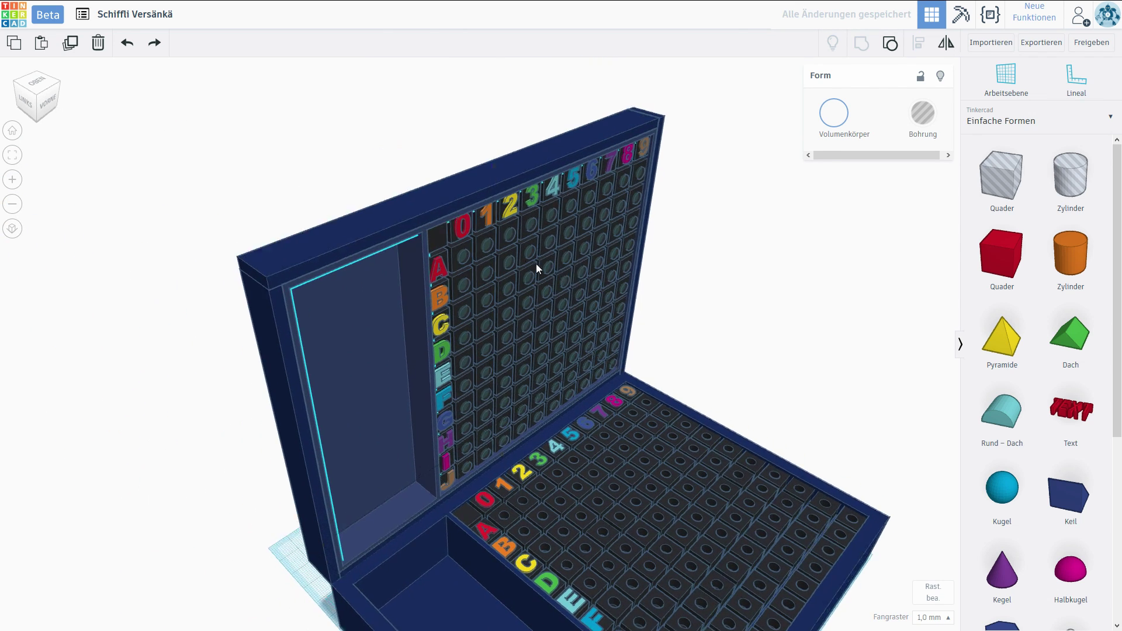
pyautogui.moveTo(525, 262); pyautogui.dragTo(423, 226, button='right')
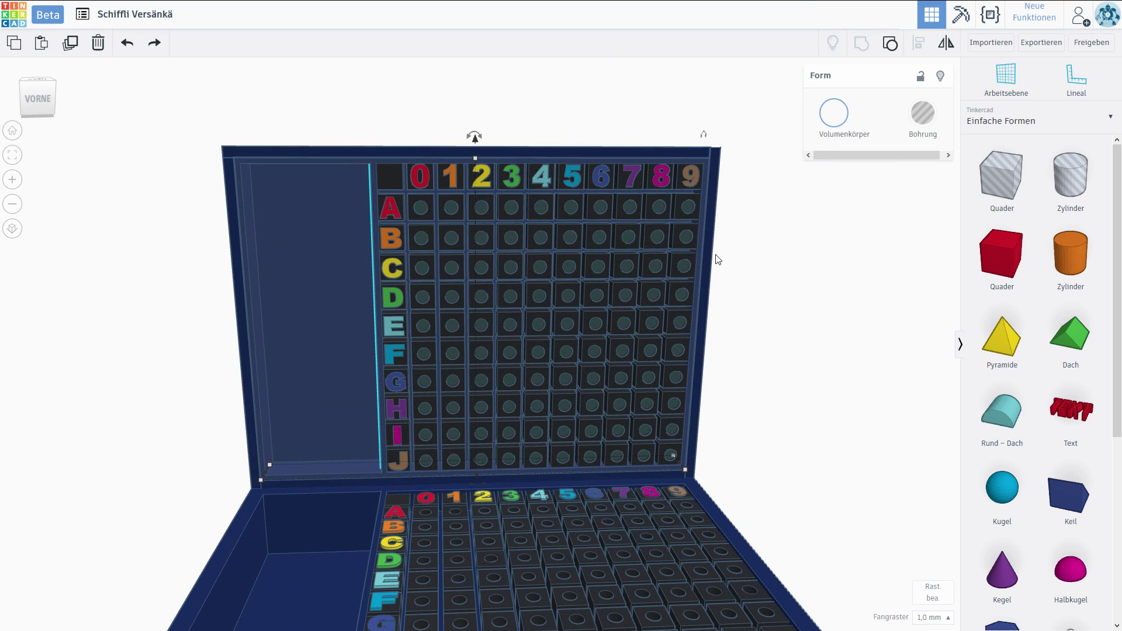
pyautogui.scroll(-4, 718, 259)
pyautogui.moveTo(283, 168); pyautogui.dragTo(708, 491)
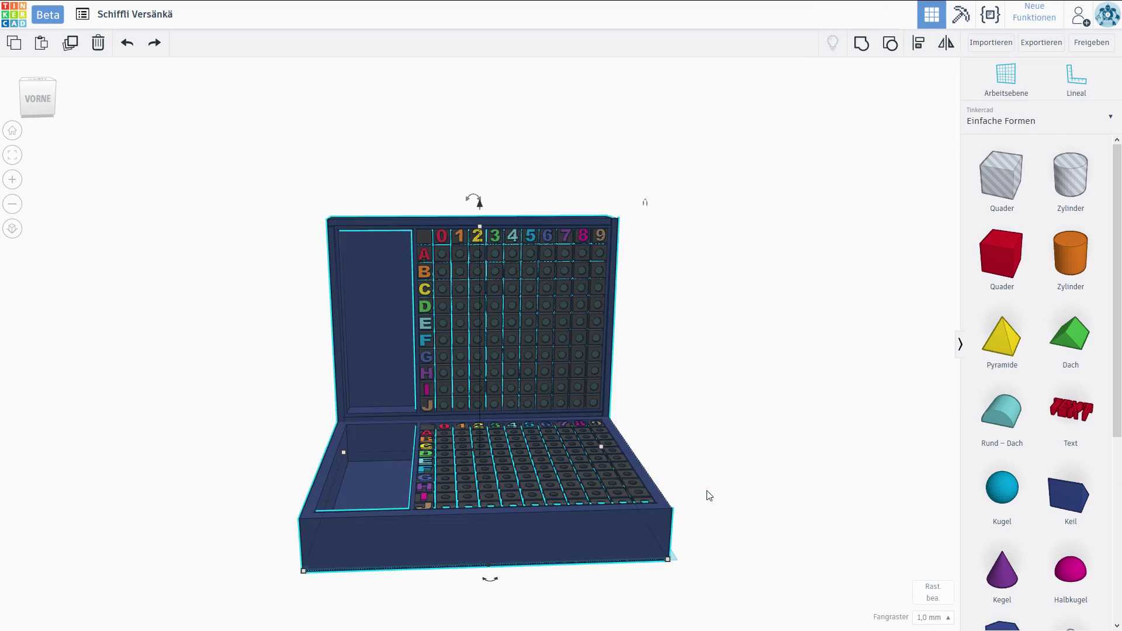
pyautogui.keyDown('shift'); pyautogui.click(495, 501); pyautogui.keyUp('shift')
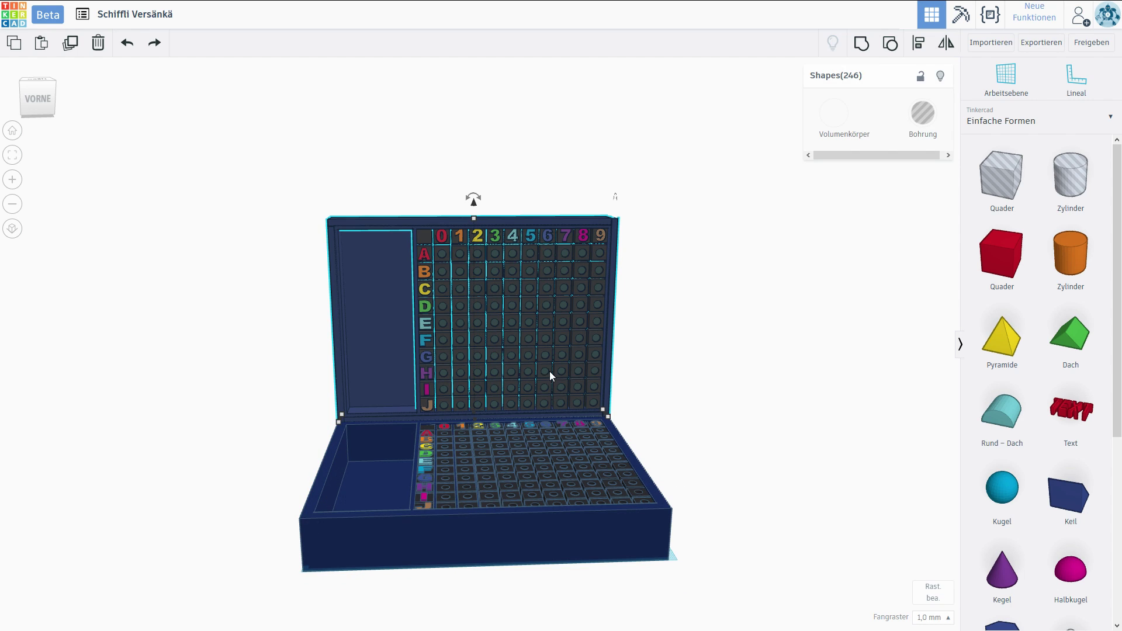
pyautogui.click(860, 48)
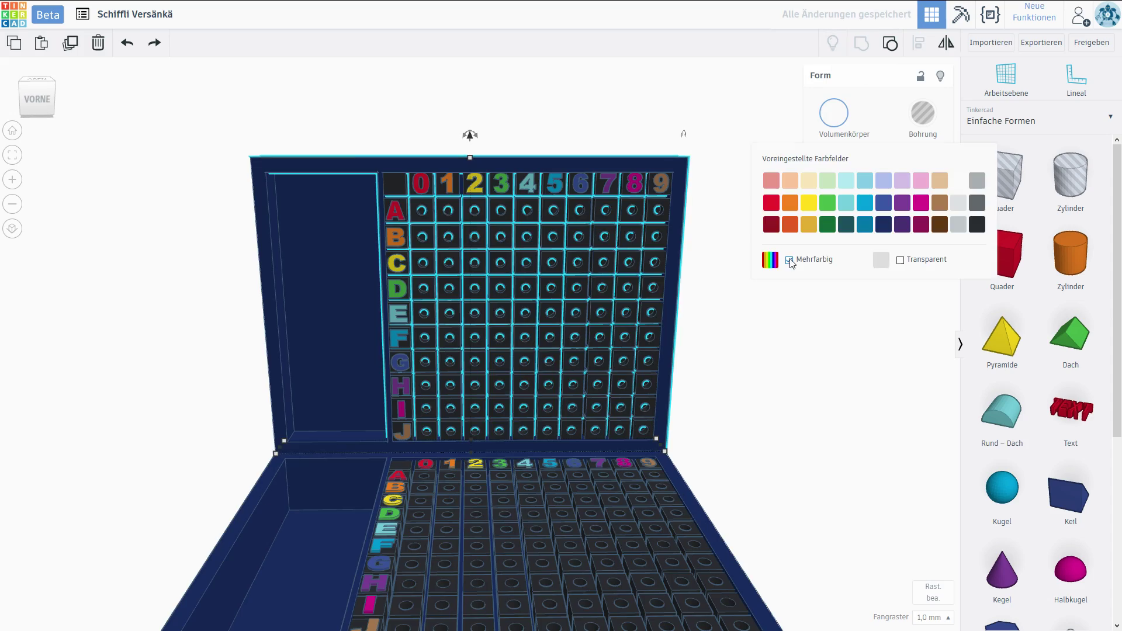
pyautogui.click(786, 380)
# Examine the open game case with its upright and flat boards from several angles
pyautogui.moveTo(786, 380); pyautogui.dragTo(635, 386, button='right')
pyautogui.scroll(3, 646, 374)
pyautogui.scroll(-5, 614, 322)
pyautogui.scroll(3, 380, 292)
pyautogui.moveTo(311, 408); pyautogui.dragTo(530, 375, button='right')
pyautogui.moveTo(719, 310); pyautogui.dragTo(387, 400, button='right')
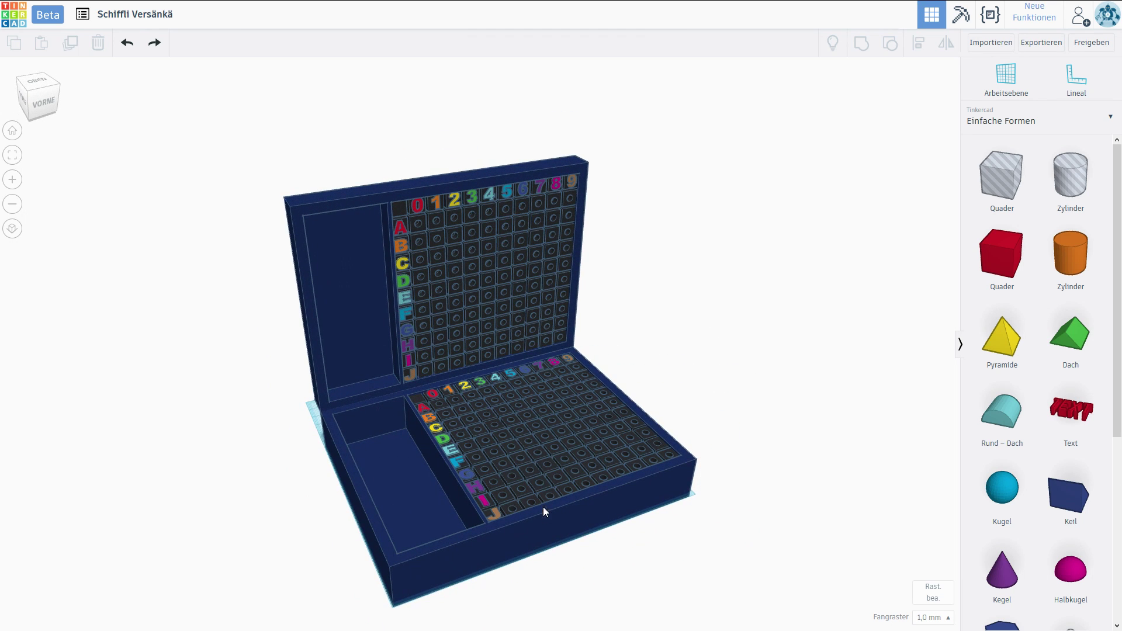
pyautogui.moveTo(598, 530); pyautogui.dragTo(559, 533, button='right')
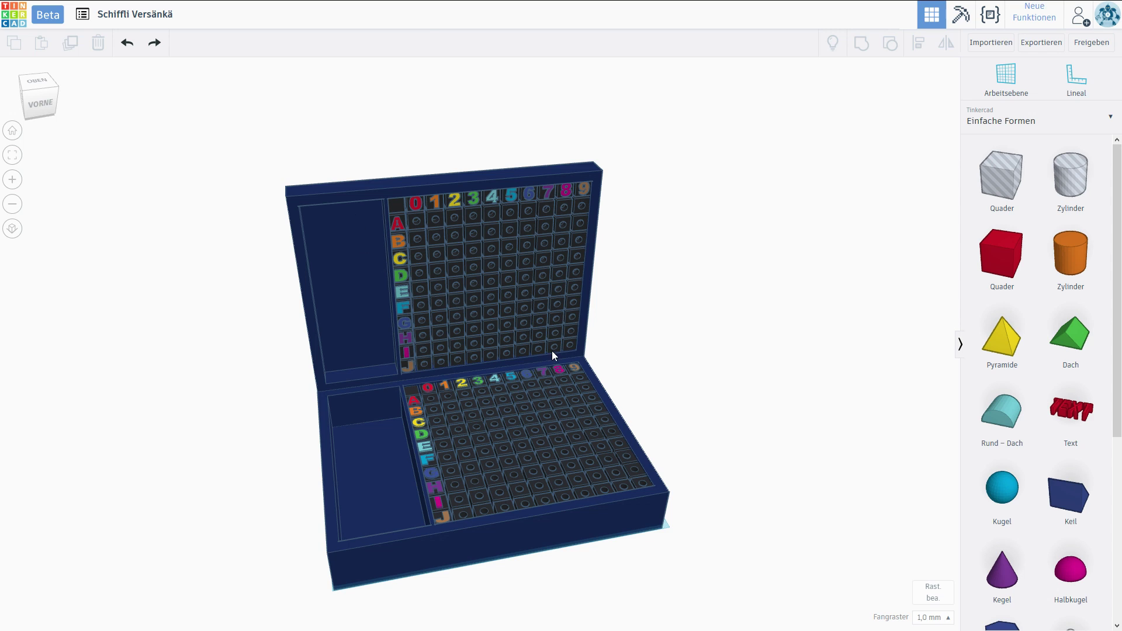
pyautogui.moveTo(476, 377); pyautogui.dragTo(456, 329, button='middle')
pyautogui.moveTo(456, 328)
pyautogui.mouseDown(button='right')
pyautogui.moveTo(538, 351)
pyautogui.moveTo(701, 327)
pyautogui.moveTo(465, 346)
pyautogui.mouseUp(button='right')
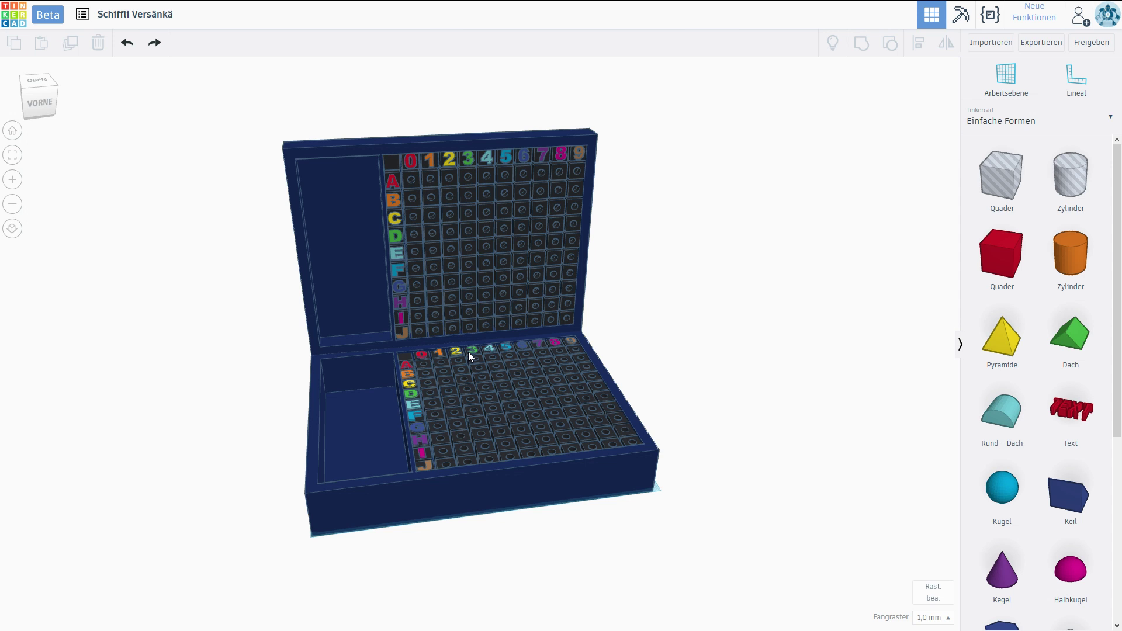
pyautogui.moveTo(468, 352); pyautogui.dragTo(515, 261, button='right')
pyautogui.moveTo(432, 423)
pyautogui.mouseDown(button='right')
pyautogui.moveTo(551, 367)
pyautogui.moveTo(456, 432)
pyautogui.moveTo(504, 375)
pyautogui.moveTo(437, 433)
pyautogui.mouseUp(button='right')
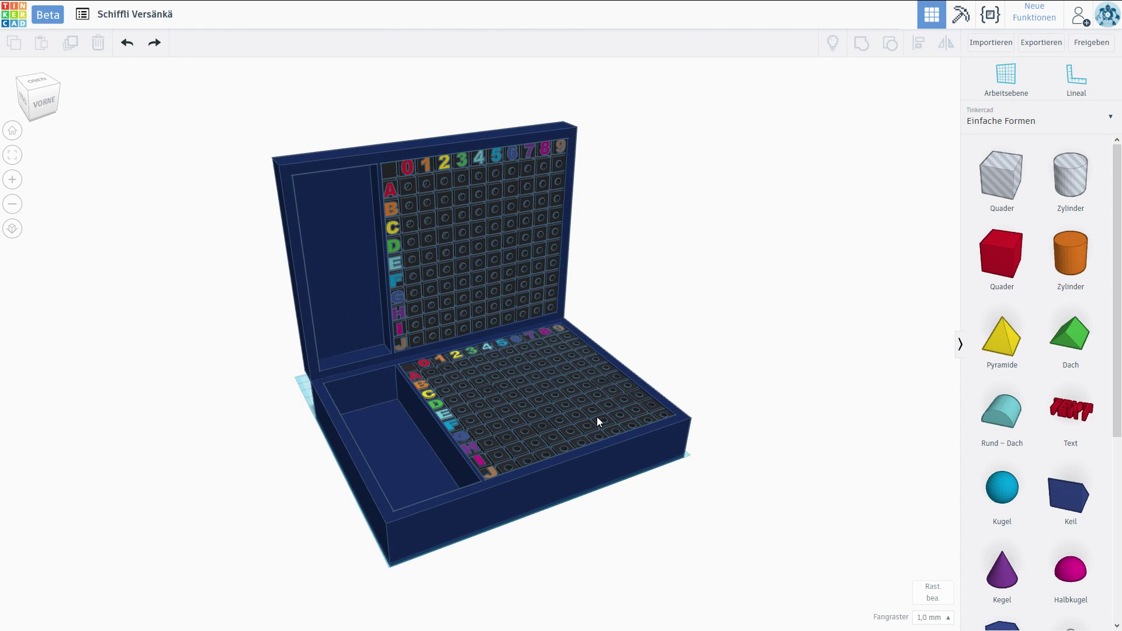